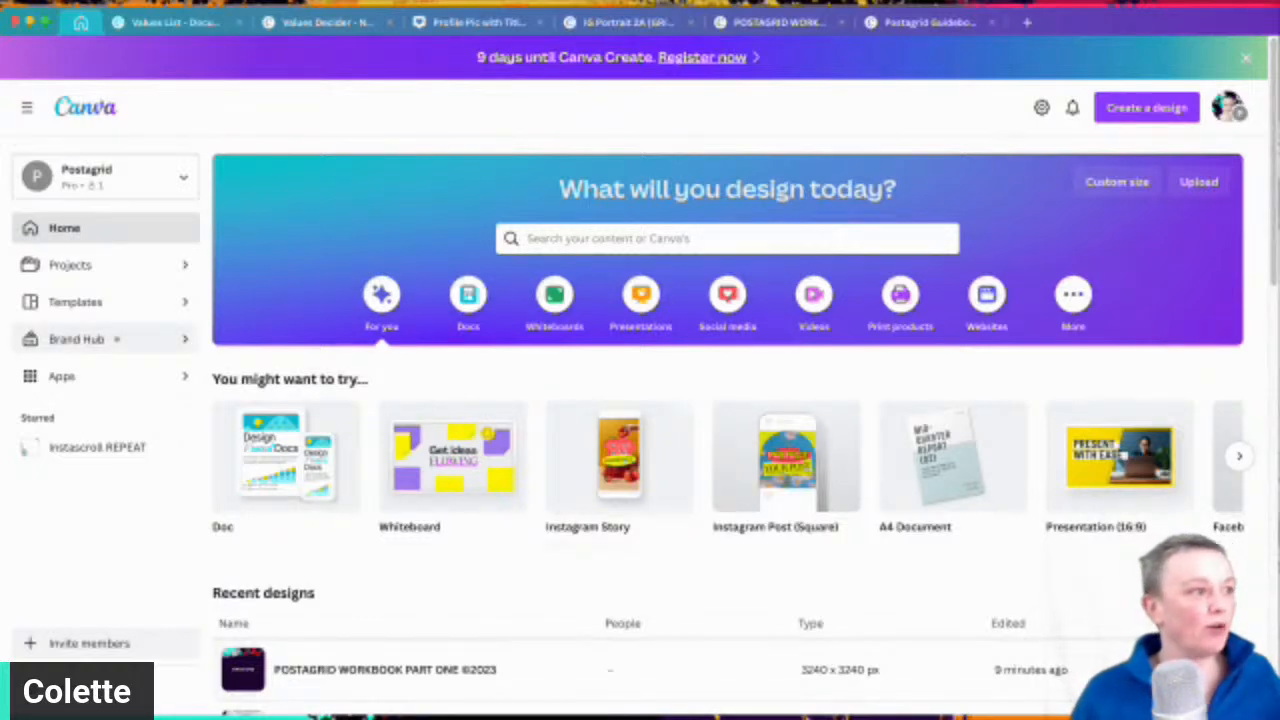
Step: Open the Postagrid Guidebook from the recent designs and create a new blank Instagram Post (Square) design
{"action": "scroll", "coordinate": [745, 400], "scroll_direction": "down", "scroll_amount": 5}
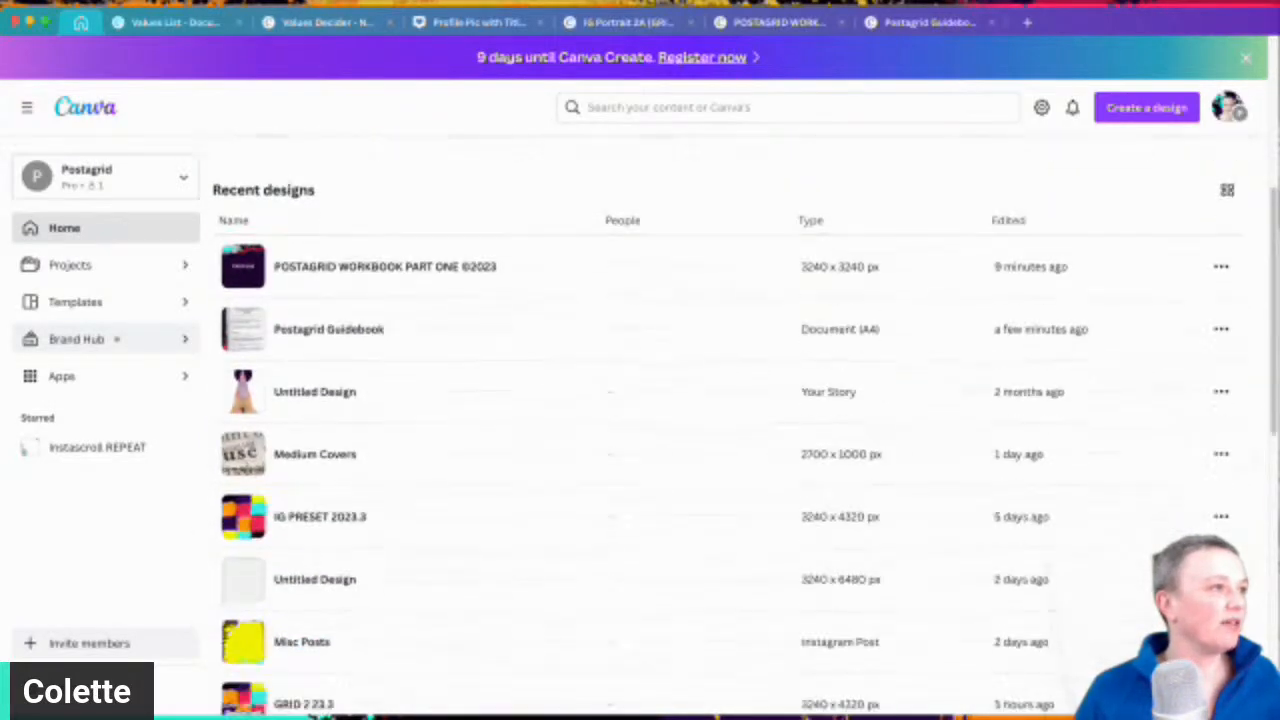
{"action": "left_click", "coordinate": [745, 329]}
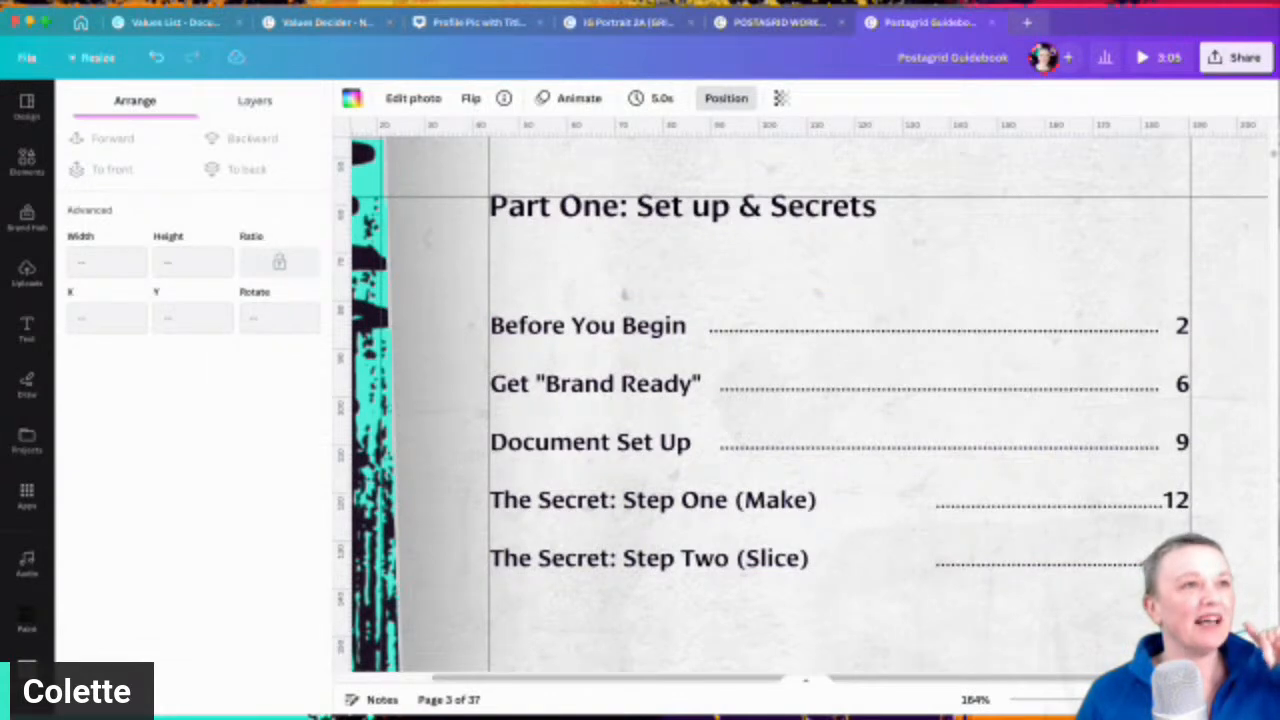
{"action": "left_click", "coordinate": [1027, 22]}
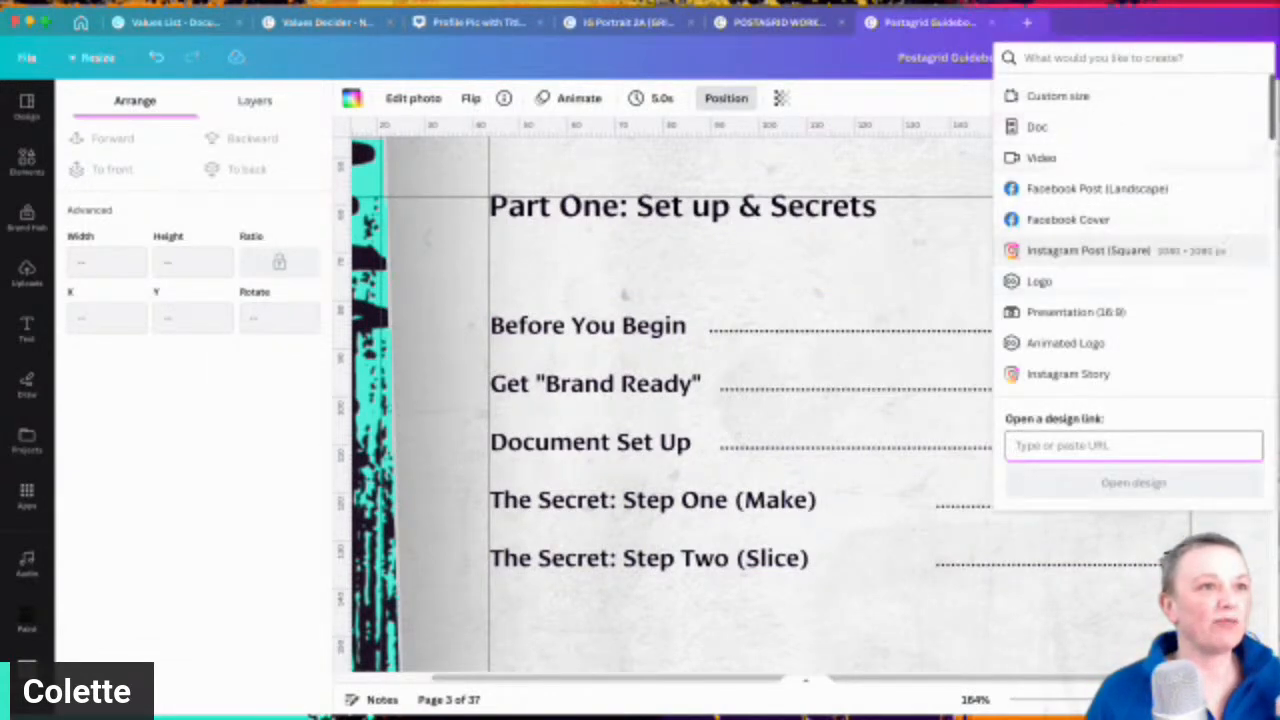
{"action": "left_click", "coordinate": [1088, 250]}
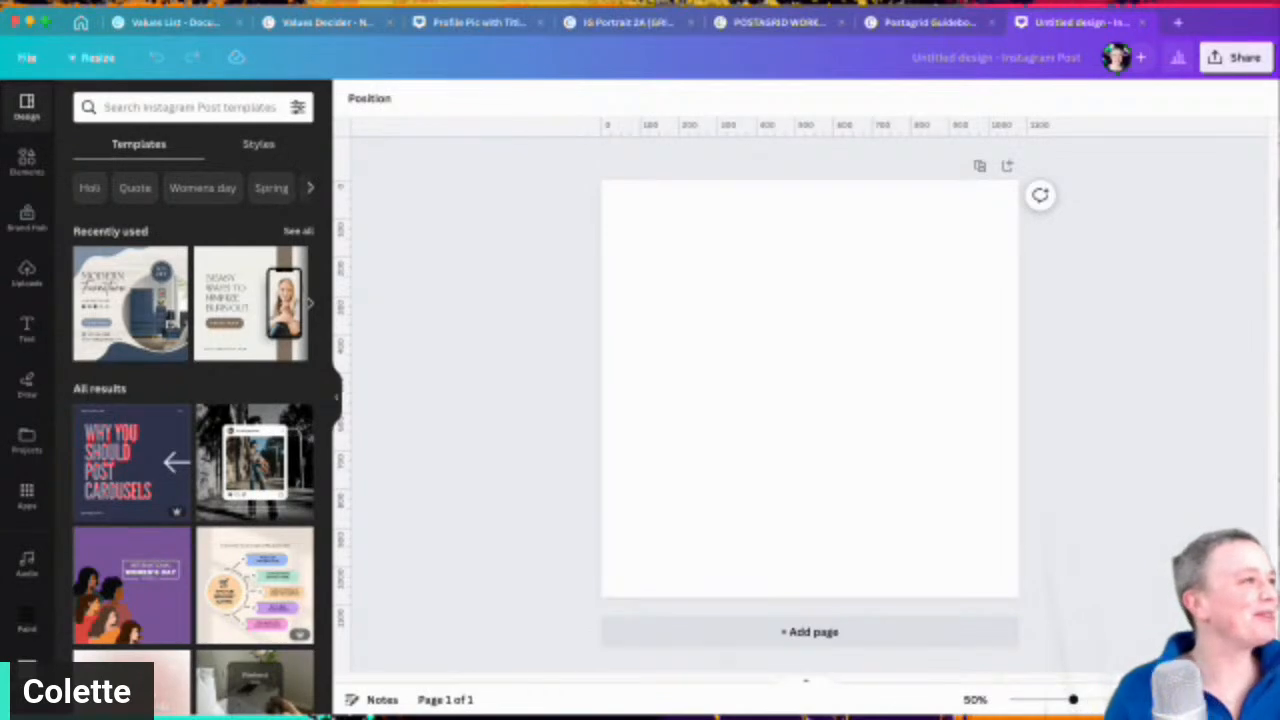
Step: Add the red grunge image from the TikTok Covers folder, enlarge it to fill the page, and open the Phone MockUps folder
{"action": "left_click", "coordinate": [809, 388]}
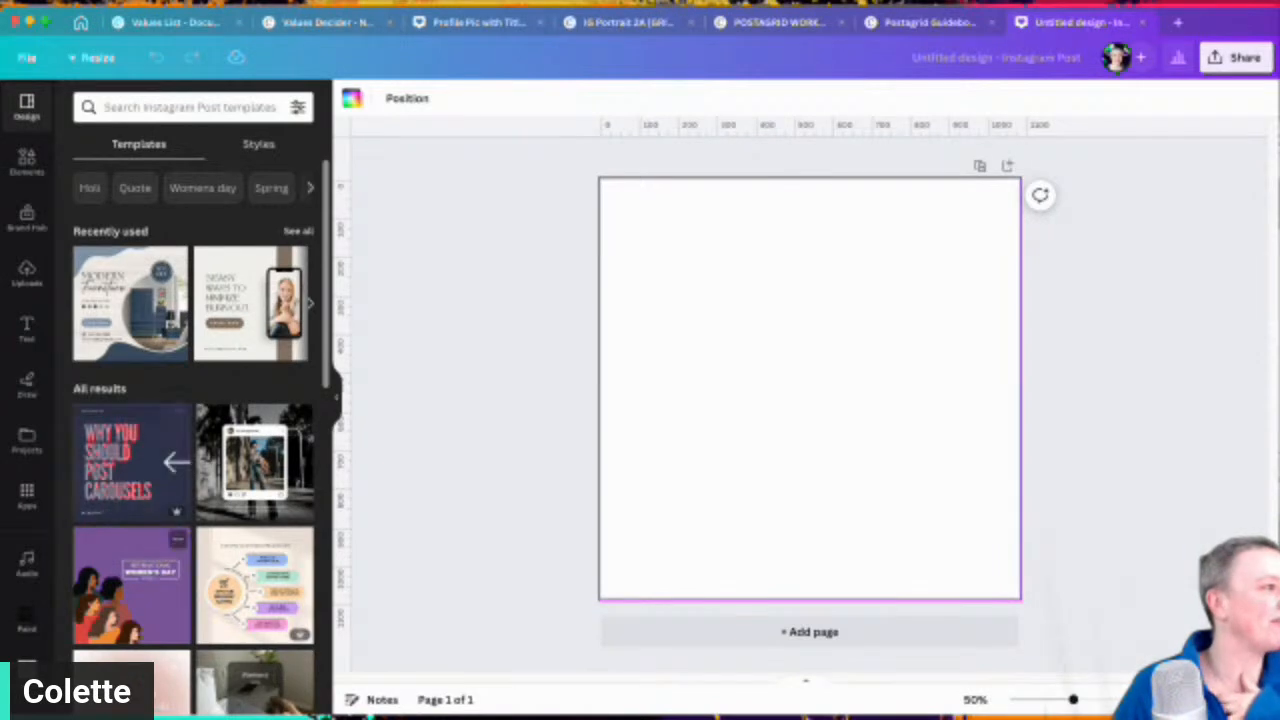
{"action": "scroll", "coordinate": [27, 400], "scroll_direction": "down", "scroll_amount": 5}
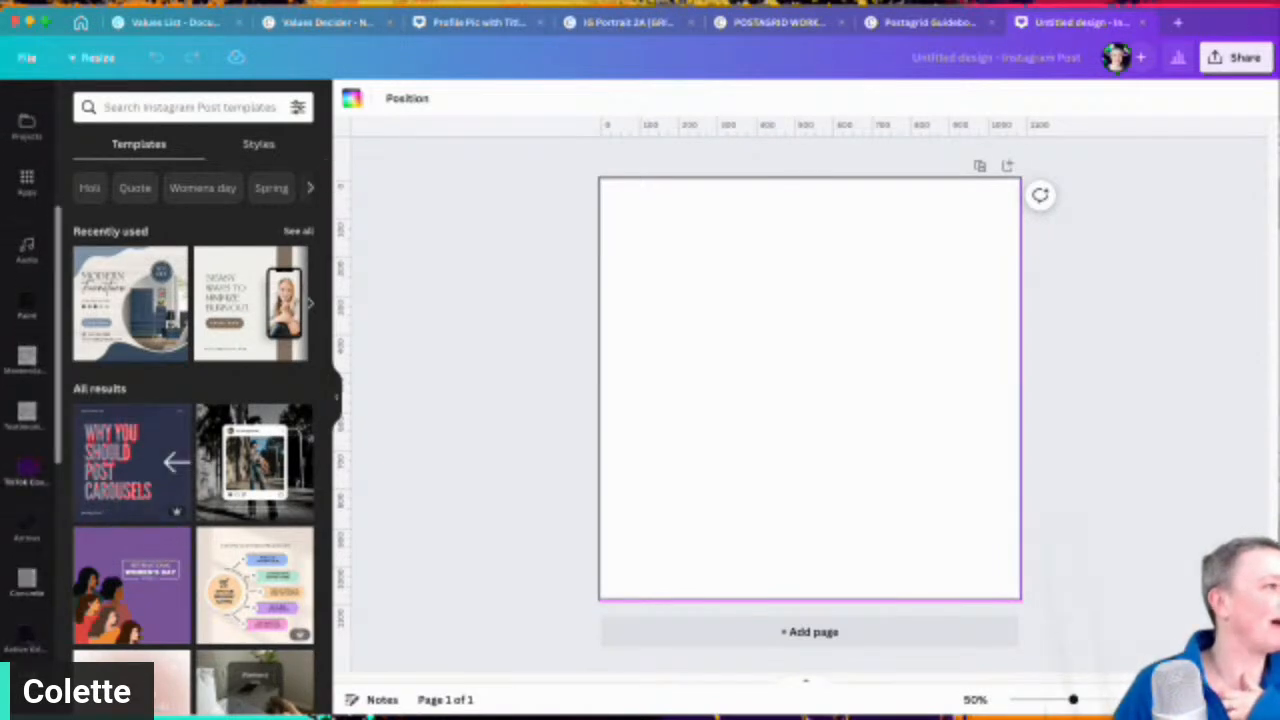
{"action": "left_click", "coordinate": [27, 470]}
{"action": "left_click", "coordinate": [112, 225]}
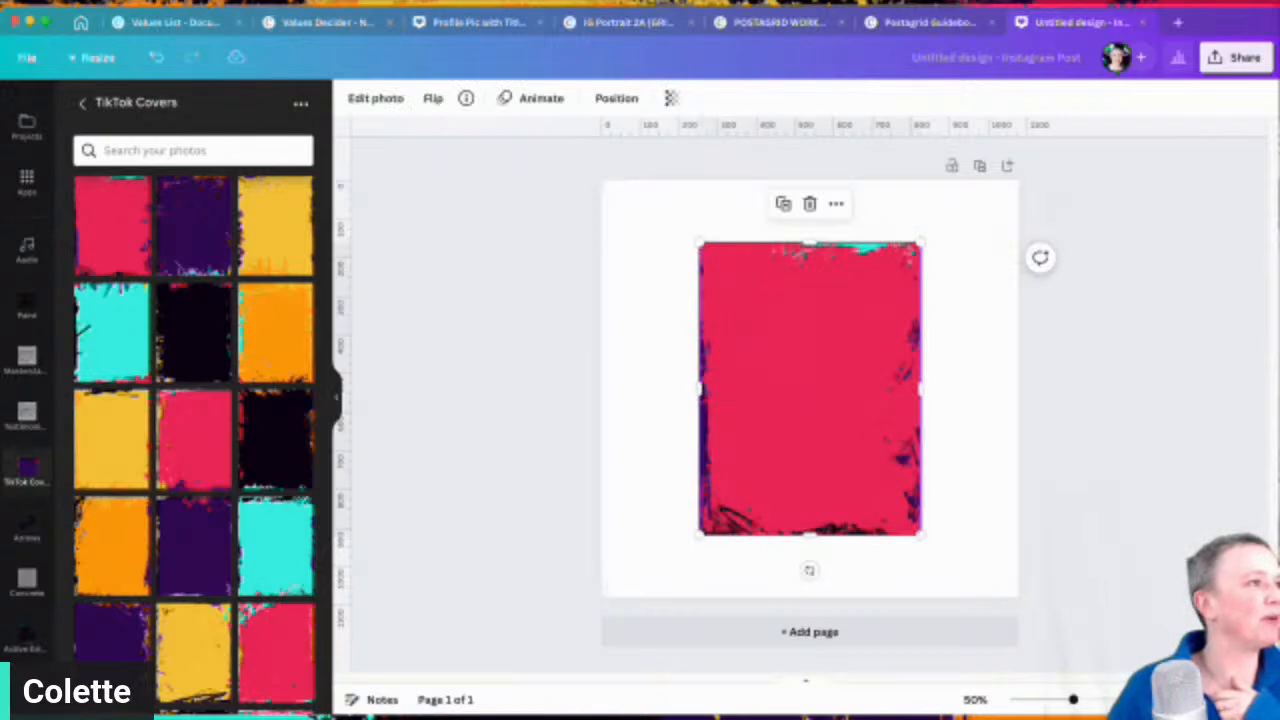
{"action": "left_click", "coordinate": [82, 102]}
{"action": "left_click_drag", "start_coordinate": [700, 243], "coordinate": [598, 180]}
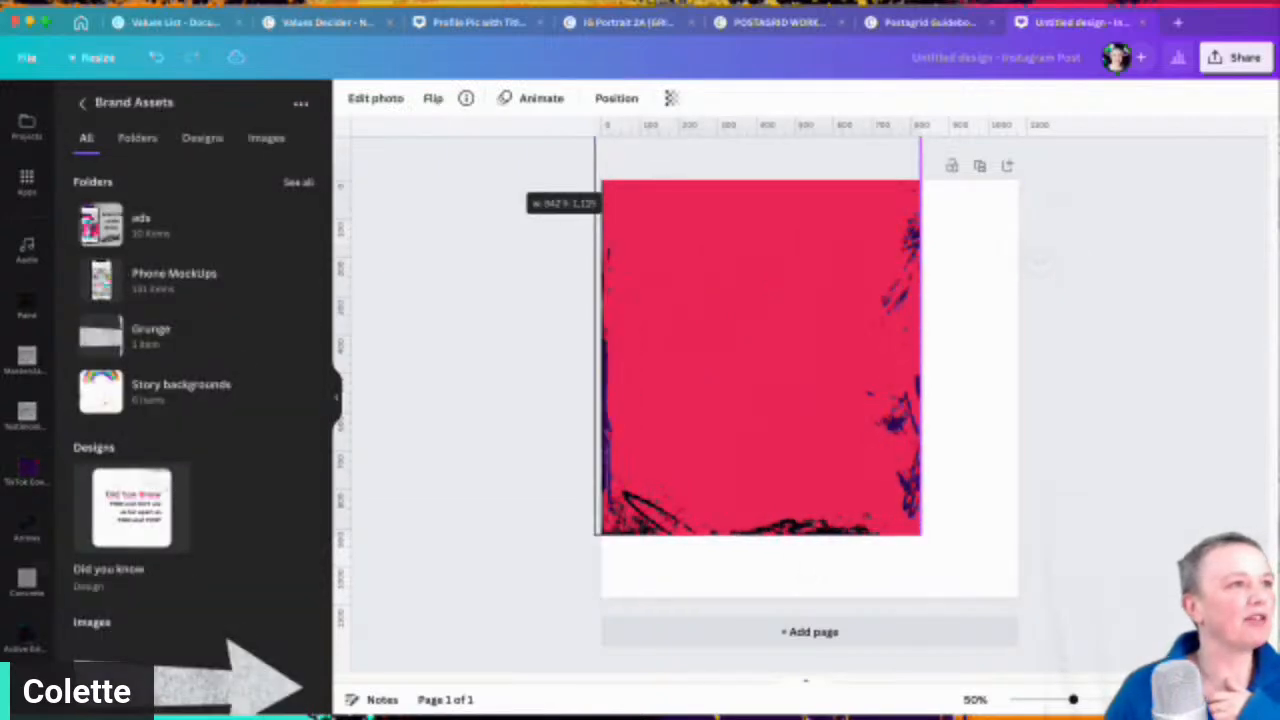
{"action": "left_click_drag", "start_coordinate": [920, 535], "coordinate": [1029, 680]}
{"action": "left_click_drag", "start_coordinate": [807, 402], "coordinate": [812, 398]}
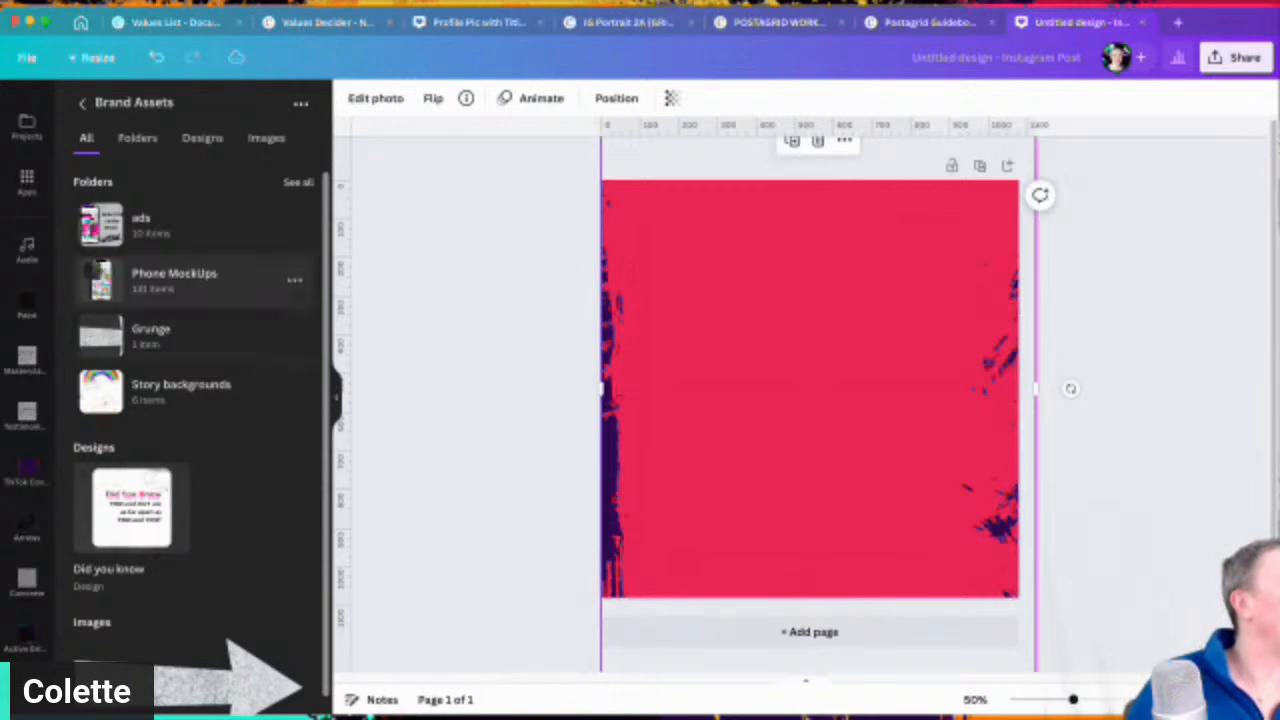
{"action": "left_click", "coordinate": [150, 278]}
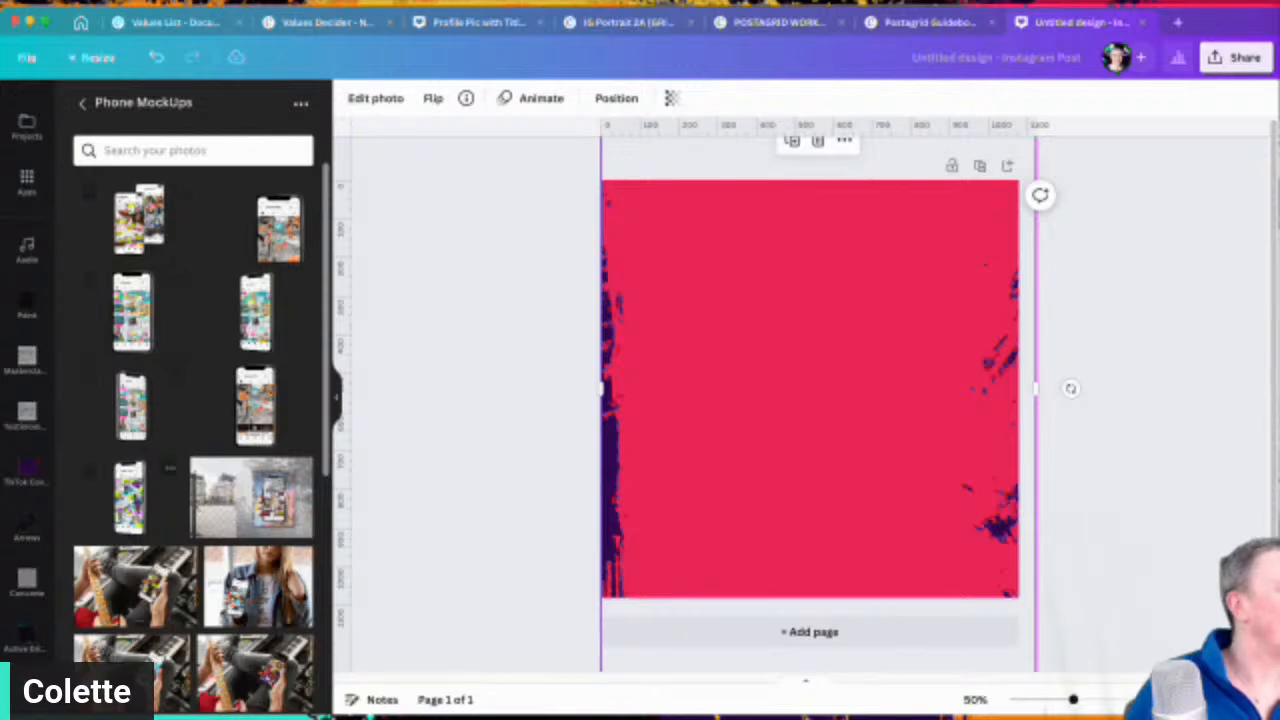
{"action": "left_click", "coordinate": [130, 497]}
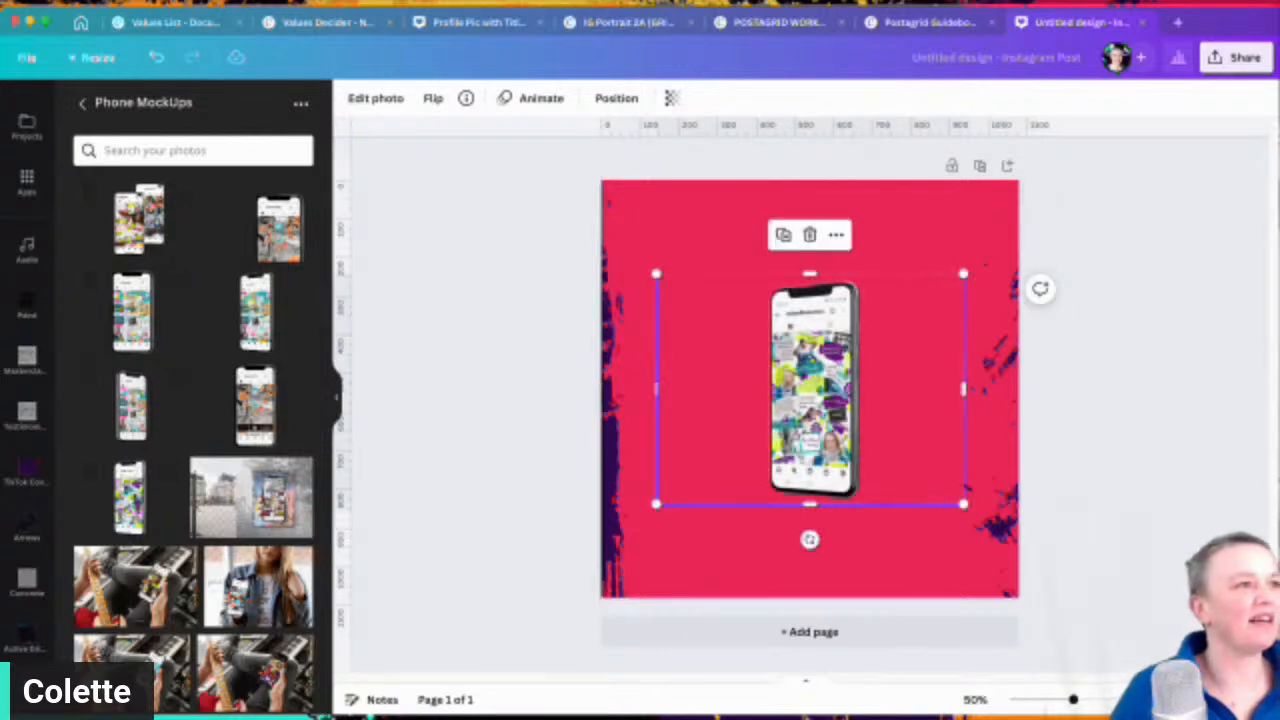
{"action": "left_click_drag", "start_coordinate": [656, 388], "coordinate": [748, 390]}
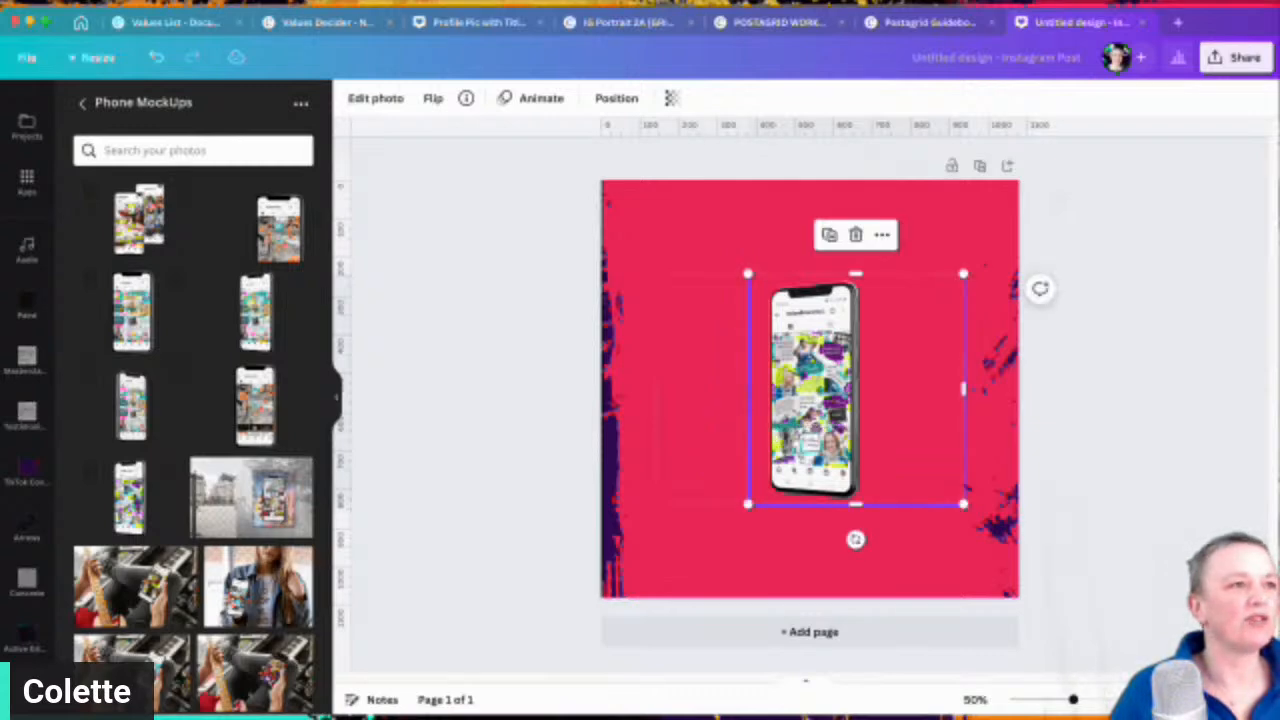
{"action": "key", "text": "Delete"}
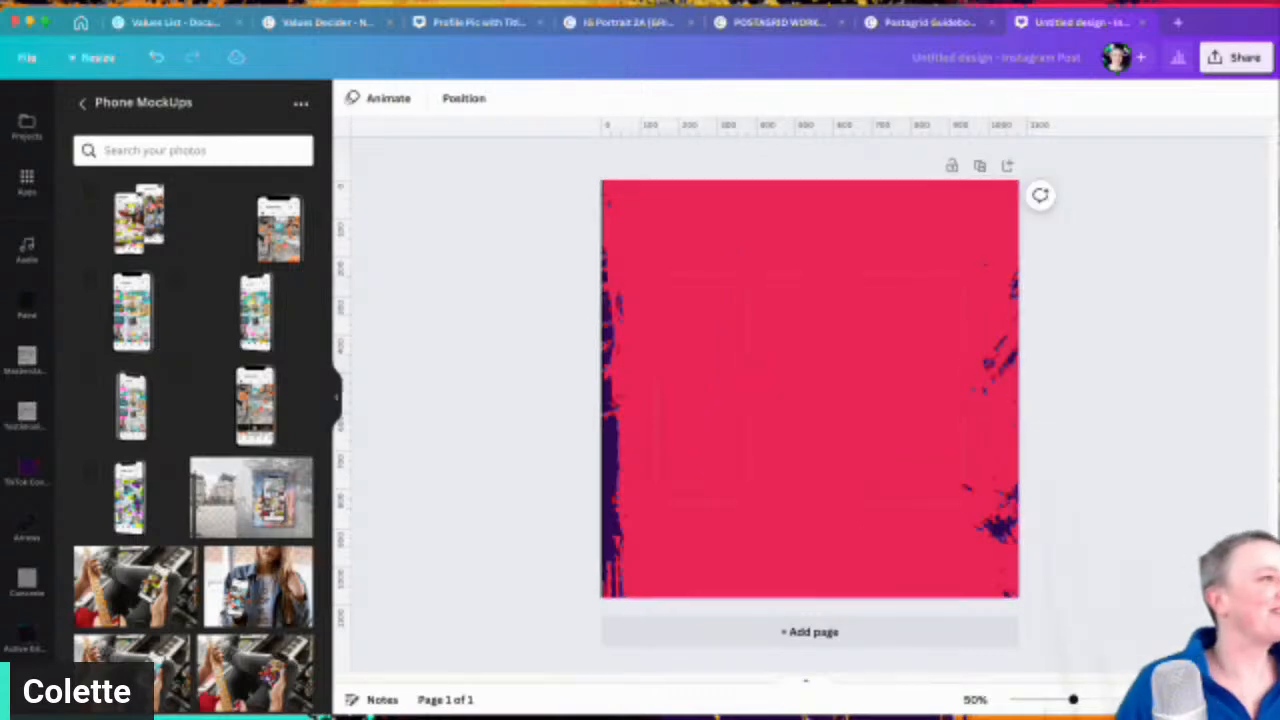
Step: Add the mockup photo of the woman in a denim jacket holding a phone and keep it selected
{"action": "left_click", "coordinate": [257, 586]}
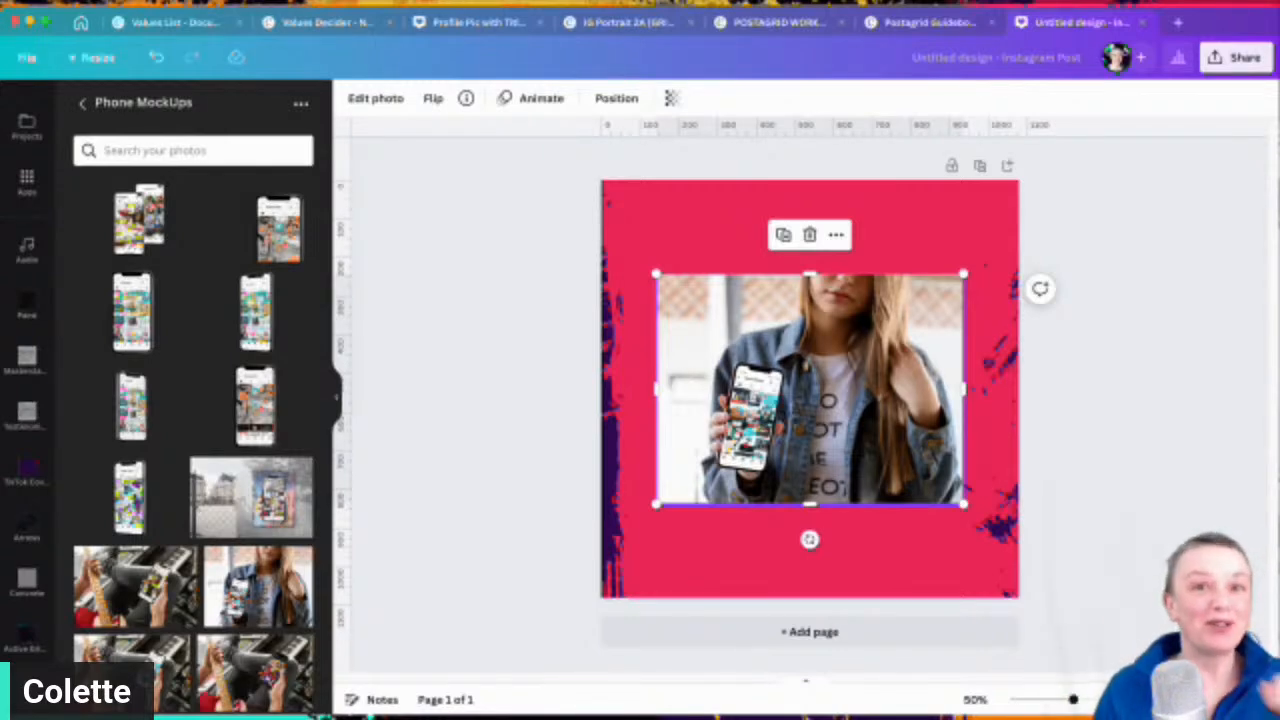
{"action": "key", "text": "Escape"}
{"action": "left_click", "coordinate": [809, 389]}
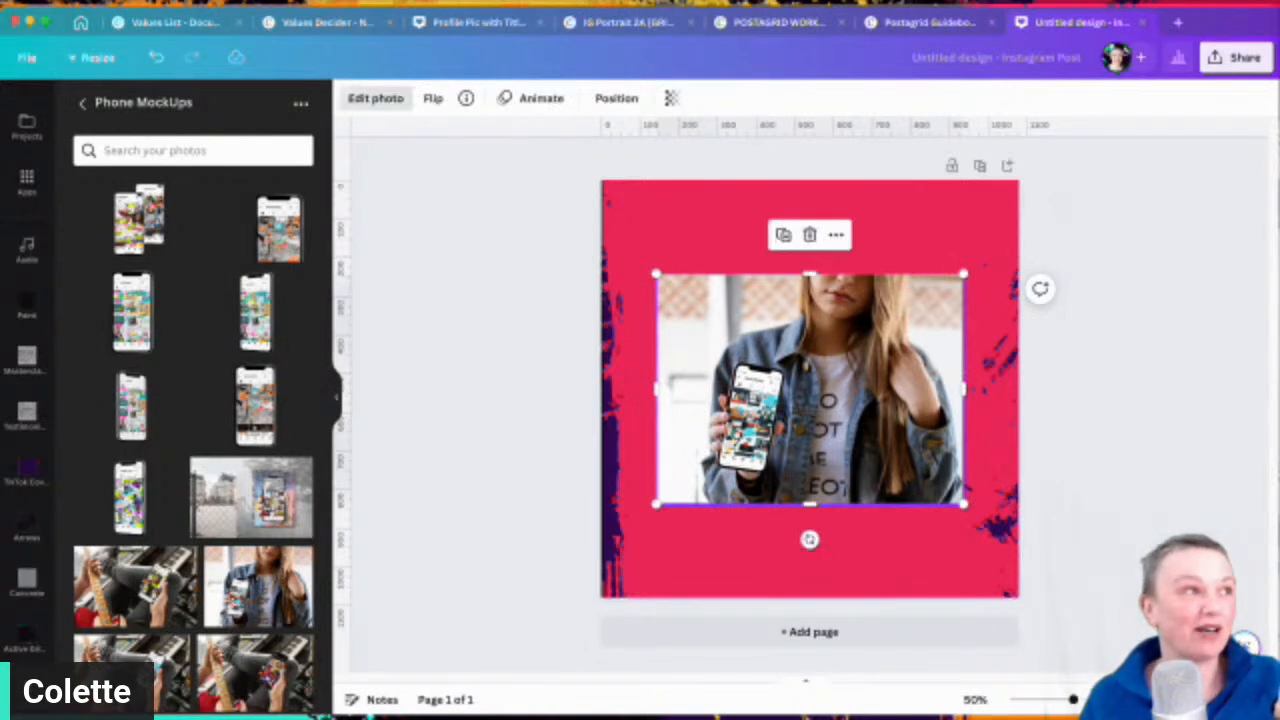
Step: Examine the photo's adjustment settings for white balance, light, color and texture
{"action": "left_click", "coordinate": [375, 98]}
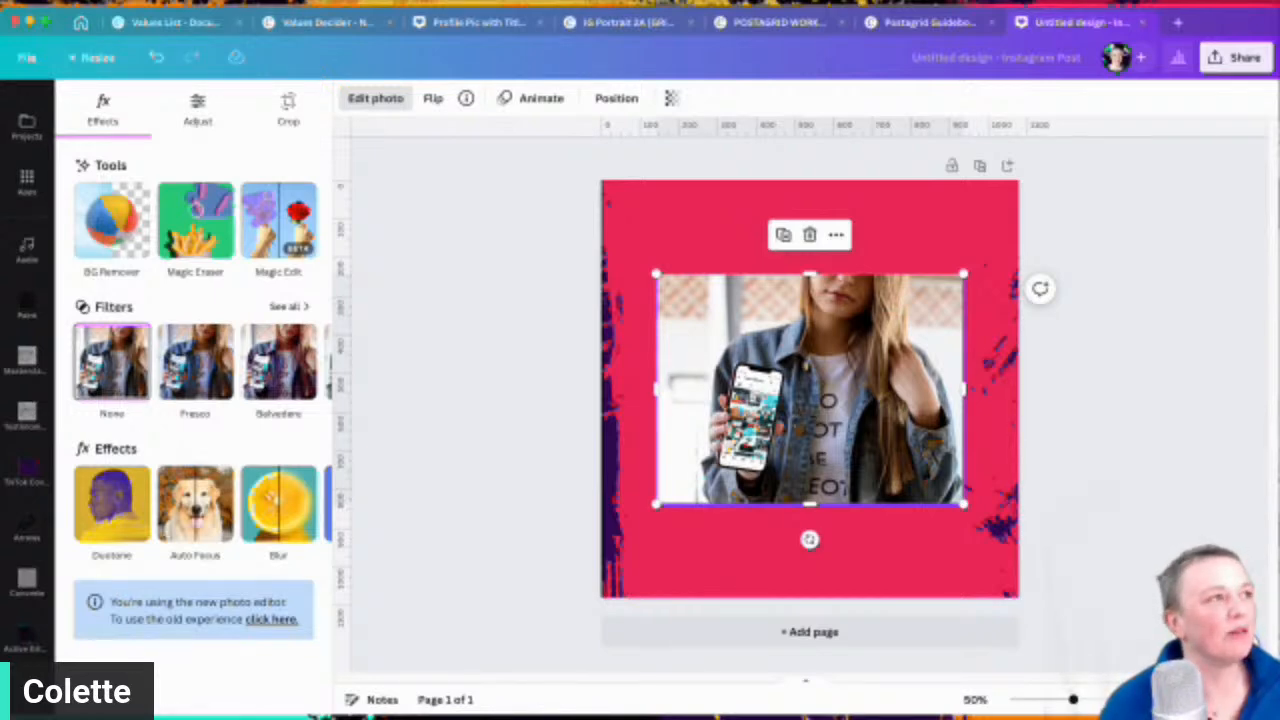
{"action": "left_click", "coordinate": [197, 110]}
{"action": "scroll", "coordinate": [187, 400], "scroll_direction": "down", "scroll_amount": 5}
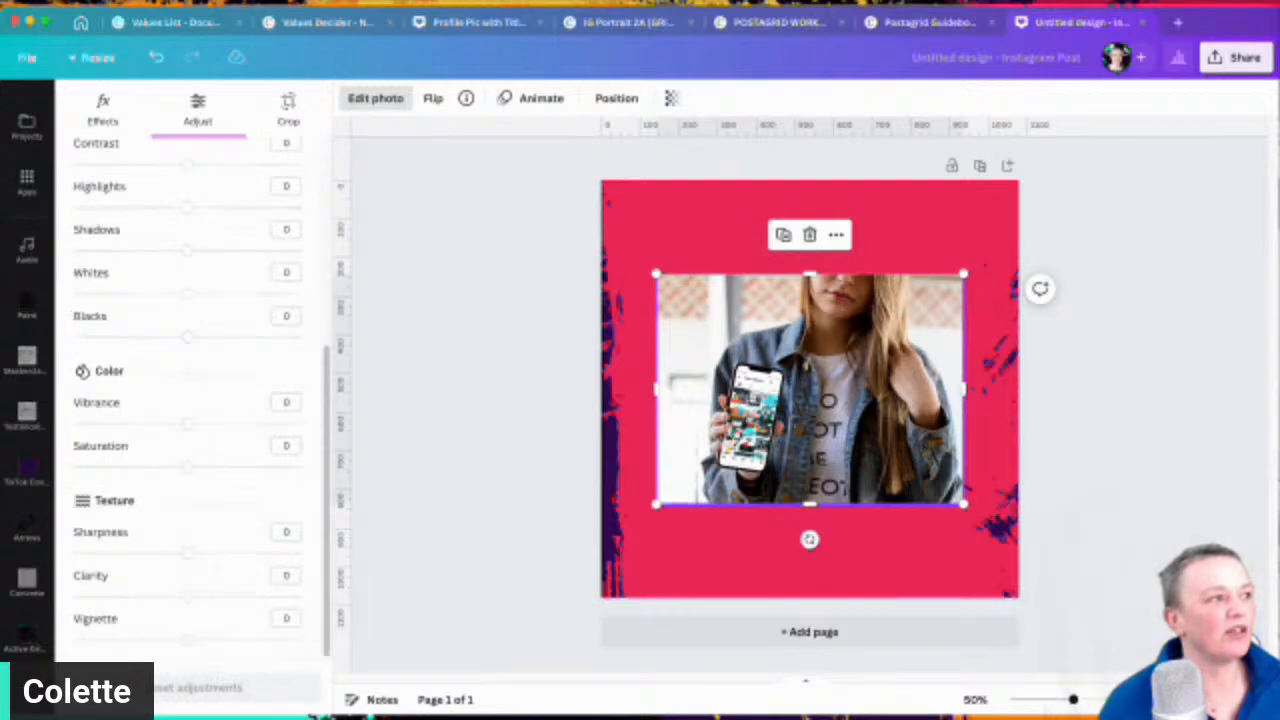
{"action": "scroll", "coordinate": [187, 400], "scroll_direction": "up", "scroll_amount": 5}
{"action": "scroll", "coordinate": [187, 400], "scroll_direction": "down", "scroll_amount": 2}
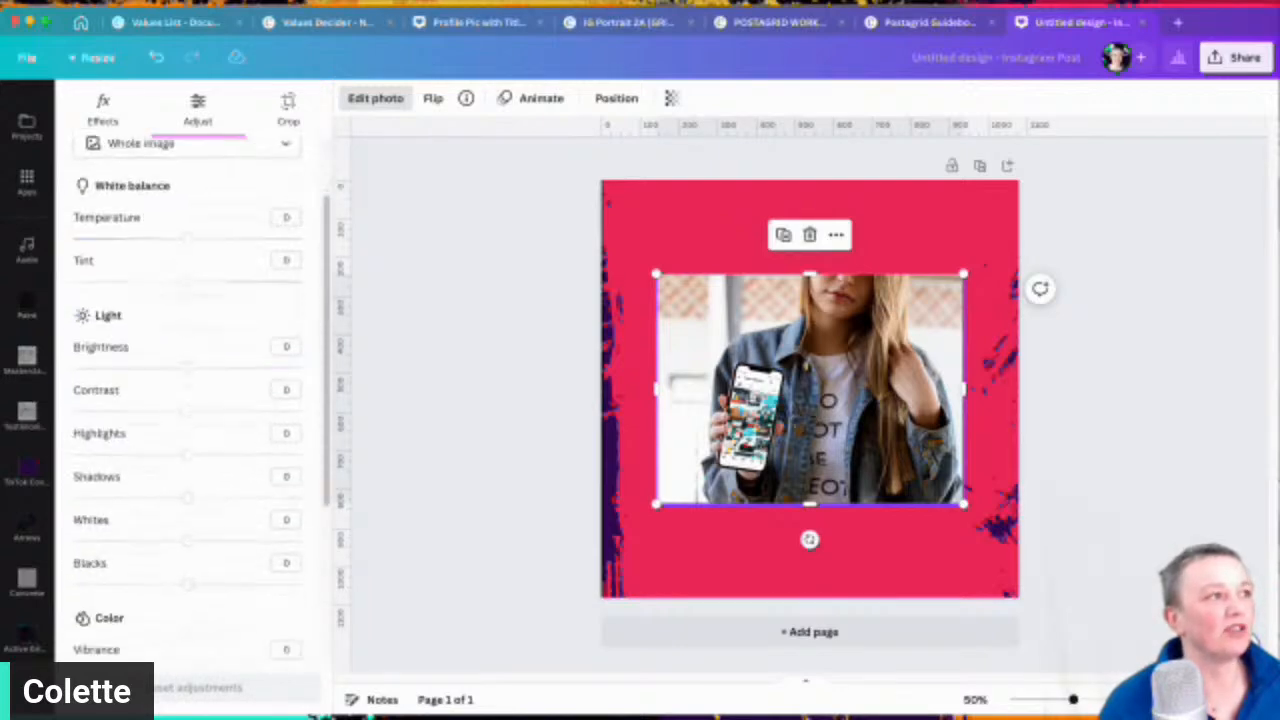
{"action": "scroll", "coordinate": [187, 400], "scroll_direction": "up", "scroll_amount": 2}
{"action": "scroll", "coordinate": [187, 400], "scroll_direction": "down", "scroll_amount": 5}
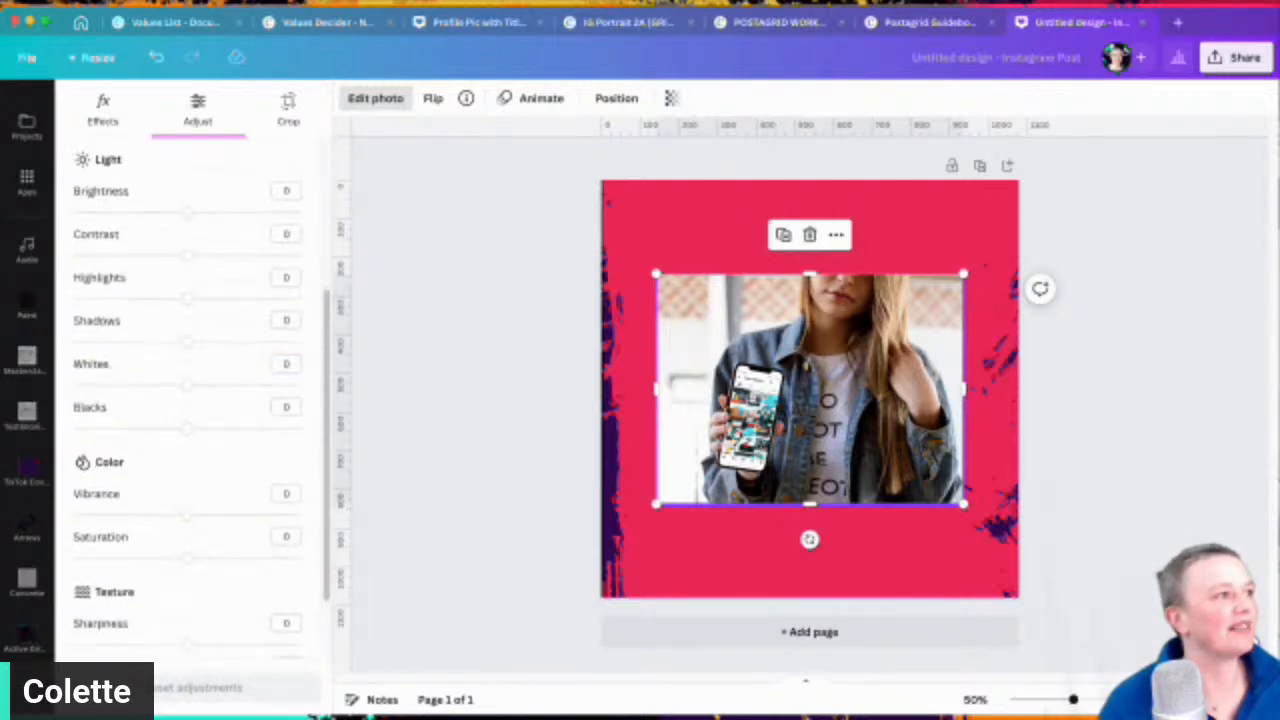
{"action": "scroll", "coordinate": [187, 400], "scroll_direction": "up", "scroll_amount": 5}
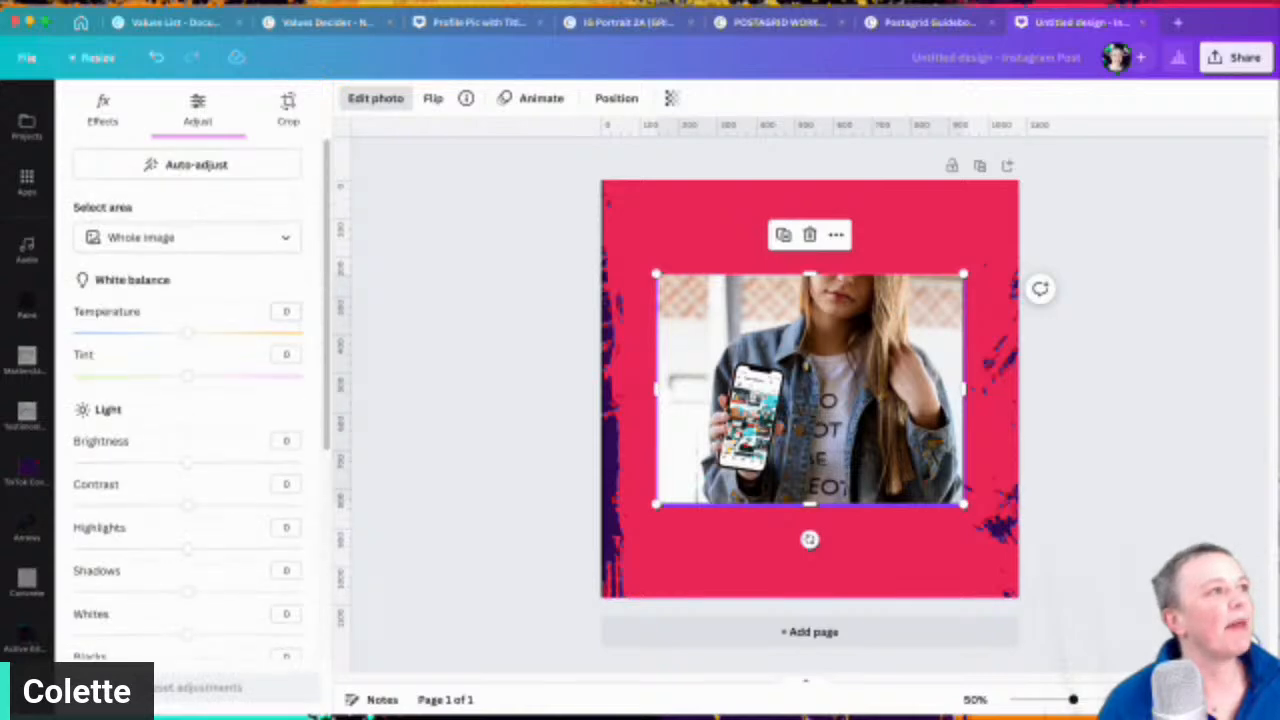
Step: Try the 1:1, 4:5 and 3:4 crop aspect ratios on the denim jacket photo
{"action": "left_click", "coordinate": [288, 108]}
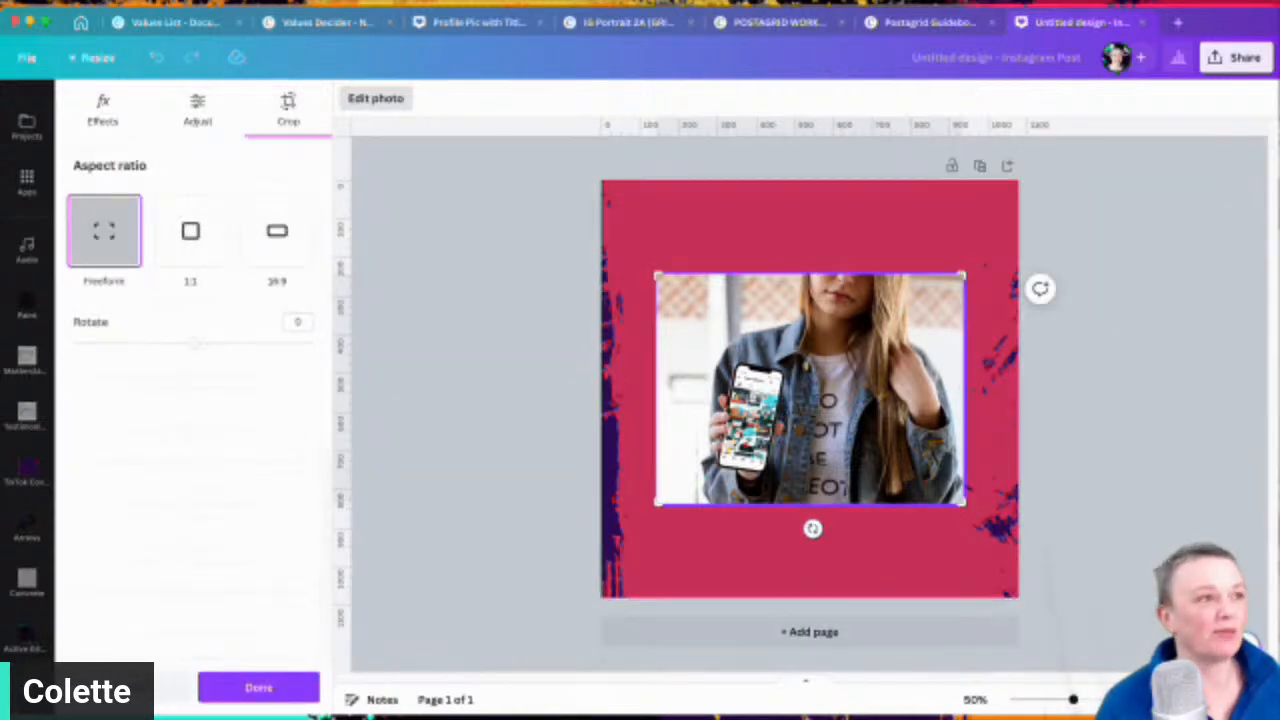
{"action": "mouse_move", "coordinate": [658, 501]}
{"action": "left_mouse_down"}
{"action": "mouse_move", "coordinate": [726, 501]}
{"action": "mouse_move", "coordinate": [656, 501]}
{"action": "left_mouse_up"}
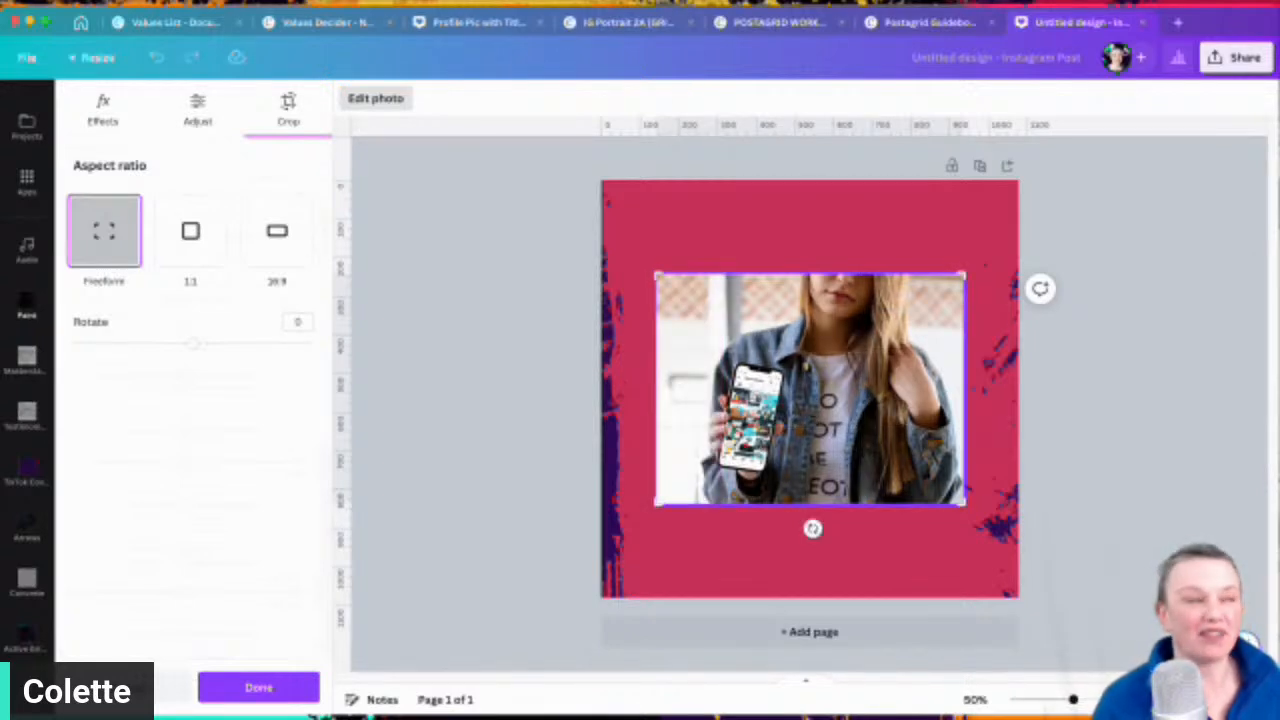
{"action": "left_click", "coordinate": [190, 231]}
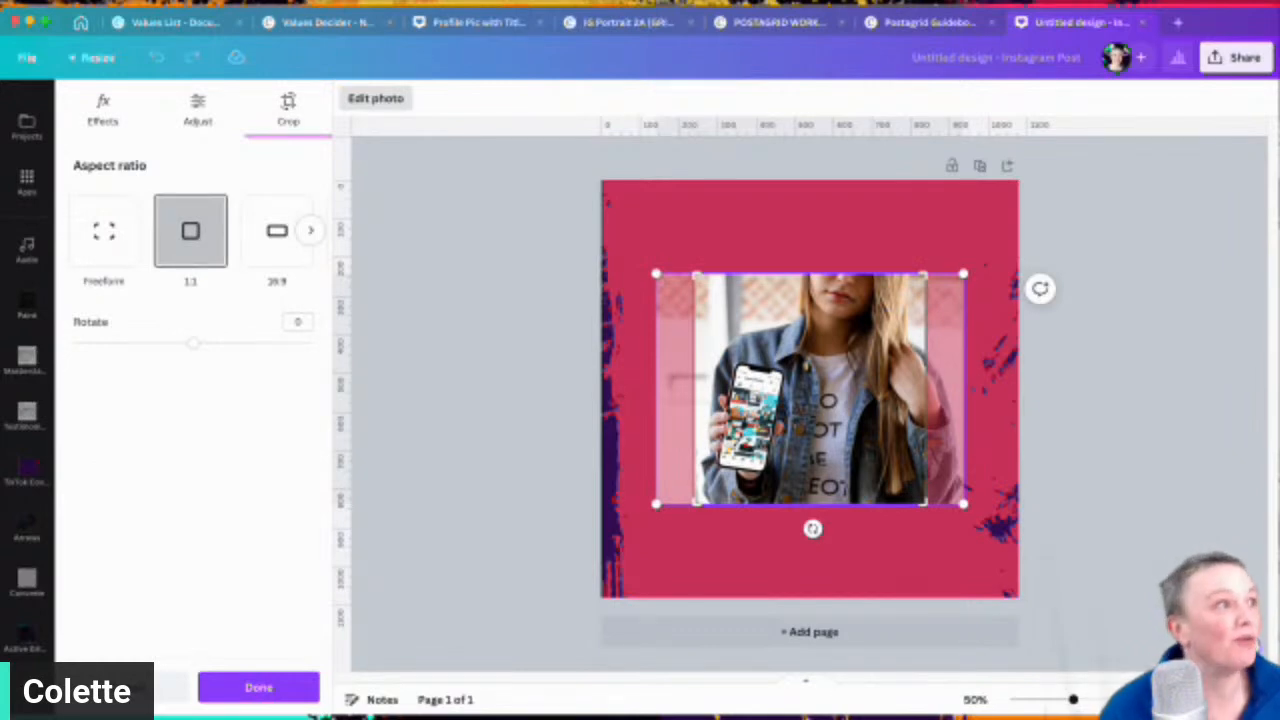
{"action": "left_click", "coordinate": [310, 230]}
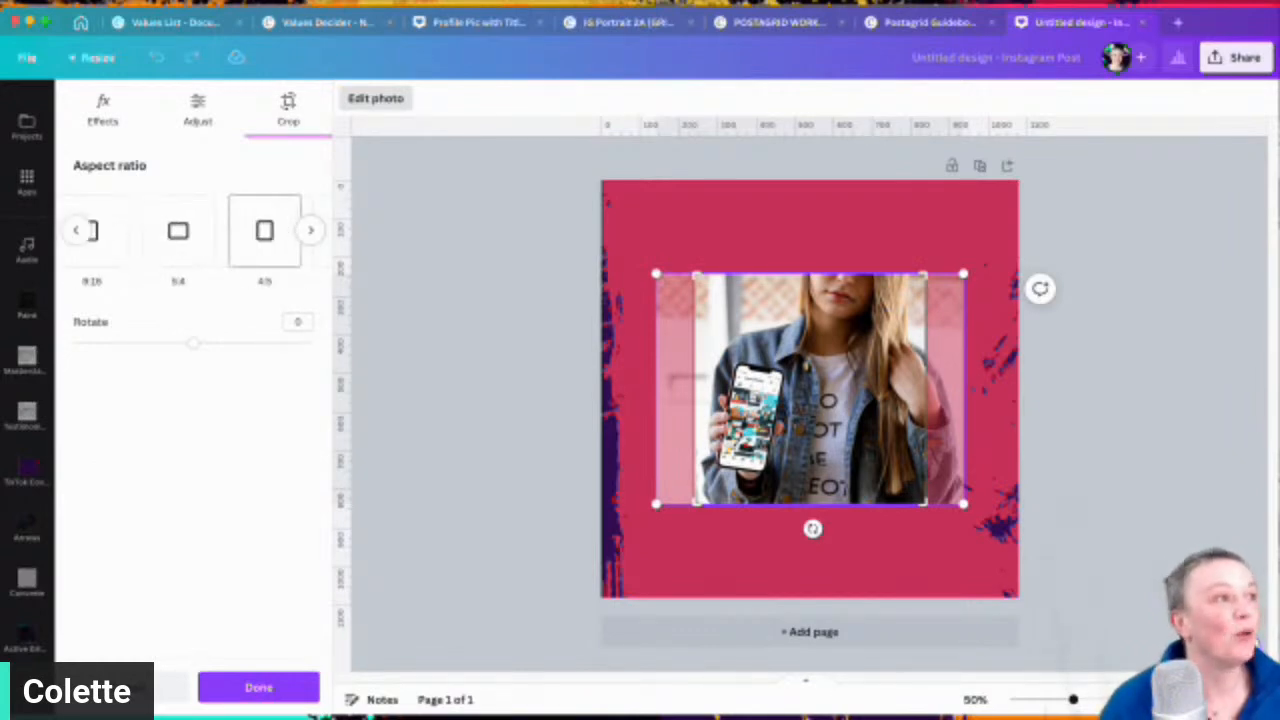
{"action": "left_click", "coordinate": [264, 231]}
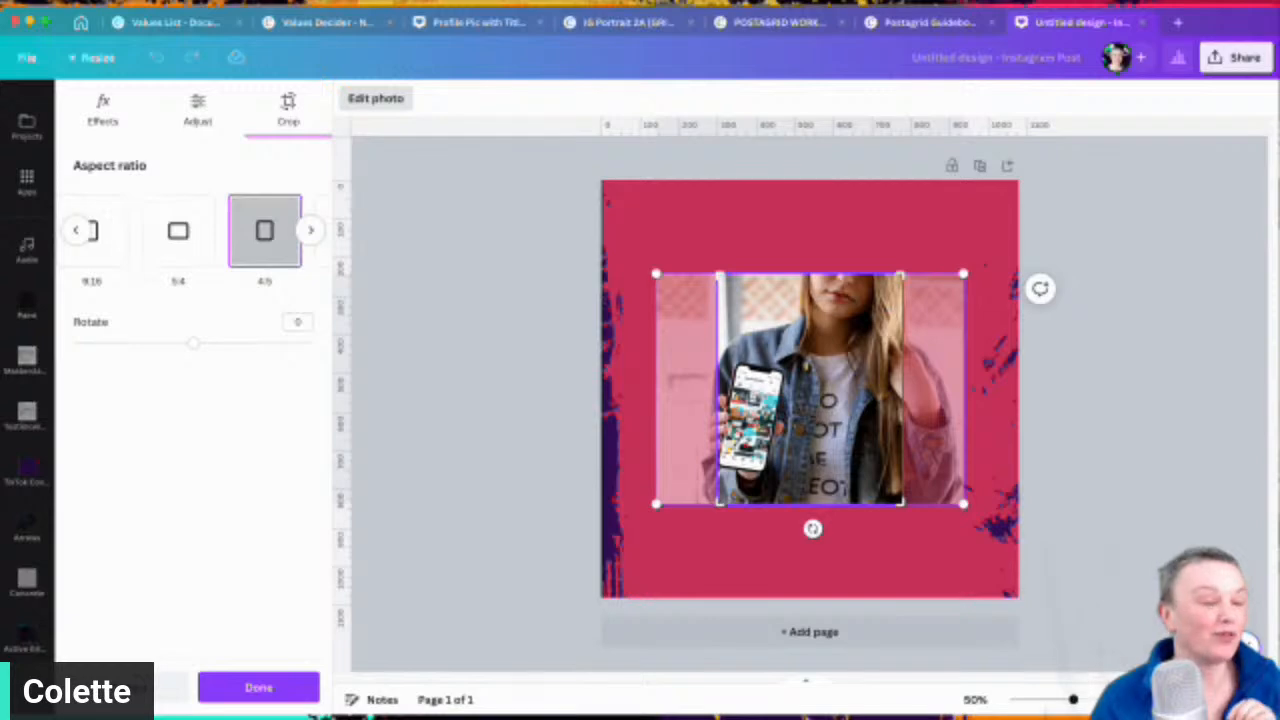
{"action": "left_click", "coordinate": [310, 230]}
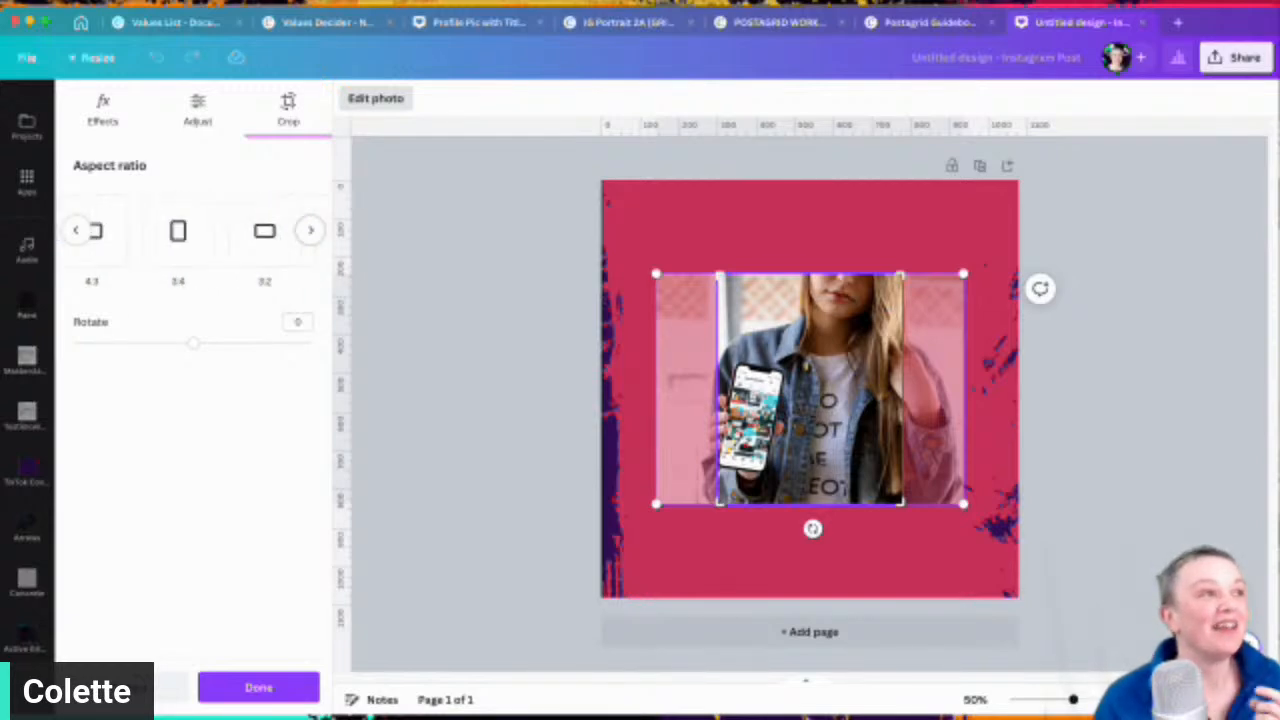
{"action": "left_click", "coordinate": [178, 231]}
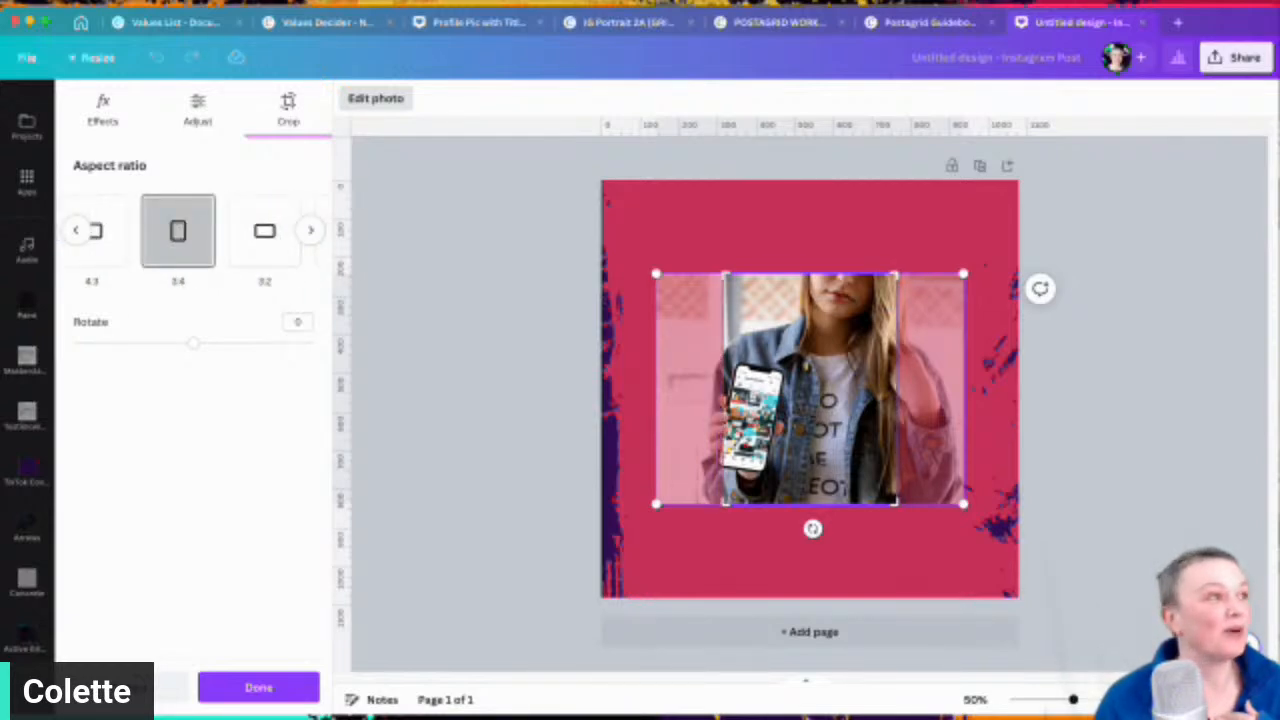
{"action": "left_click", "coordinate": [310, 230]}
{"action": "left_click", "coordinate": [75, 230]}
Step: Switch the crop to Freeform, extend it back to the photo's full width, and apply it
{"action": "left_click", "coordinate": [104, 230]}
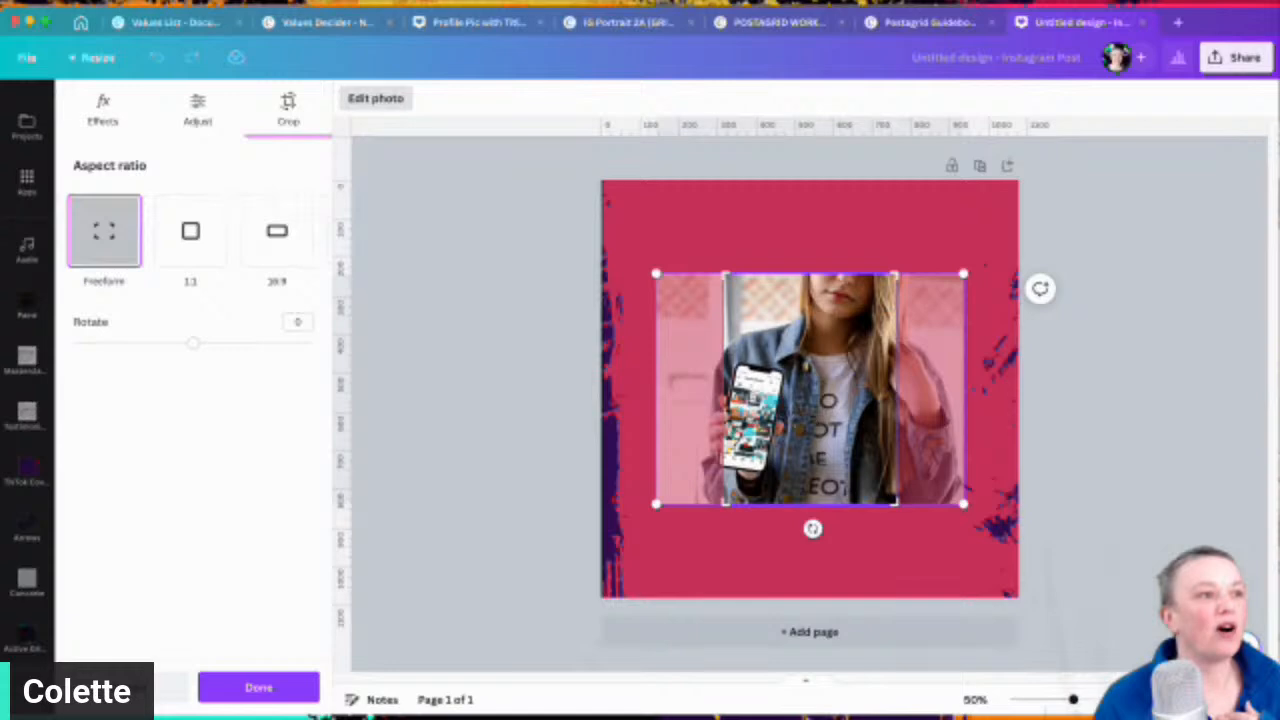
{"action": "left_click_drag", "start_coordinate": [726, 504], "coordinate": [657, 504]}
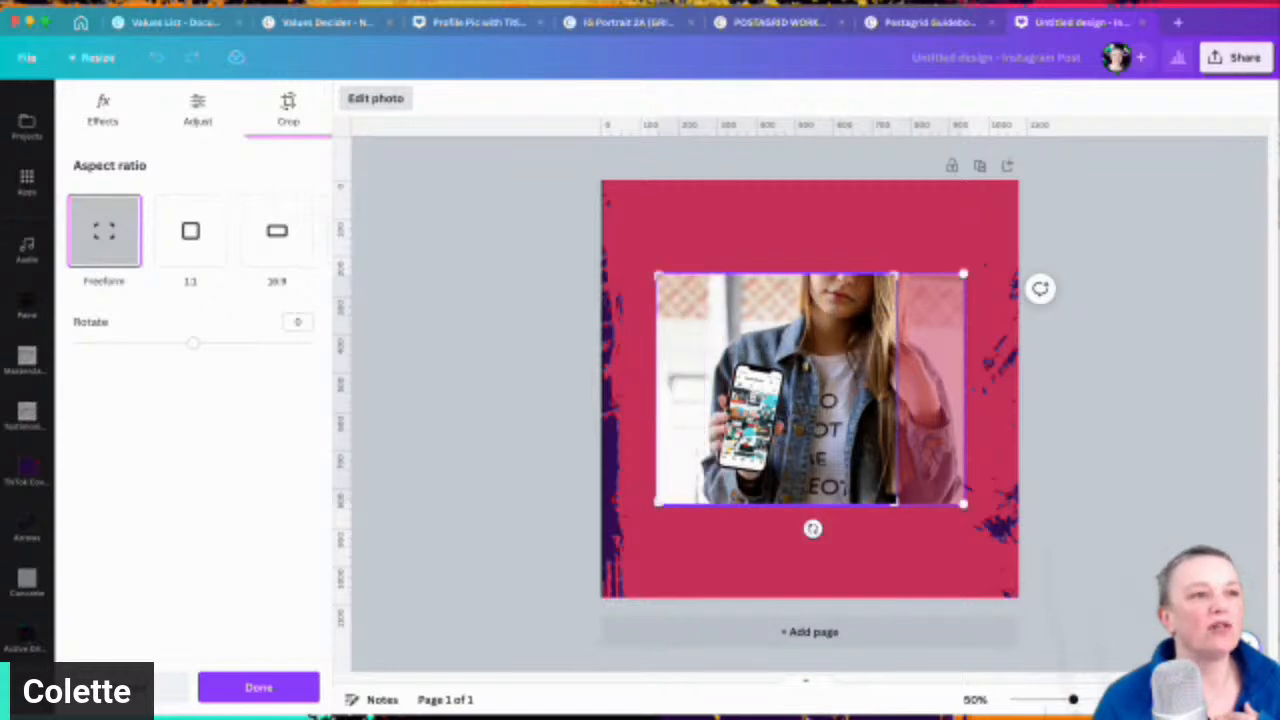
{"action": "left_click_drag", "start_coordinate": [896, 504], "coordinate": [964, 504]}
{"action": "key", "text": "Return"}
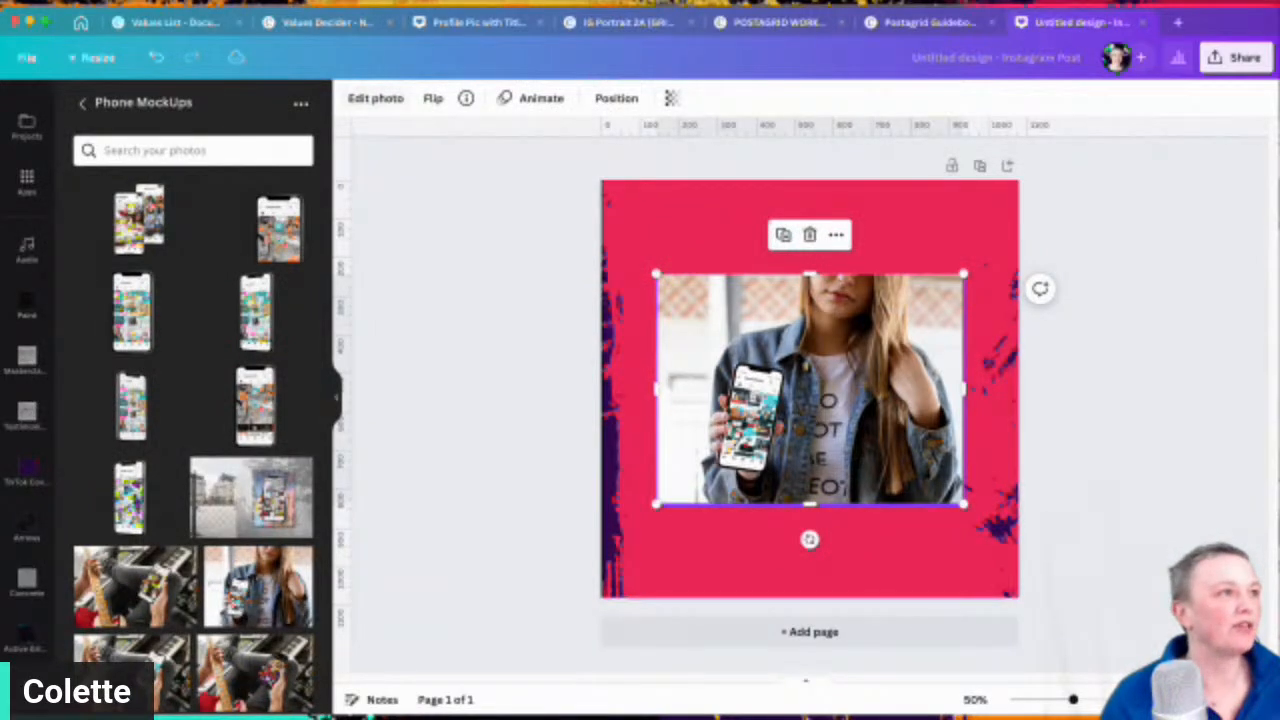
Step: Use Magic Eraser at brush size 20 to remove the sleeve patch and the middle and lowest front buttons from the denim jacket
{"action": "left_click", "coordinate": [375, 98]}
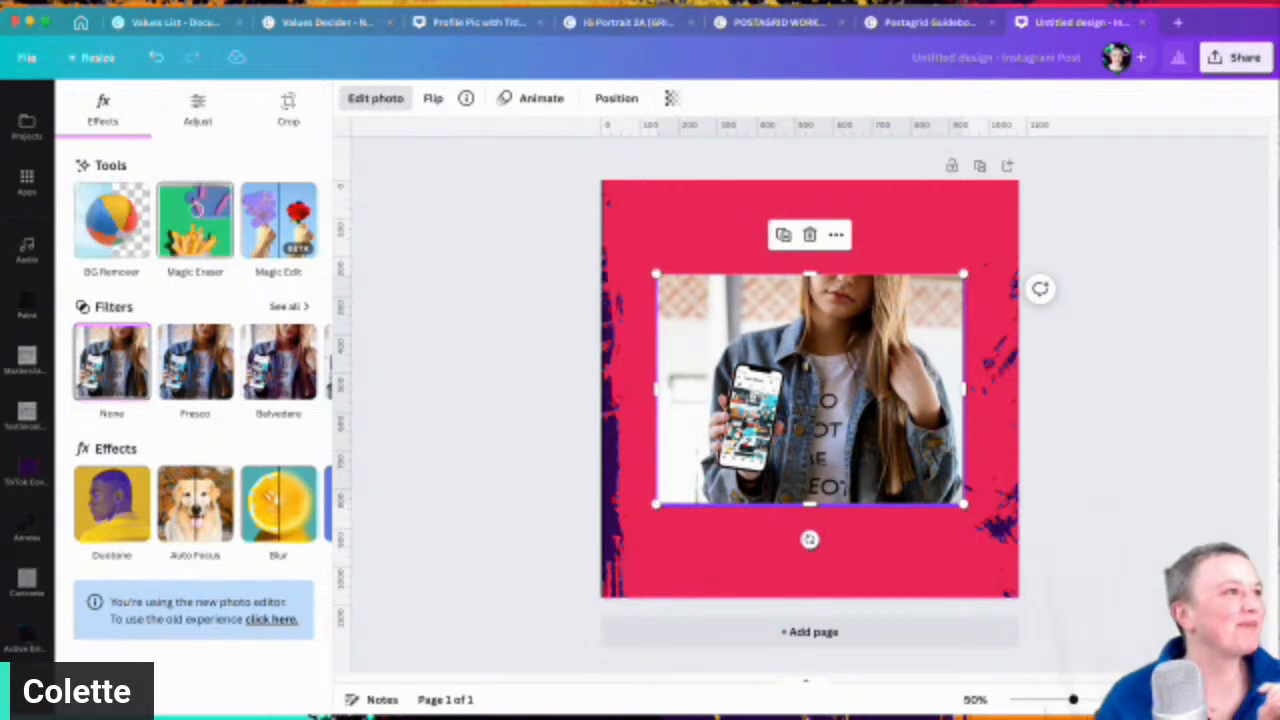
{"action": "left_click", "coordinate": [195, 220]}
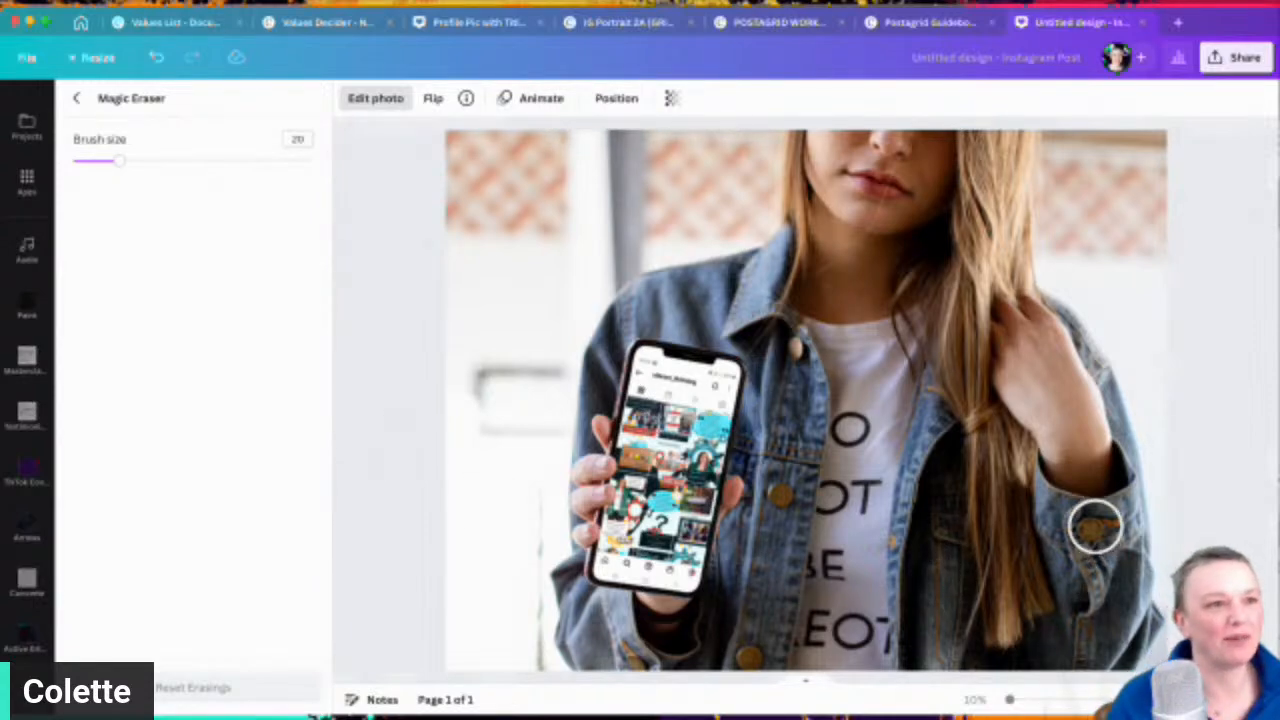
{"action": "left_click", "coordinate": [1095, 529]}
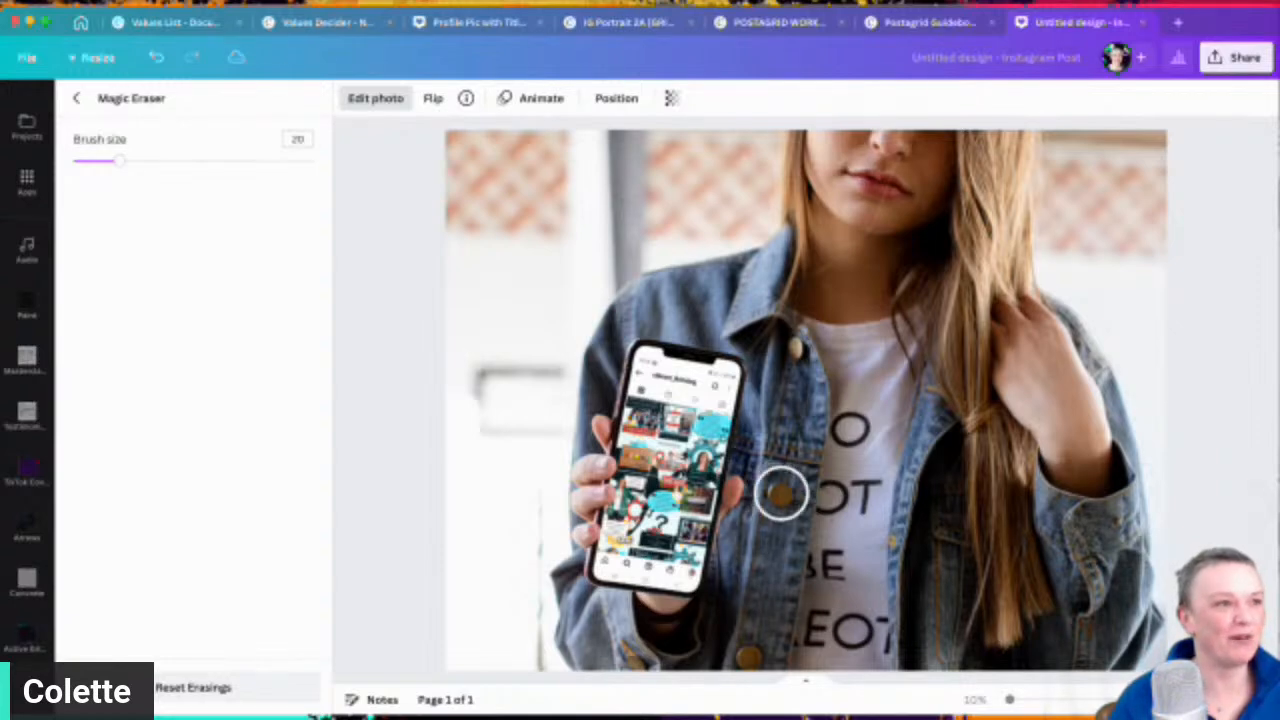
{"action": "left_click", "coordinate": [781, 491]}
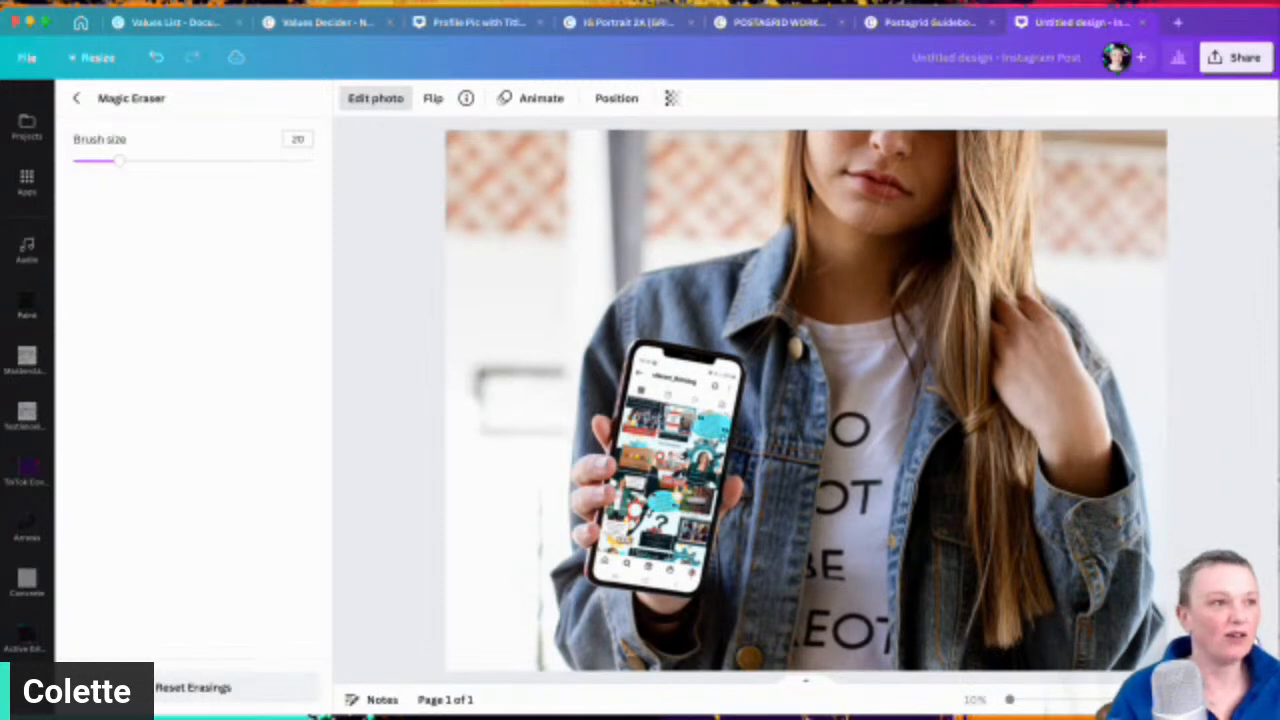
{"action": "left_click", "coordinate": [755, 651]}
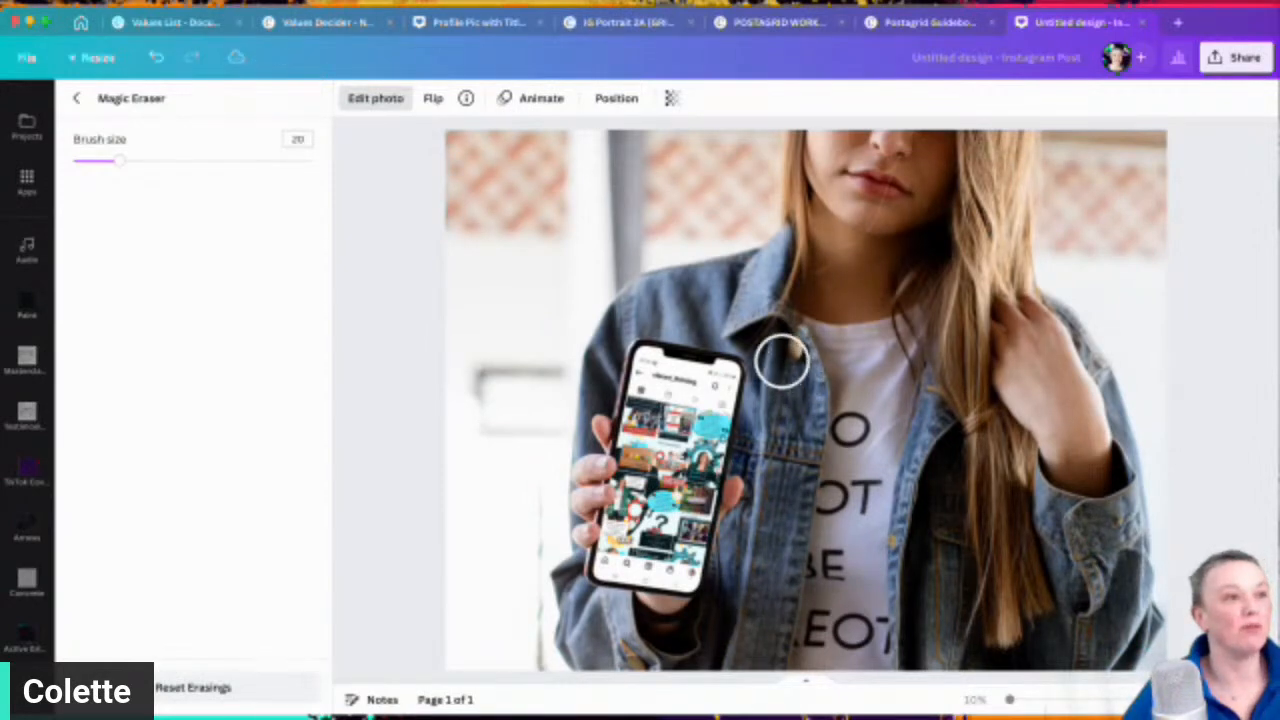
Step: Set the Magic Eraser brush size to 10 and erase the top front button of the denim jacket
{"action": "left_click_drag", "start_coordinate": [118, 160], "coordinate": [94, 161]}
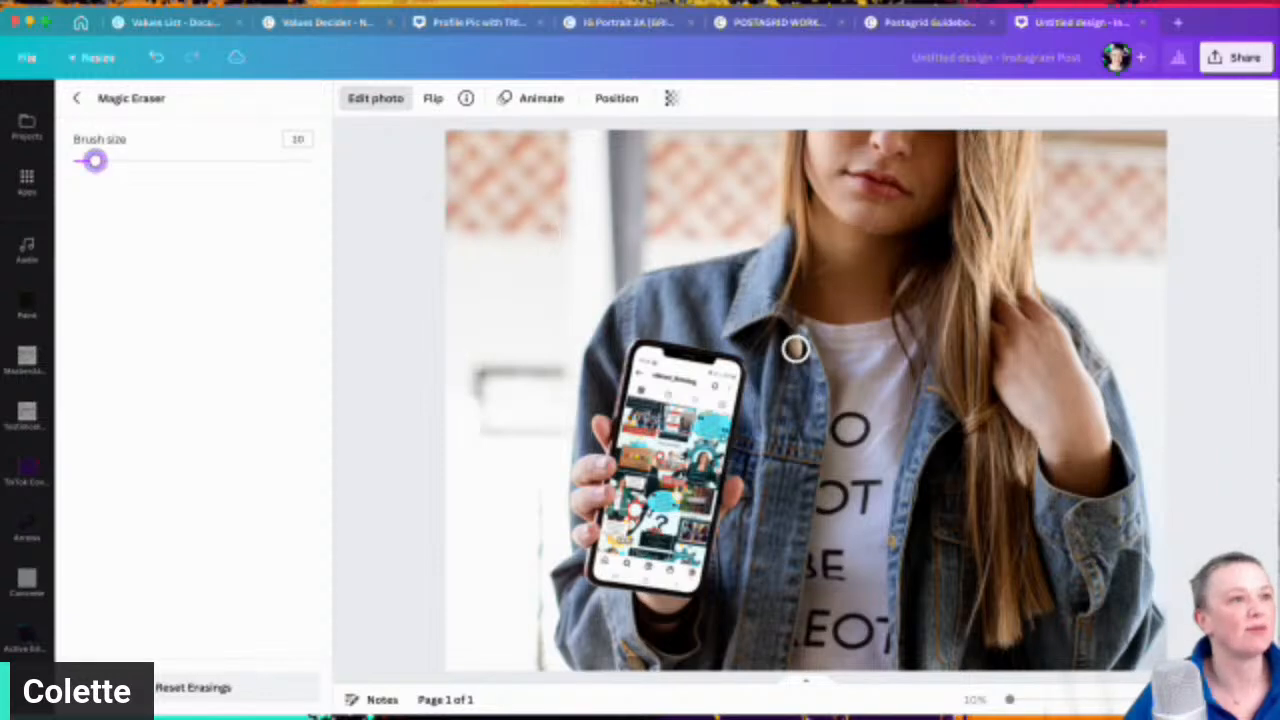
{"action": "left_click", "coordinate": [795, 349]}
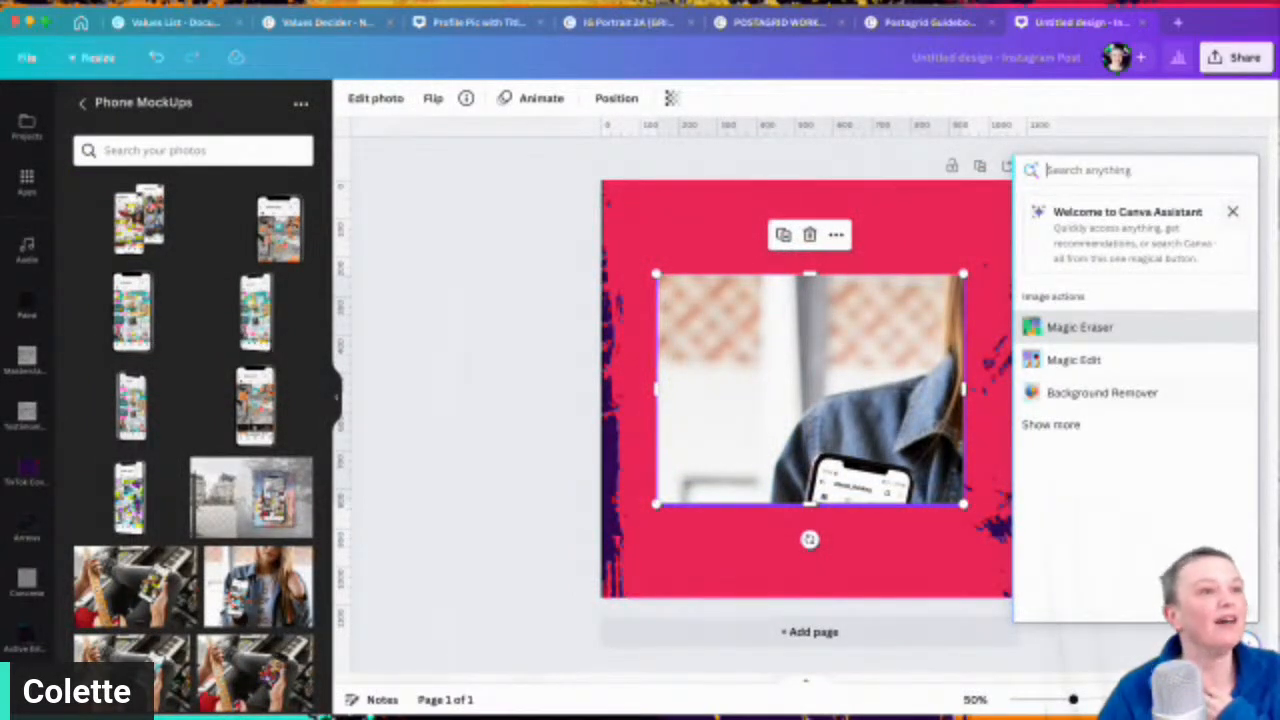
Step: Dismiss the assistant search and apply a Freeform crop that frames the whole denim jacket photo
{"action": "key", "text": "Escape"}
{"action": "double_click", "coordinate": [810, 389]}
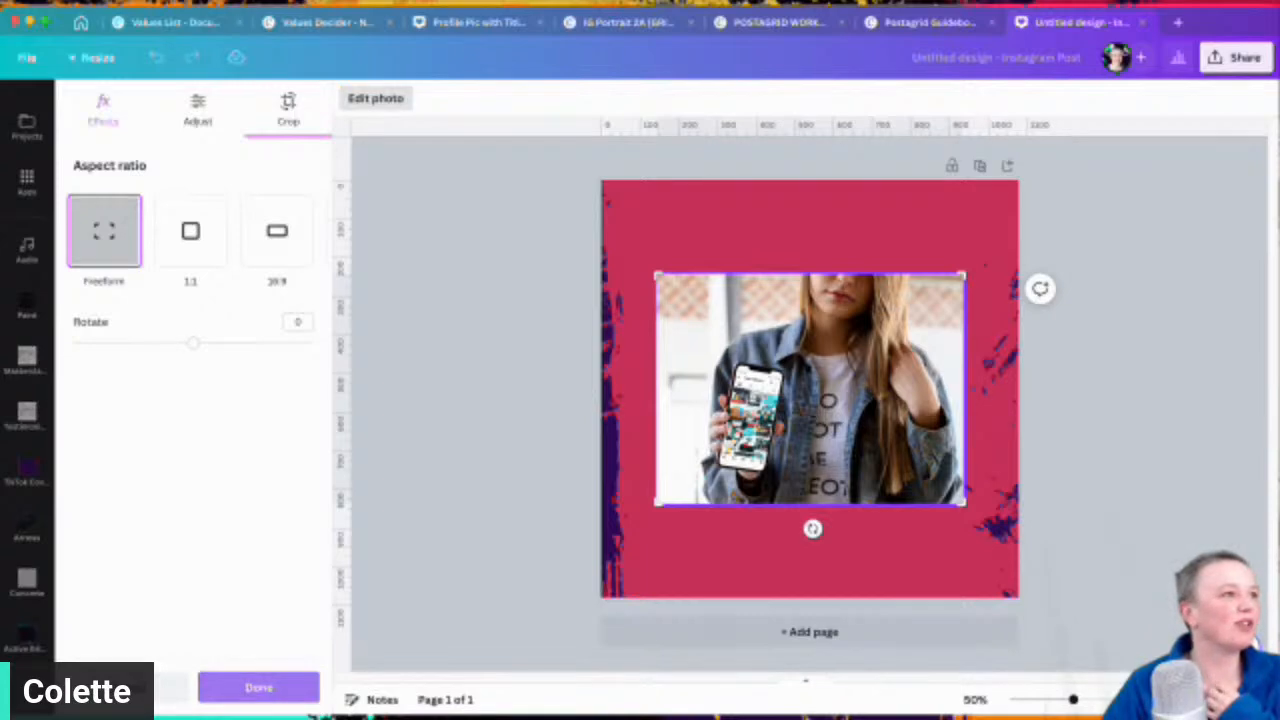
{"action": "left_click", "coordinate": [258, 687]}
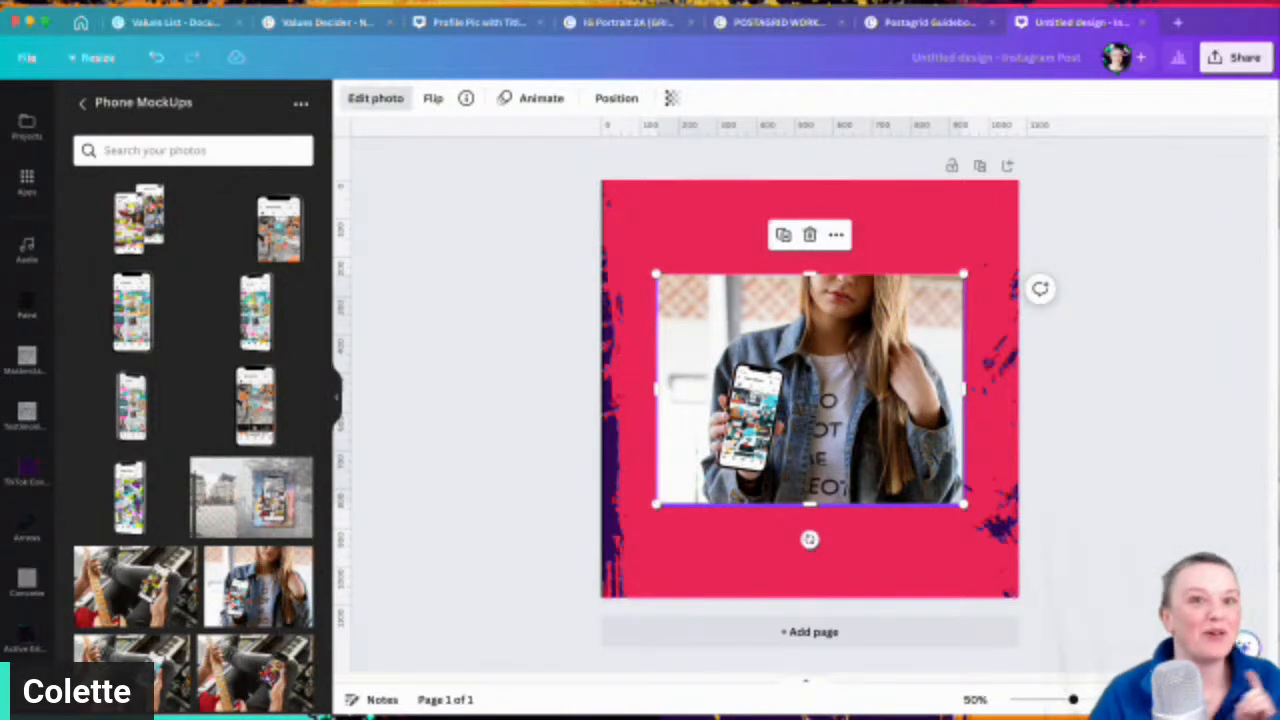
Step: Use Magic Edit instead of Magic Eraser on the photo and brush over the whole phone at brush size 20
{"action": "left_click", "coordinate": [375, 98]}
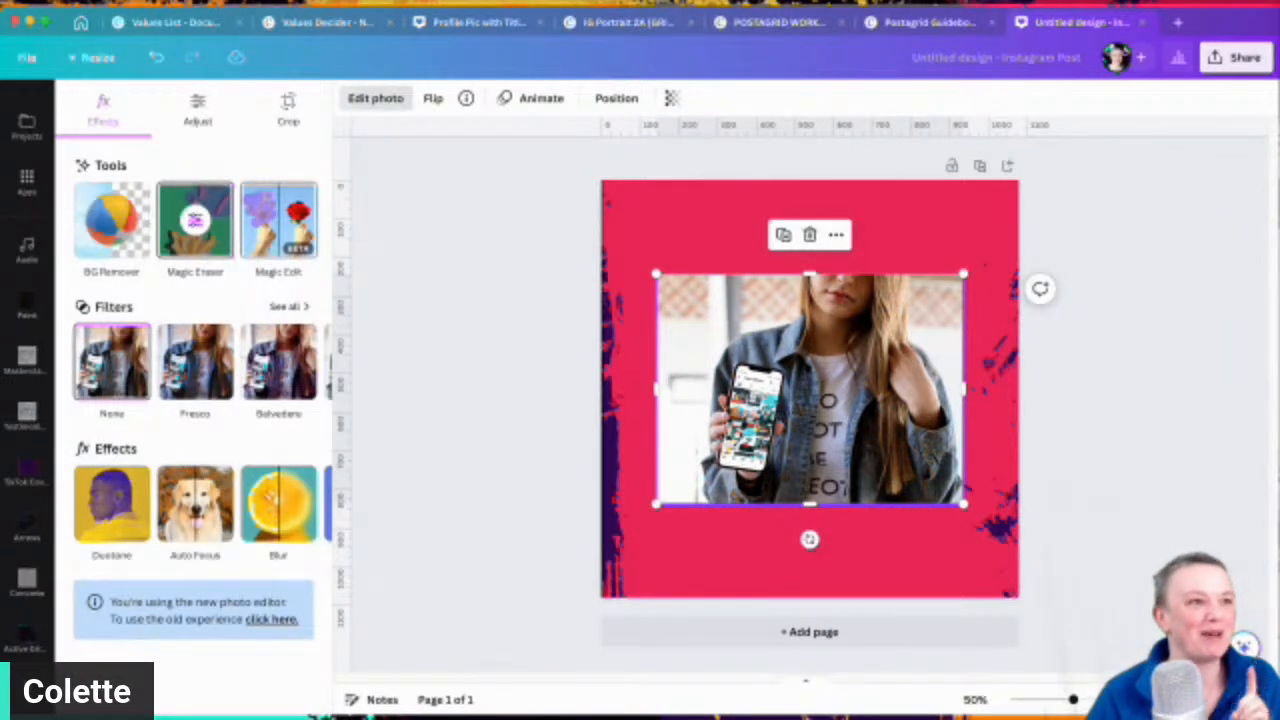
{"action": "left_click", "coordinate": [278, 220]}
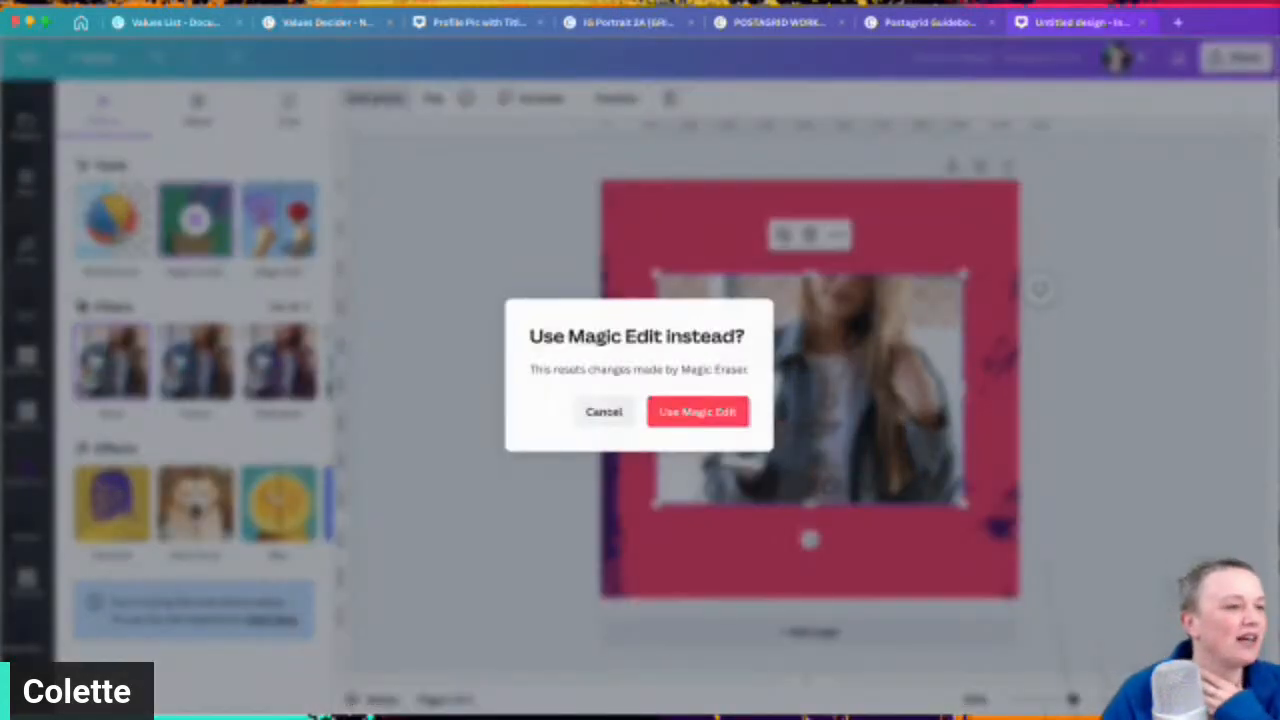
{"action": "left_click", "coordinate": [697, 411]}
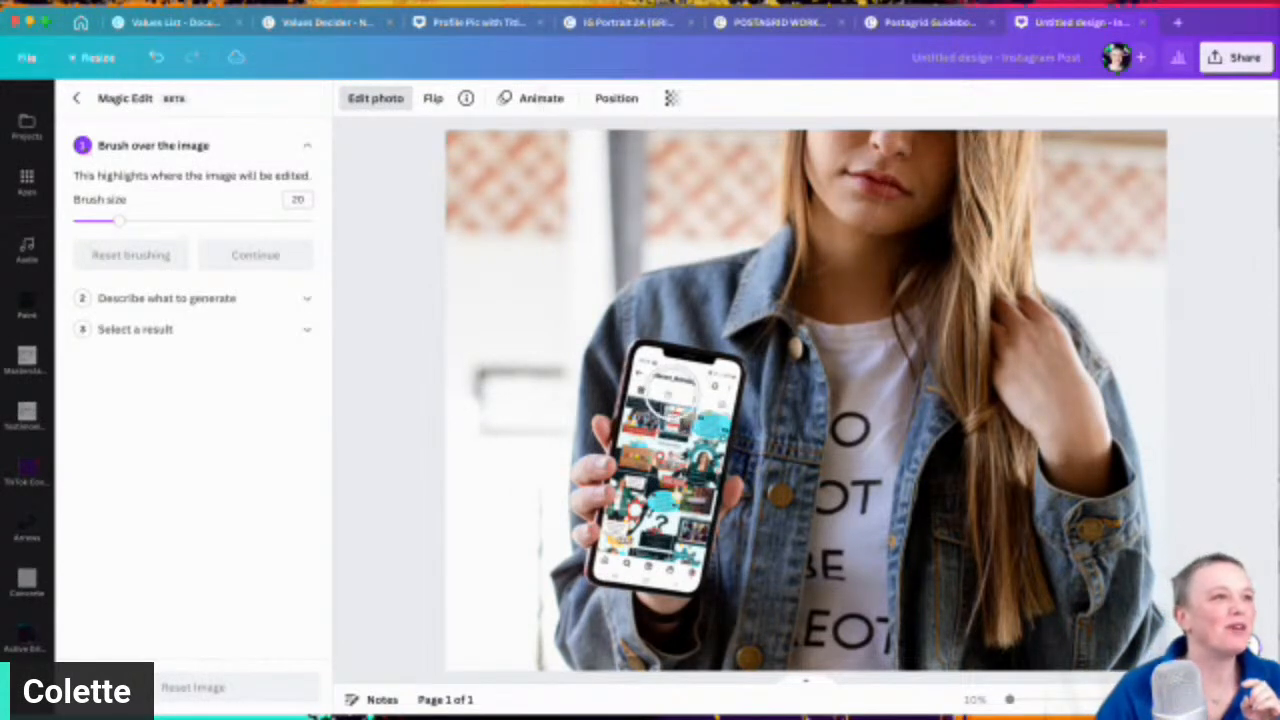
{"action": "mouse_move", "coordinate": [652, 362]}
{"action": "left_mouse_down"}
{"action": "mouse_move", "coordinate": [616, 602]}
{"action": "mouse_move", "coordinate": [617, 580]}
{"action": "mouse_move", "coordinate": [670, 575]}
{"action": "mouse_move", "coordinate": [713, 372]}
{"action": "mouse_move", "coordinate": [698, 368]}
{"action": "mouse_move", "coordinate": [677, 368]}
{"action": "mouse_move", "coordinate": [710, 382]}
{"action": "mouse_move", "coordinate": [681, 538]}
{"action": "left_mouse_up"}
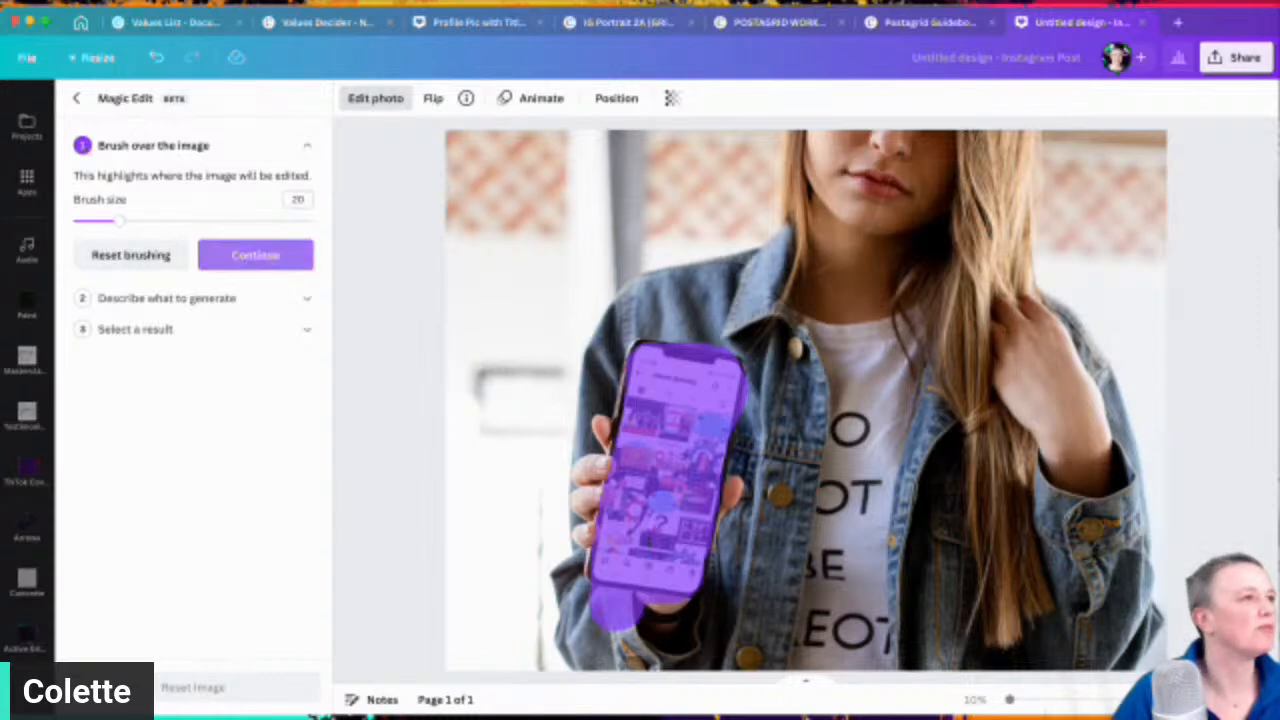
{"action": "left_click", "coordinate": [131, 255]}
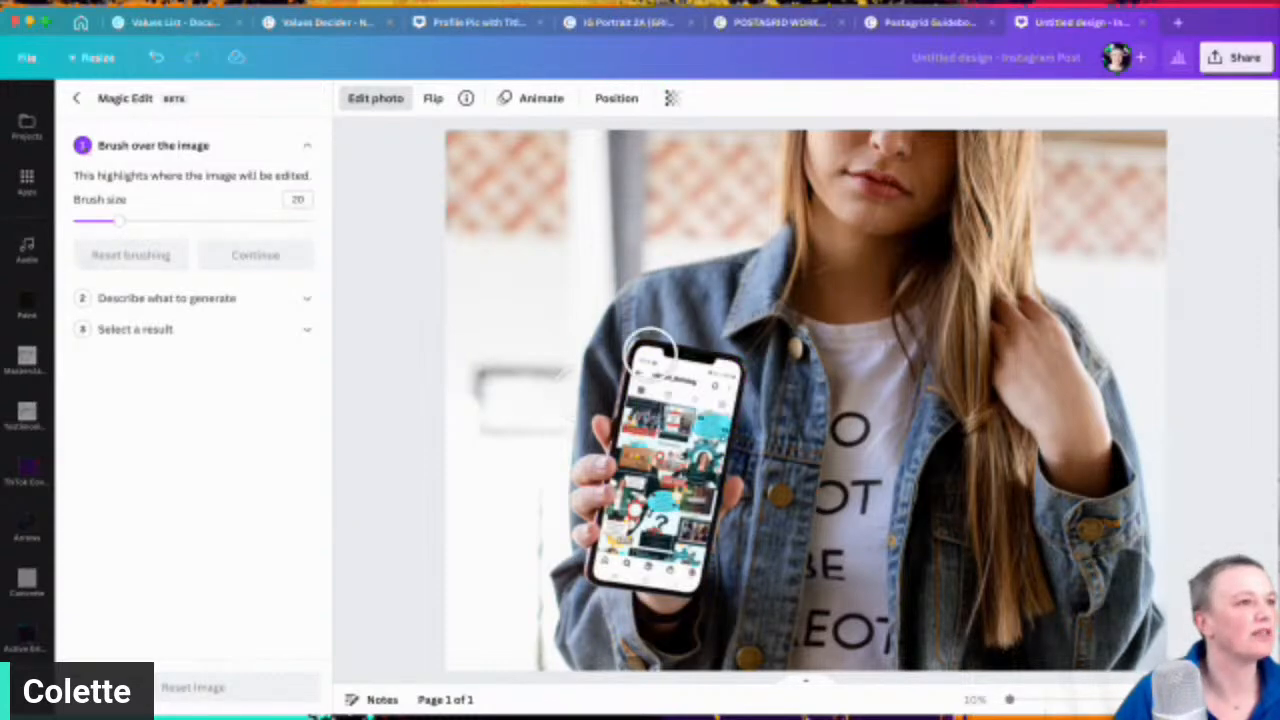
{"action": "mouse_move", "coordinate": [646, 350]}
{"action": "left_mouse_down"}
{"action": "mouse_move", "coordinate": [617, 555]}
{"action": "mouse_move", "coordinate": [677, 574]}
{"action": "mouse_move", "coordinate": [717, 379]}
{"action": "mouse_move", "coordinate": [669, 369]}
{"action": "mouse_move", "coordinate": [665, 565]}
{"action": "left_mouse_up"}
{"action": "left_click", "coordinate": [255, 255]}
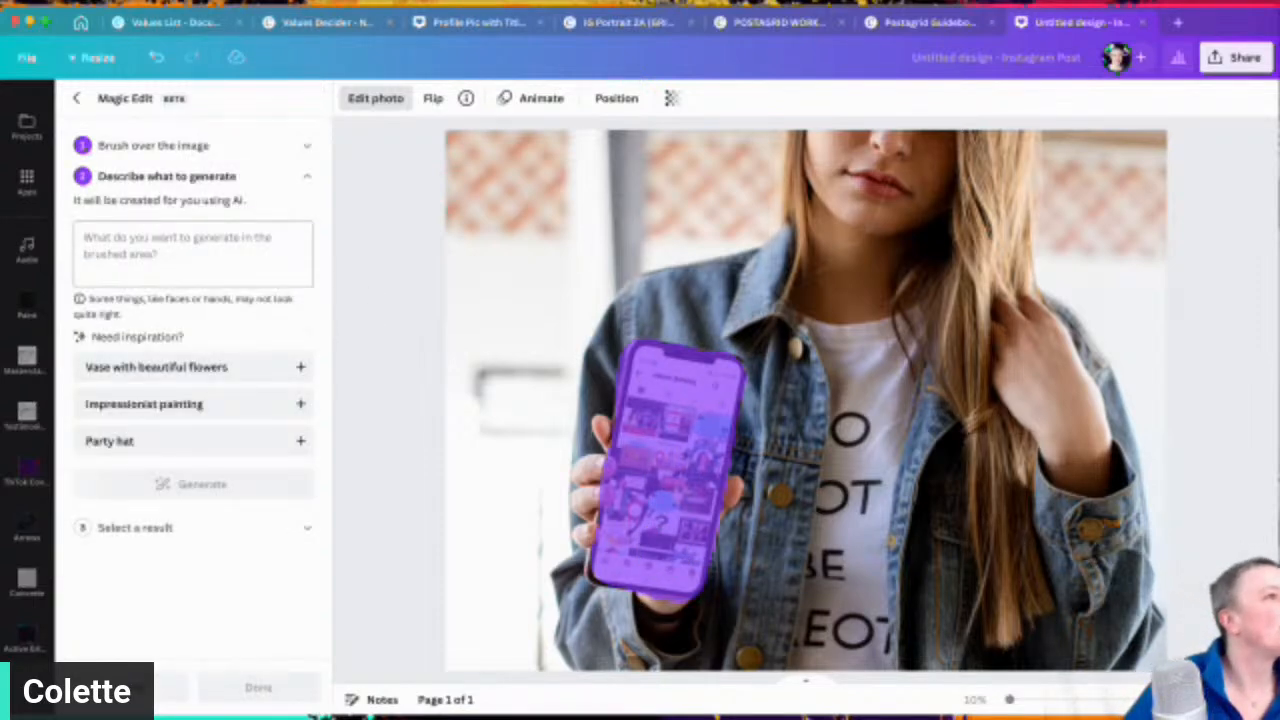
Step: Describe the replacement for the brushed phone as "iPhone11 with a photo of an Oscar" and generate the results
{"action": "left_click", "coordinate": [84, 238]}
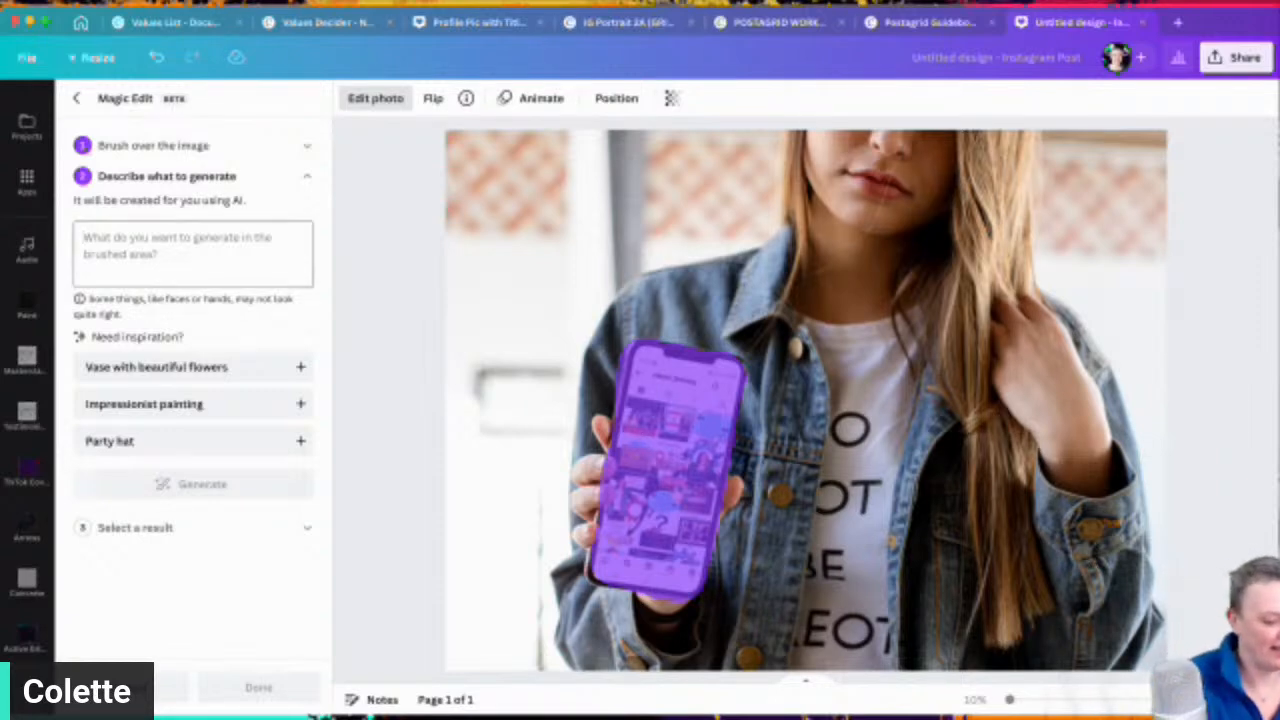
{"action": "type", "text": "iPhone"}
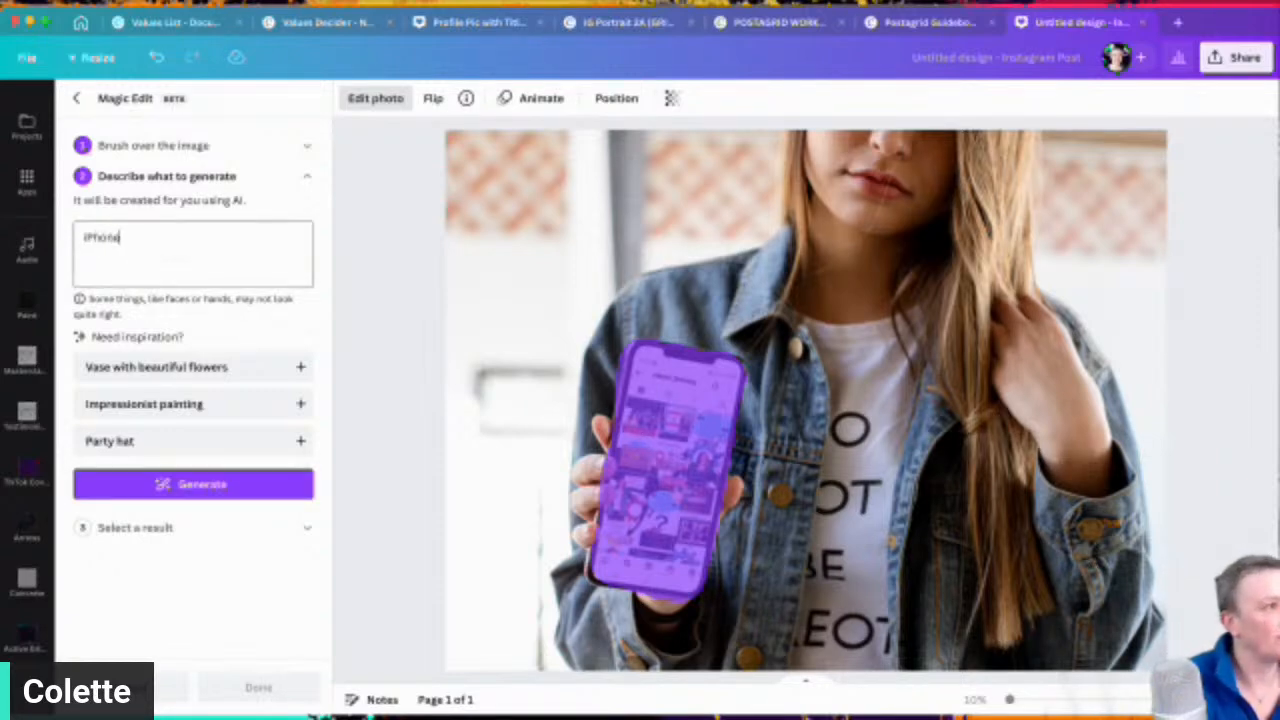
{"action": "type", "text": "11"}
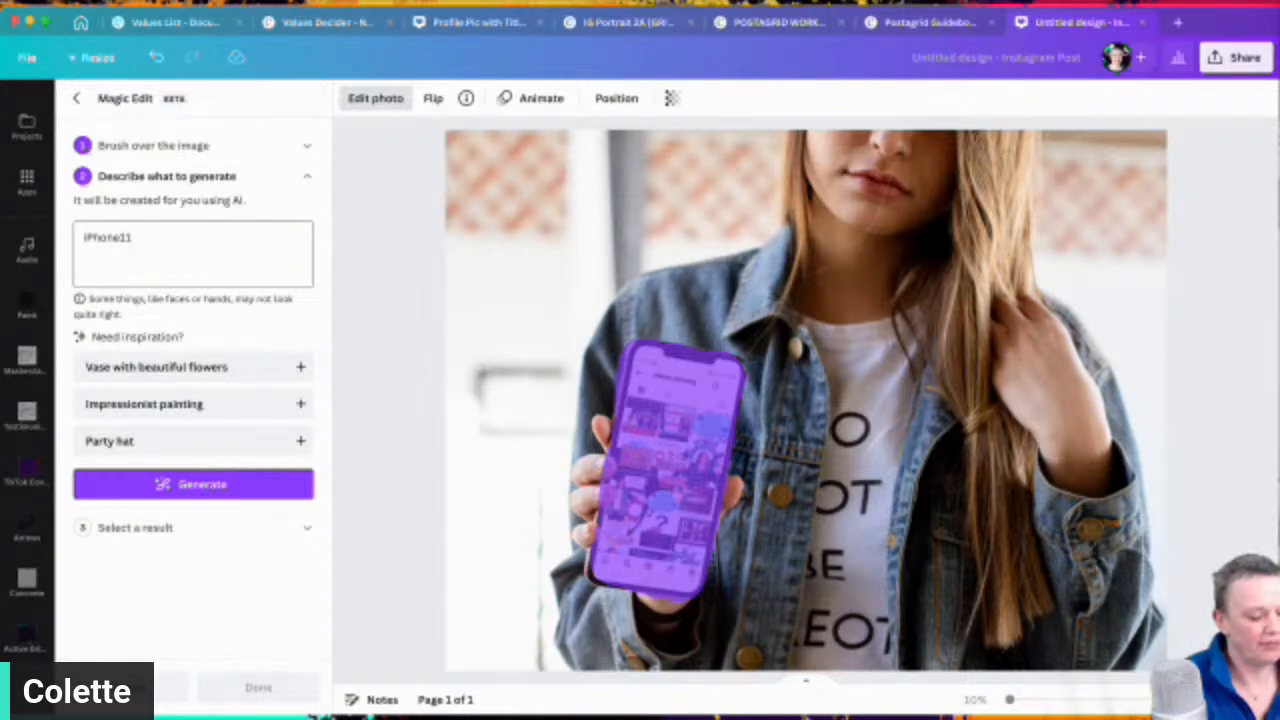
{"action": "type", "text": " with"}
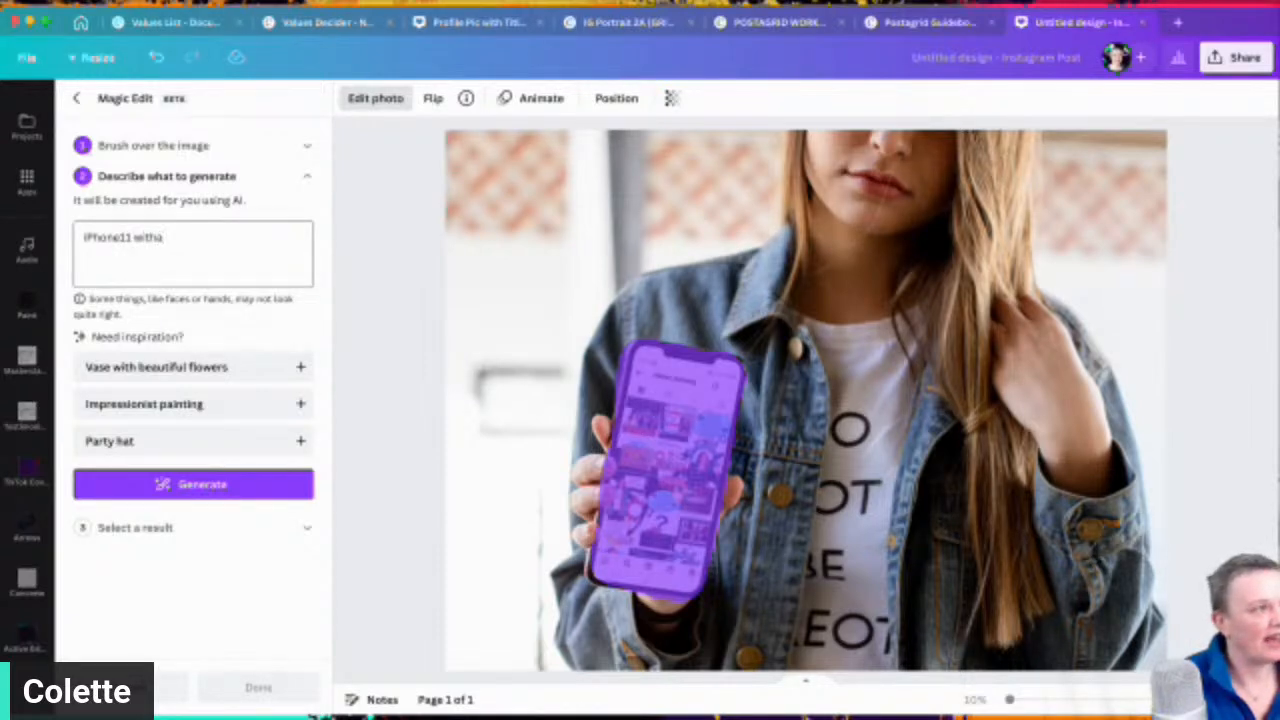
{"action": "type", "text": " a pict"}
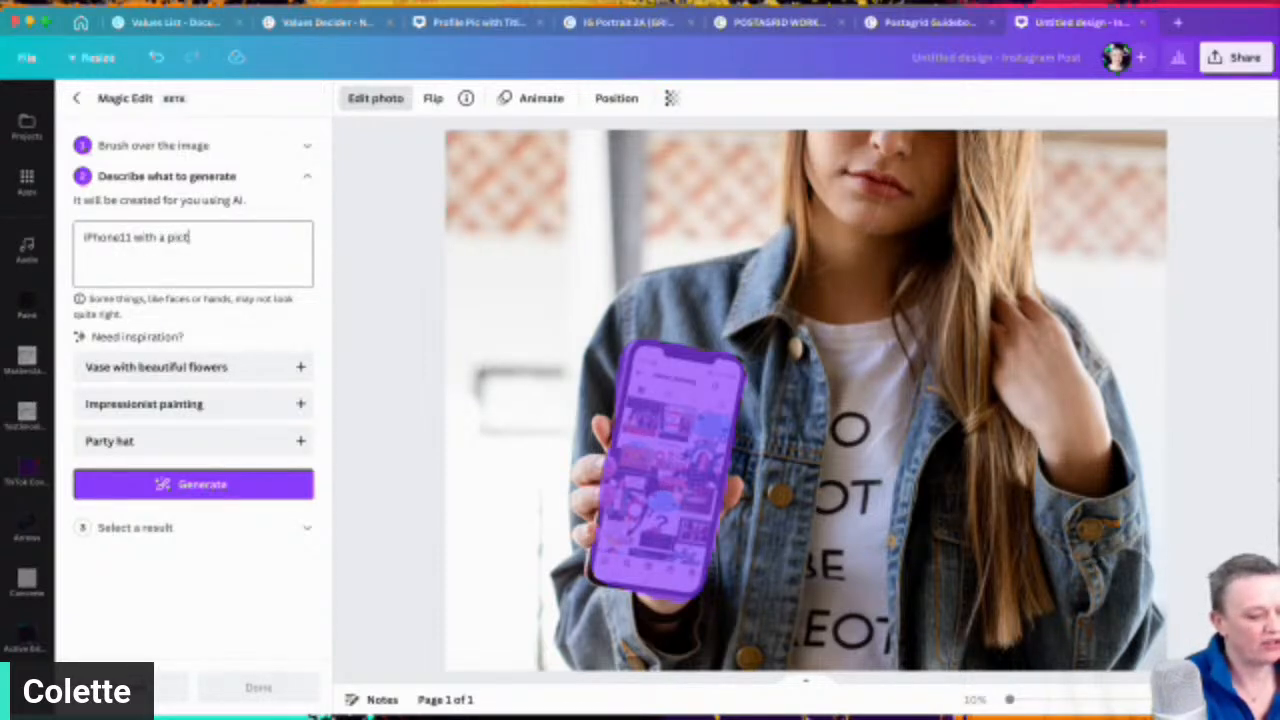
{"action": "type", "text": "ure of"}
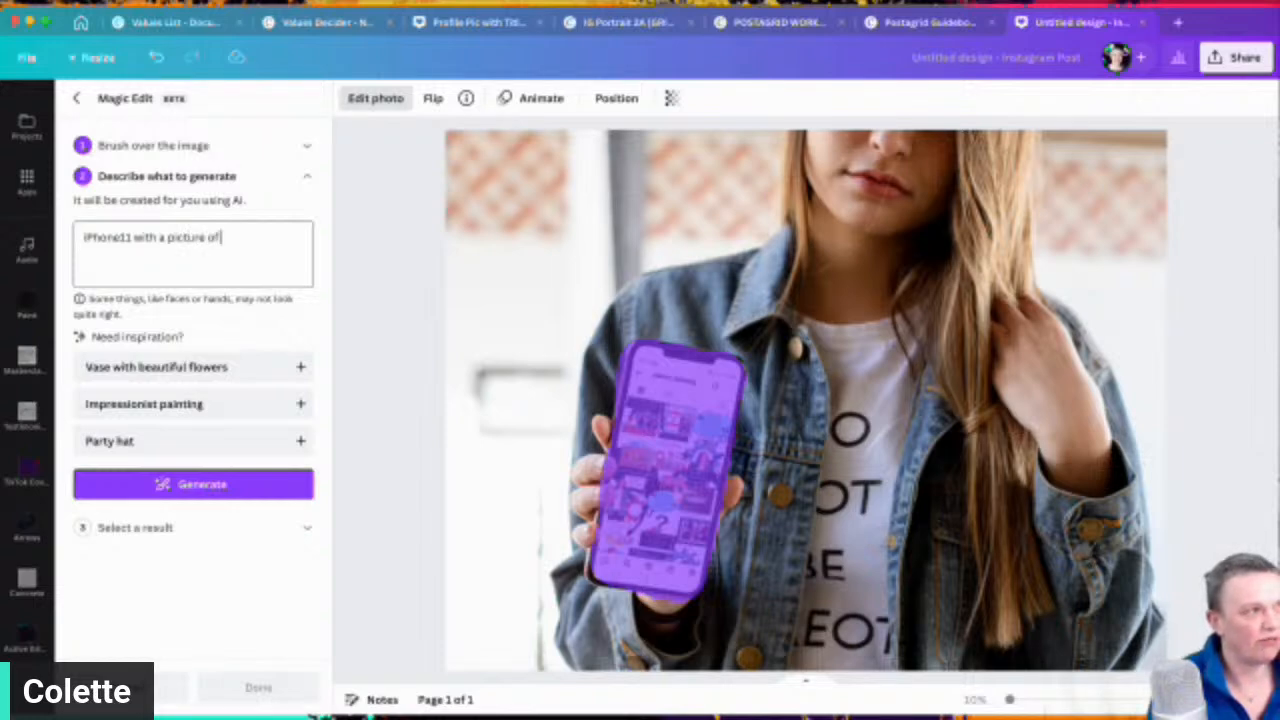
{"action": "left_click_drag", "start_coordinate": [208, 237], "coordinate": [176, 237]}
{"action": "type", "text": "hoto"}
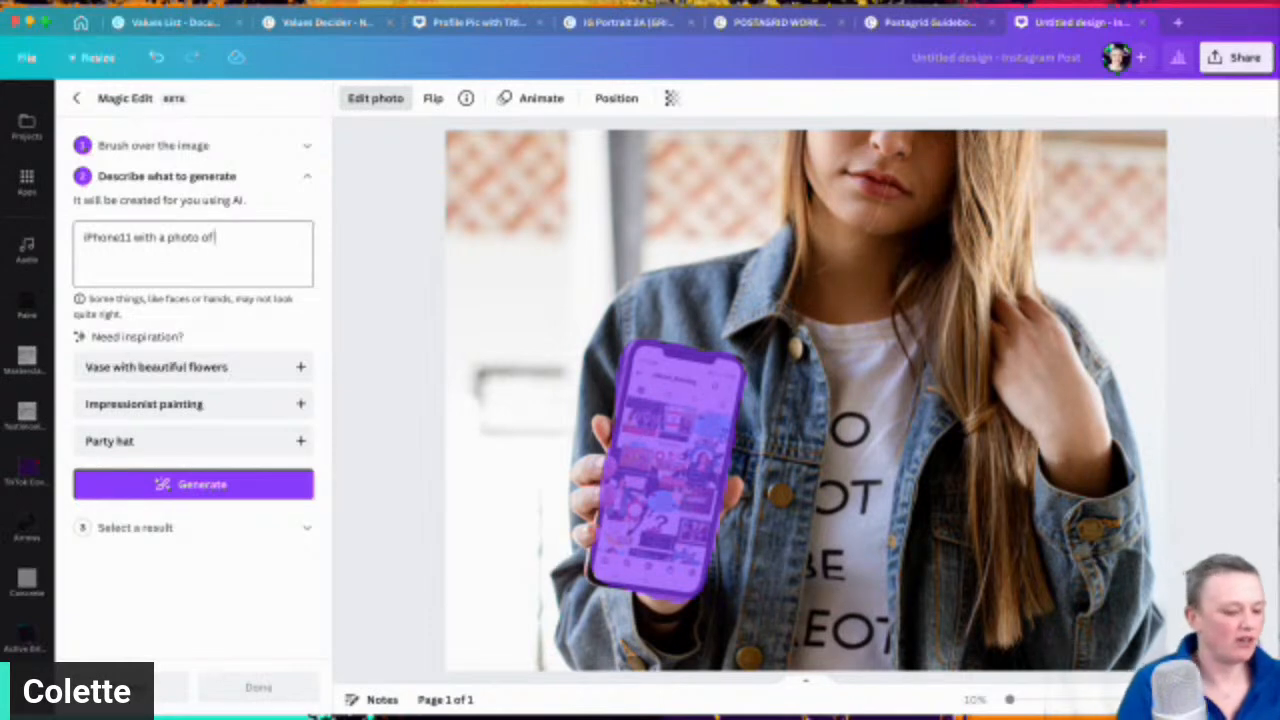
{"action": "type", "text": "an os"}
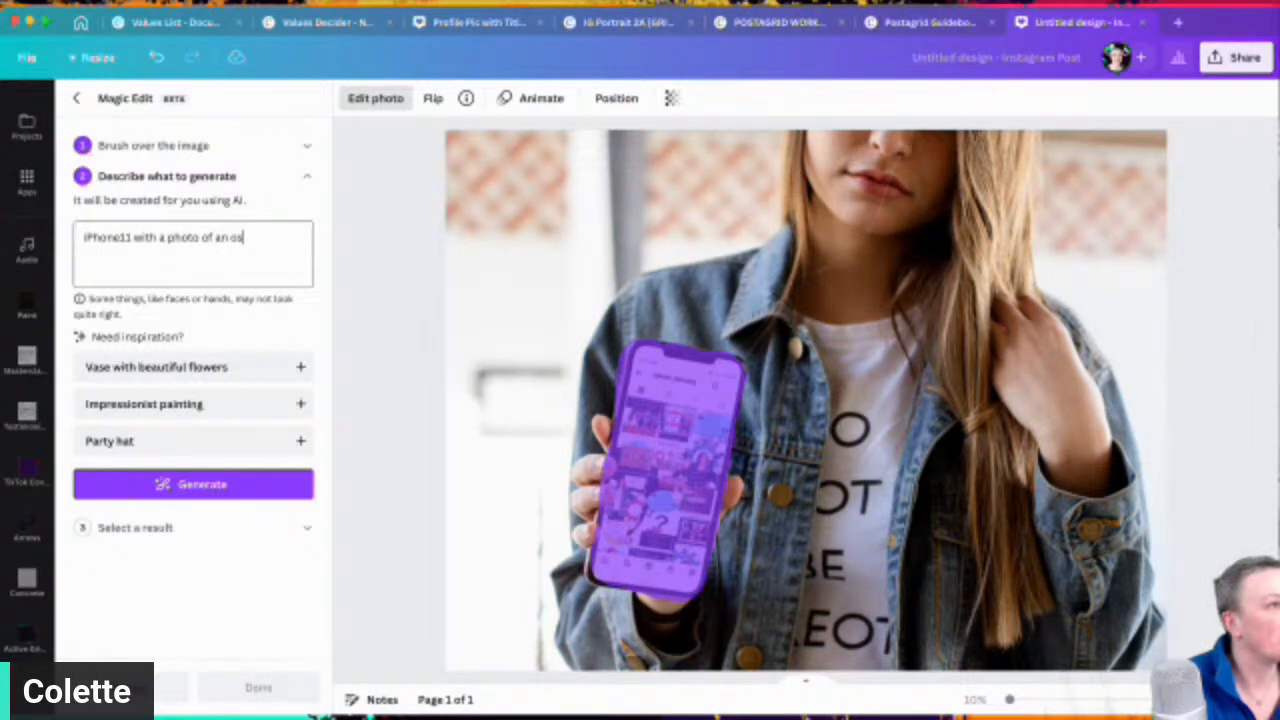
{"action": "key", "text": "BackSpace"}
{"action": "type", "text": "O"}
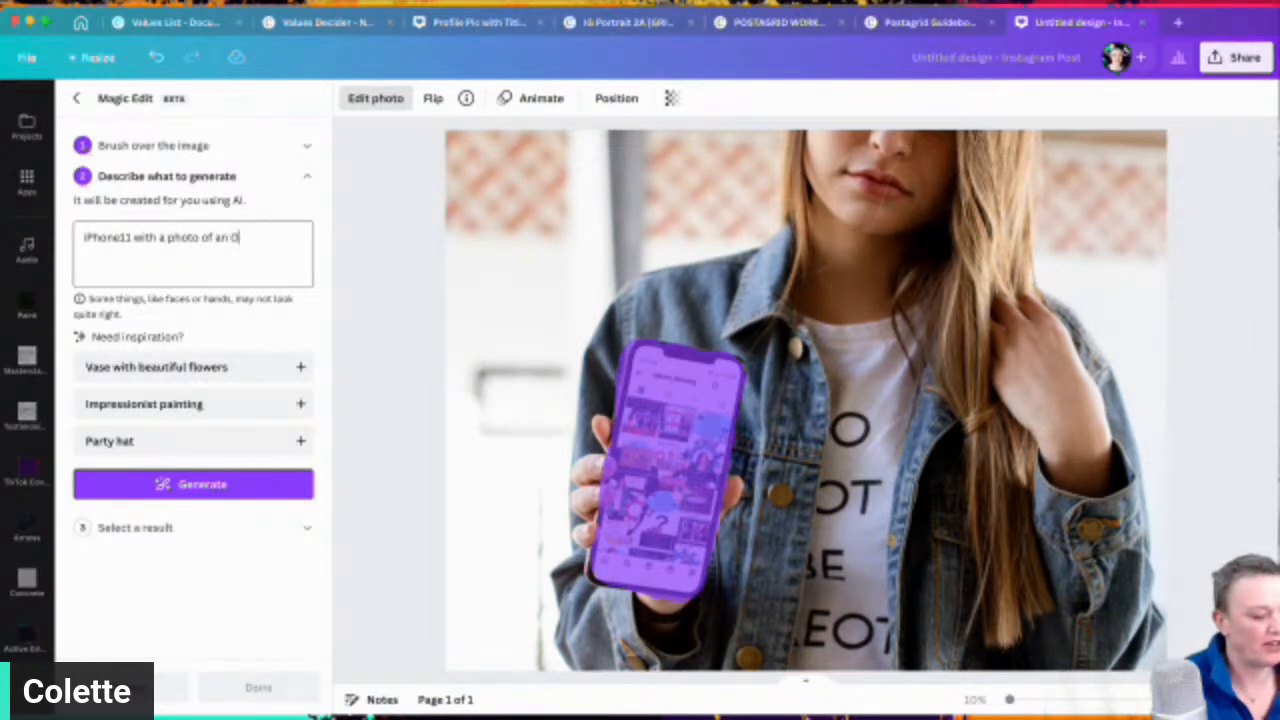
{"action": "type", "text": "scar"}
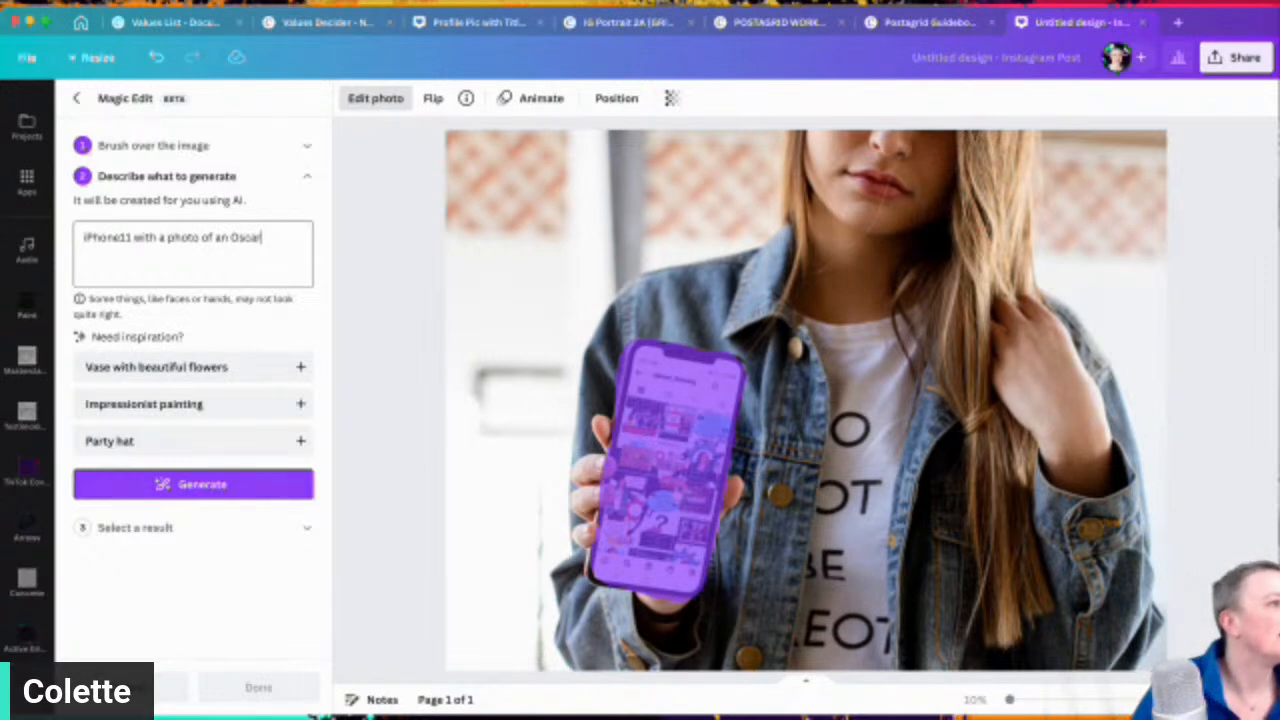
{"action": "left_click", "coordinate": [164, 484]}
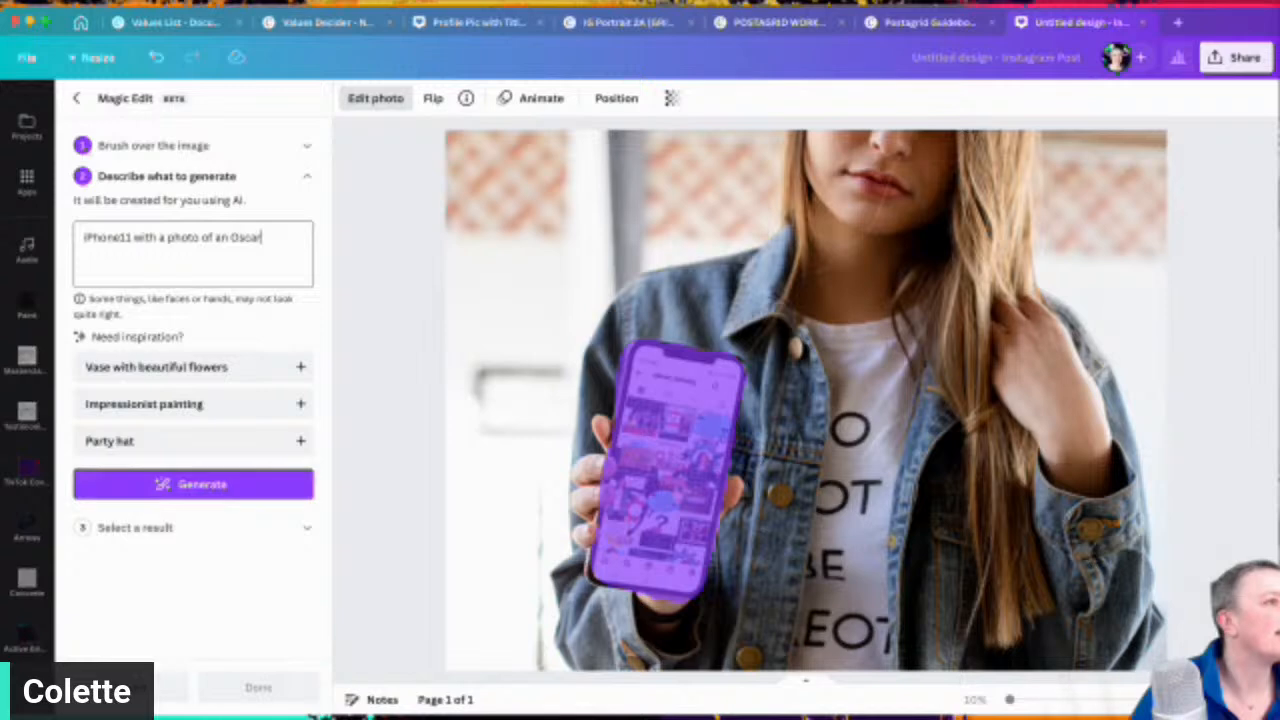
{"action": "left_click", "coordinate": [193, 484]}
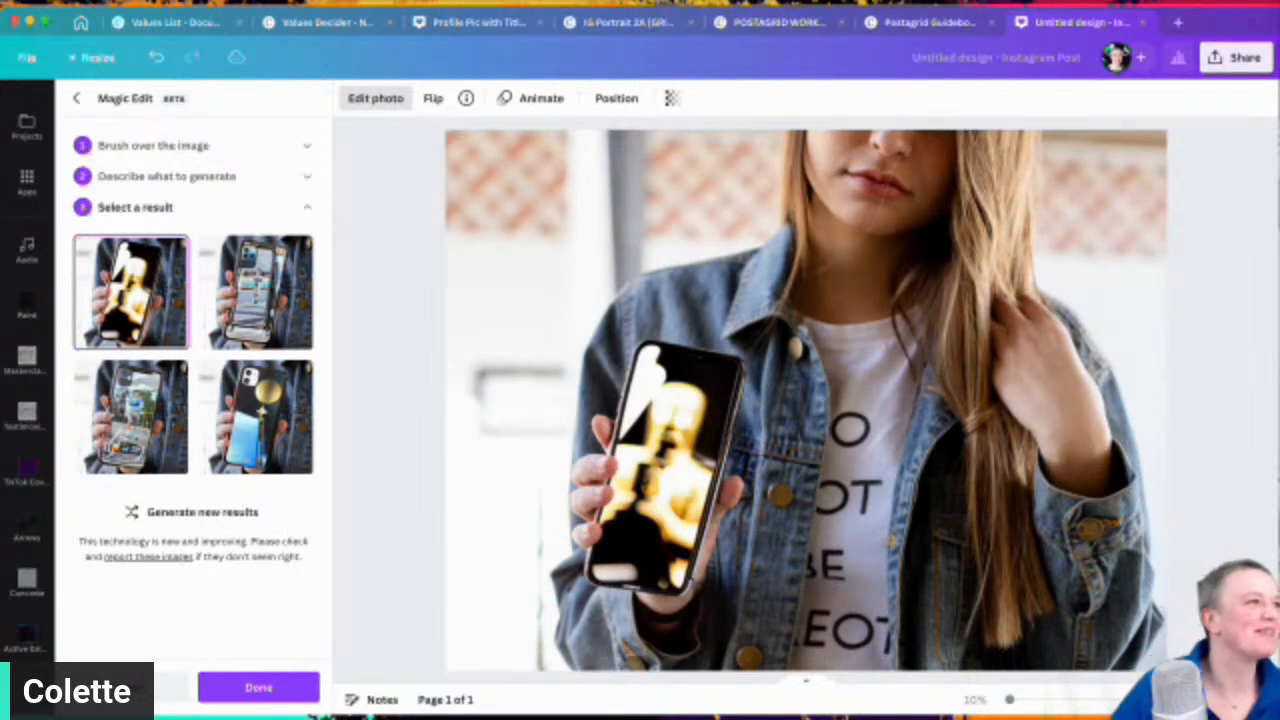
Step: Compare the second and fourth generated phones, choose the first one with the golden statue, and leave Magic Edit
{"action": "left_click", "coordinate": [255, 292]}
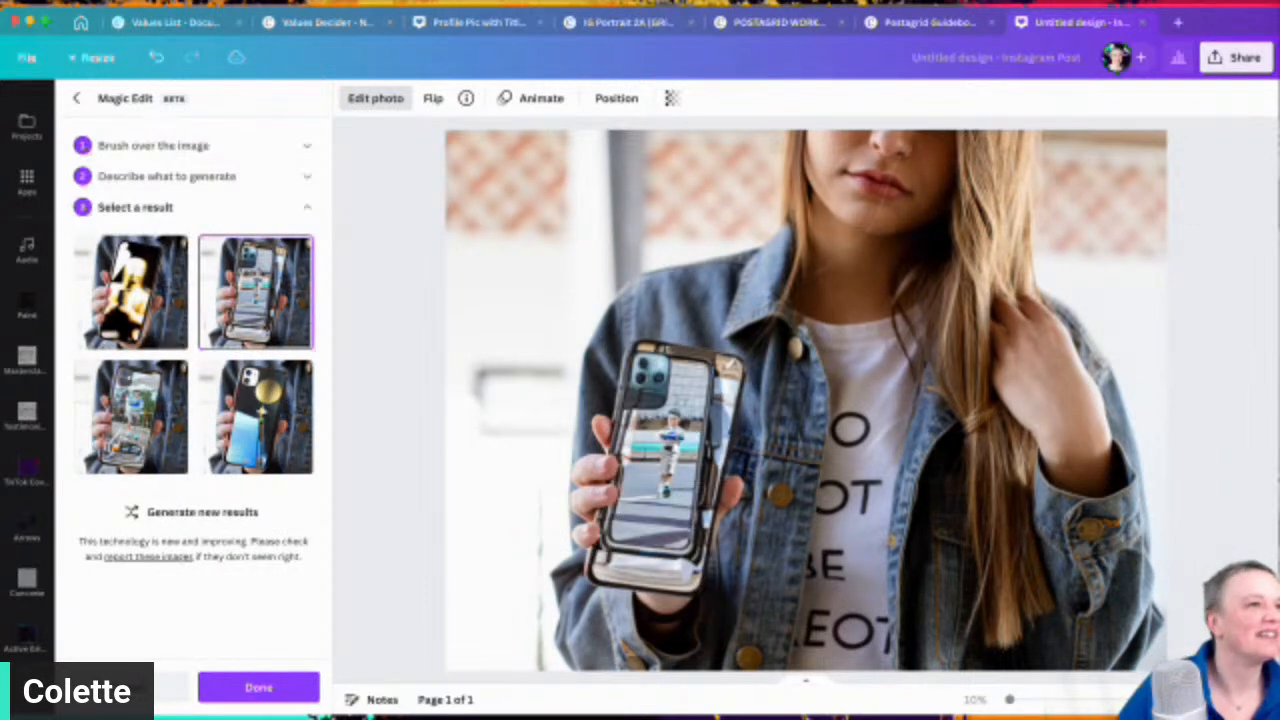
{"action": "left_click", "coordinate": [255, 416]}
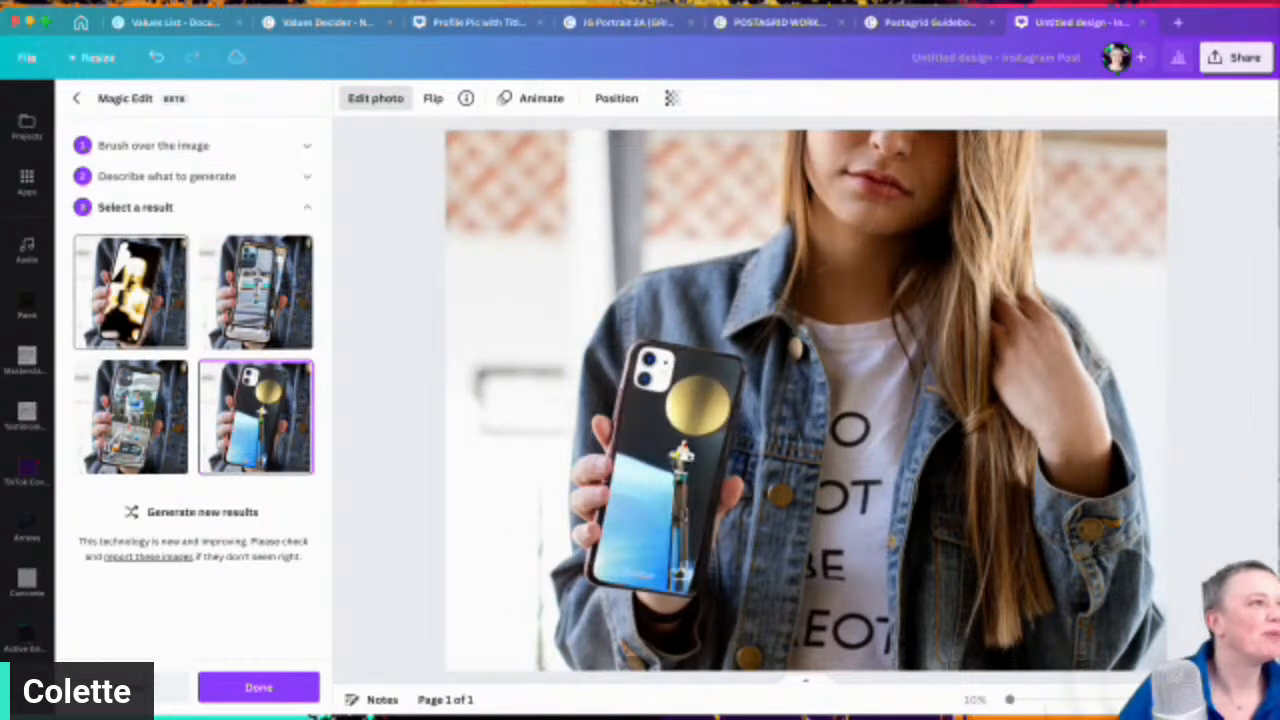
{"action": "left_click", "coordinate": [131, 292]}
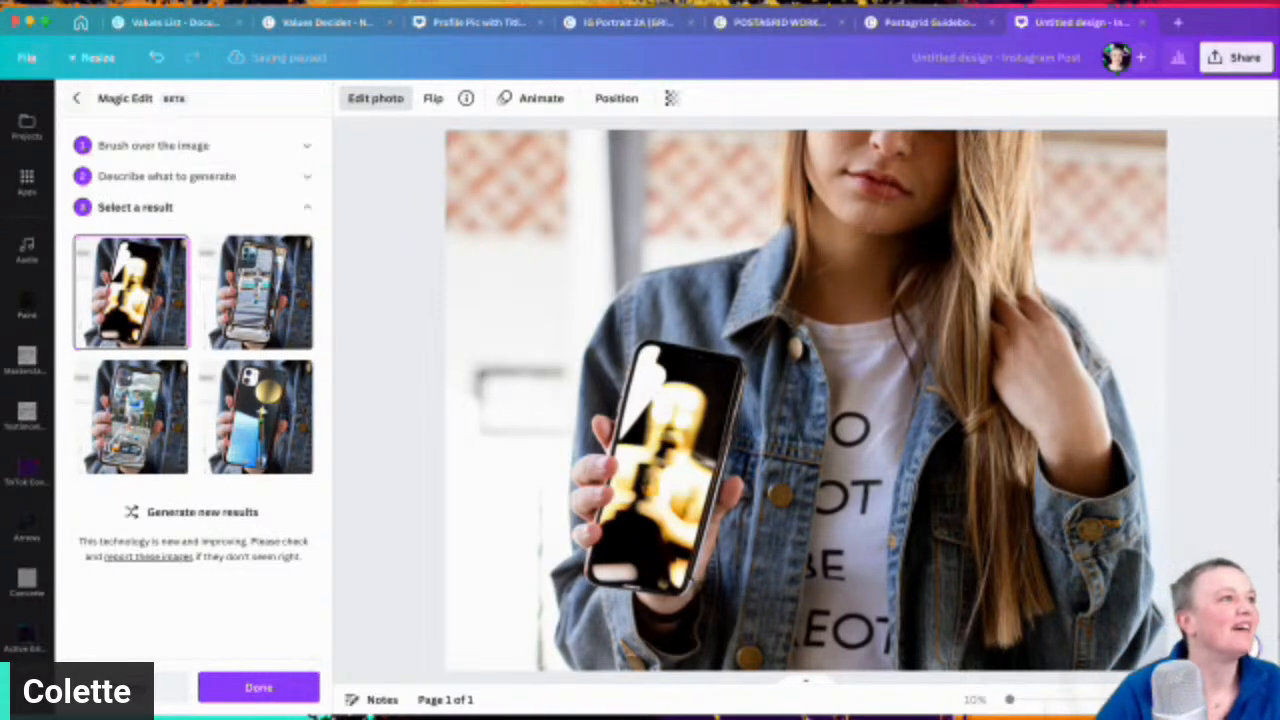
{"action": "left_click", "coordinate": [77, 98]}
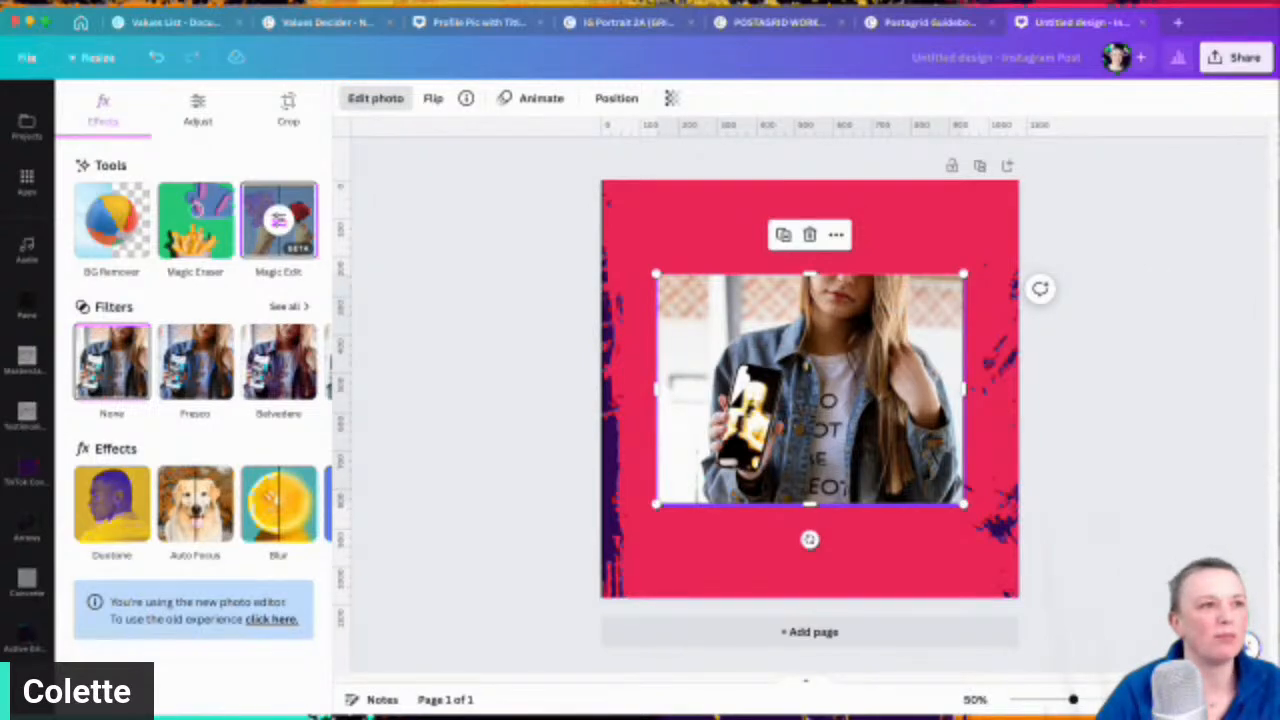
Step: Cancel the switch to Magic Eraser and undo the Magic Edit results back to the original phone
{"action": "left_click", "coordinate": [195, 220]}
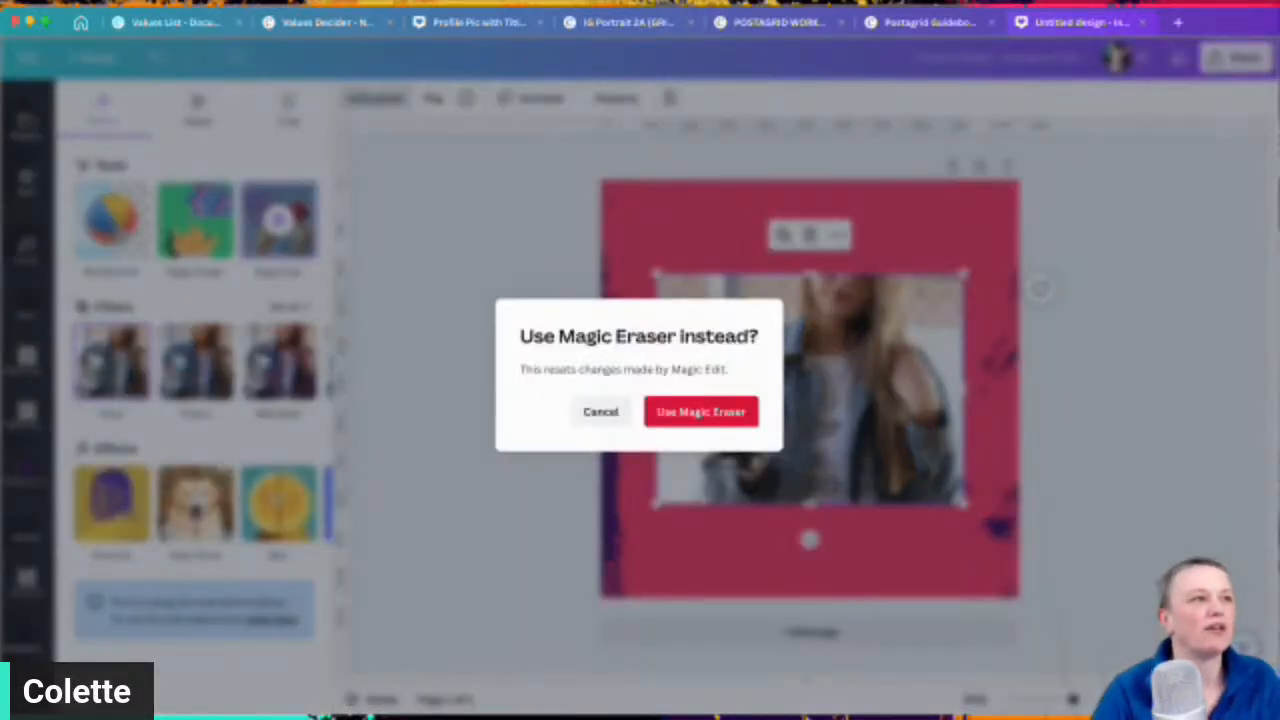
{"action": "left_click", "coordinate": [601, 411]}
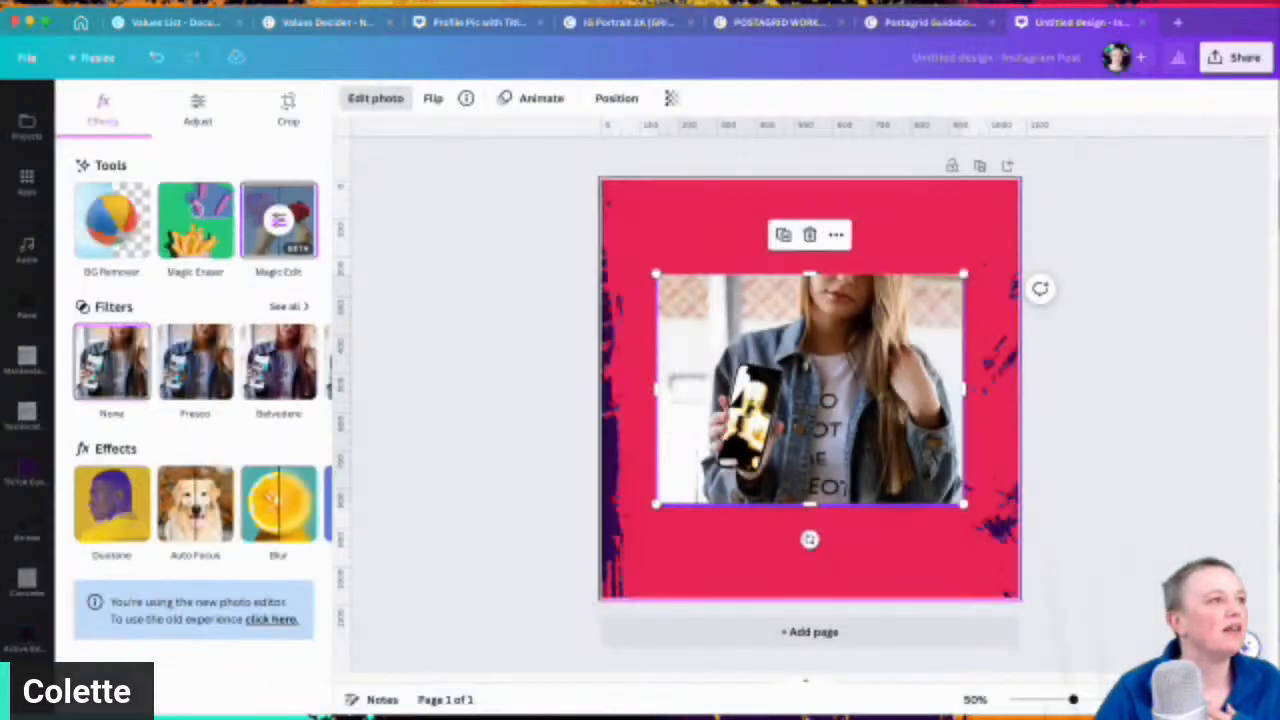
{"action": "left_click", "coordinate": [156, 57]}
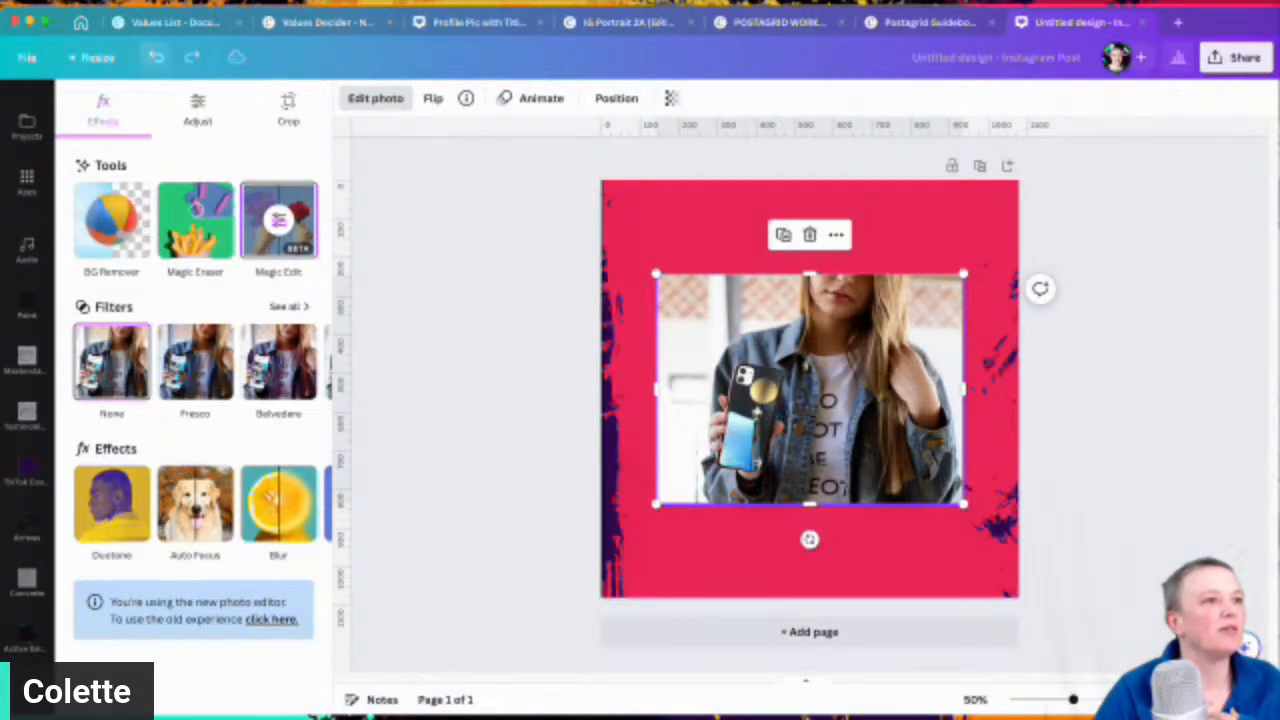
{"action": "left_click", "coordinate": [156, 57]}
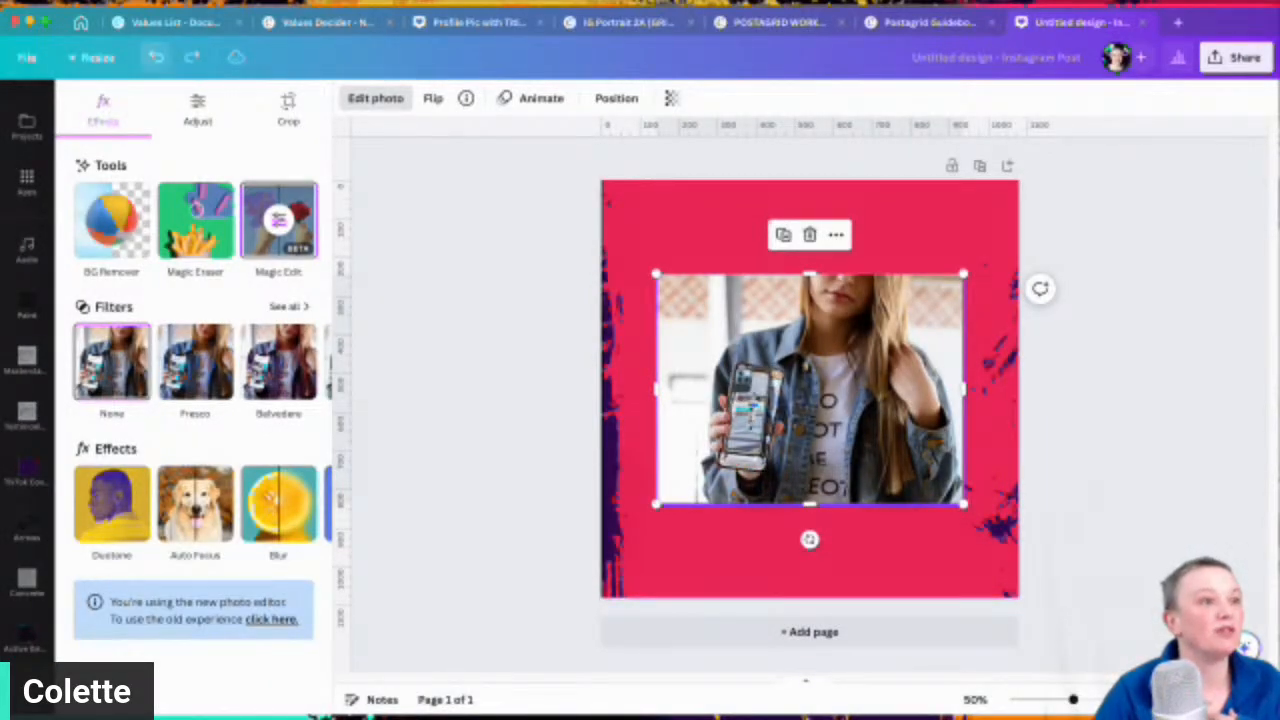
{"action": "left_click", "coordinate": [156, 57]}
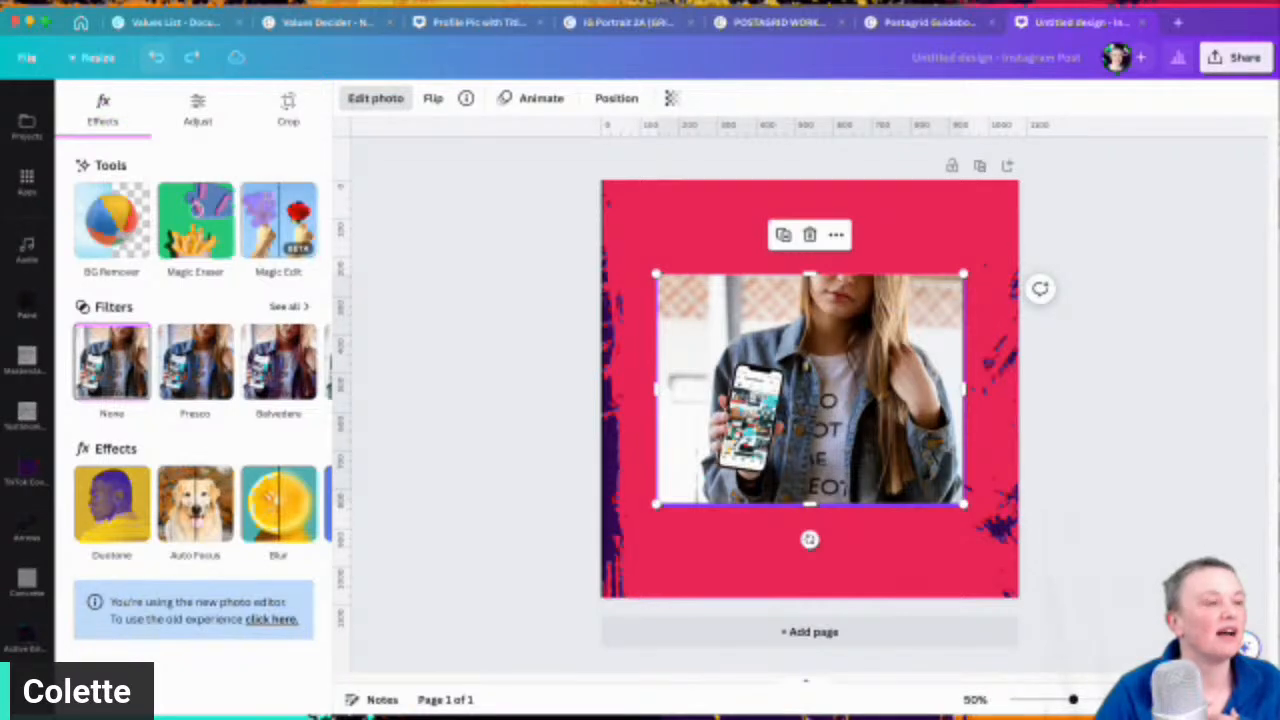
Step: Try erasing the phone's screen content with Magic Eraser at brush size 20, and undo the erasing
{"action": "left_click", "coordinate": [195, 220]}
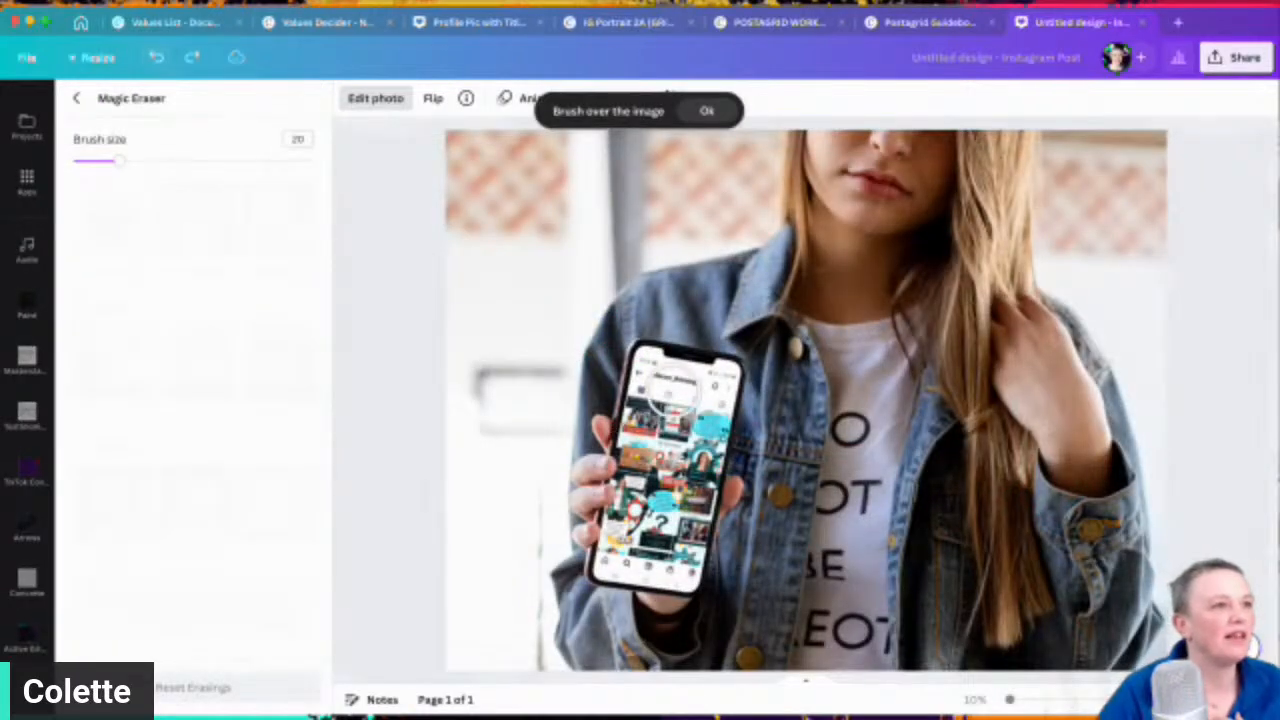
{"action": "mouse_move", "coordinate": [648, 362]}
{"action": "left_mouse_down"}
{"action": "mouse_move", "coordinate": [633, 555]}
{"action": "mouse_move", "coordinate": [618, 558]}
{"action": "mouse_move", "coordinate": [671, 565]}
{"action": "mouse_move", "coordinate": [698, 455]}
{"action": "mouse_move", "coordinate": [706, 384]}
{"action": "mouse_move", "coordinate": [662, 374]}
{"action": "mouse_move", "coordinate": [660, 512]}
{"action": "mouse_move", "coordinate": [677, 568]}
{"action": "mouse_move", "coordinate": [623, 523]}
{"action": "left_mouse_up"}
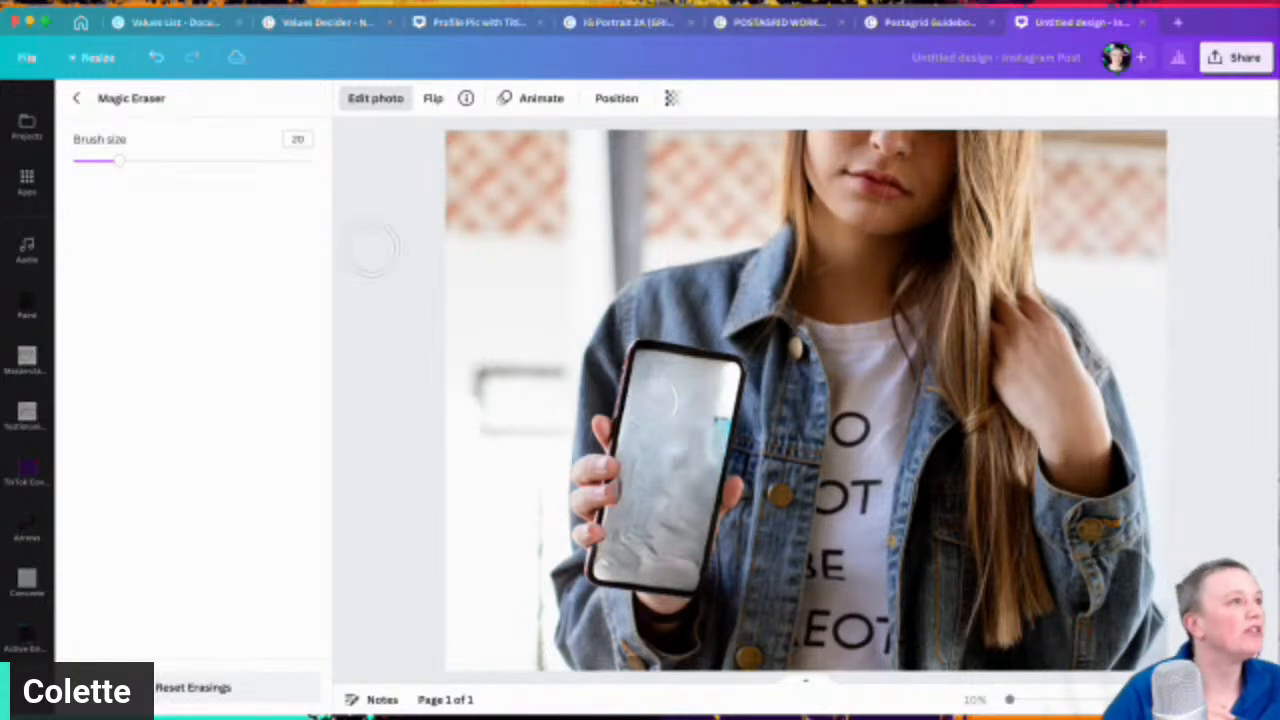
{"action": "left_click", "coordinate": [76, 98]}
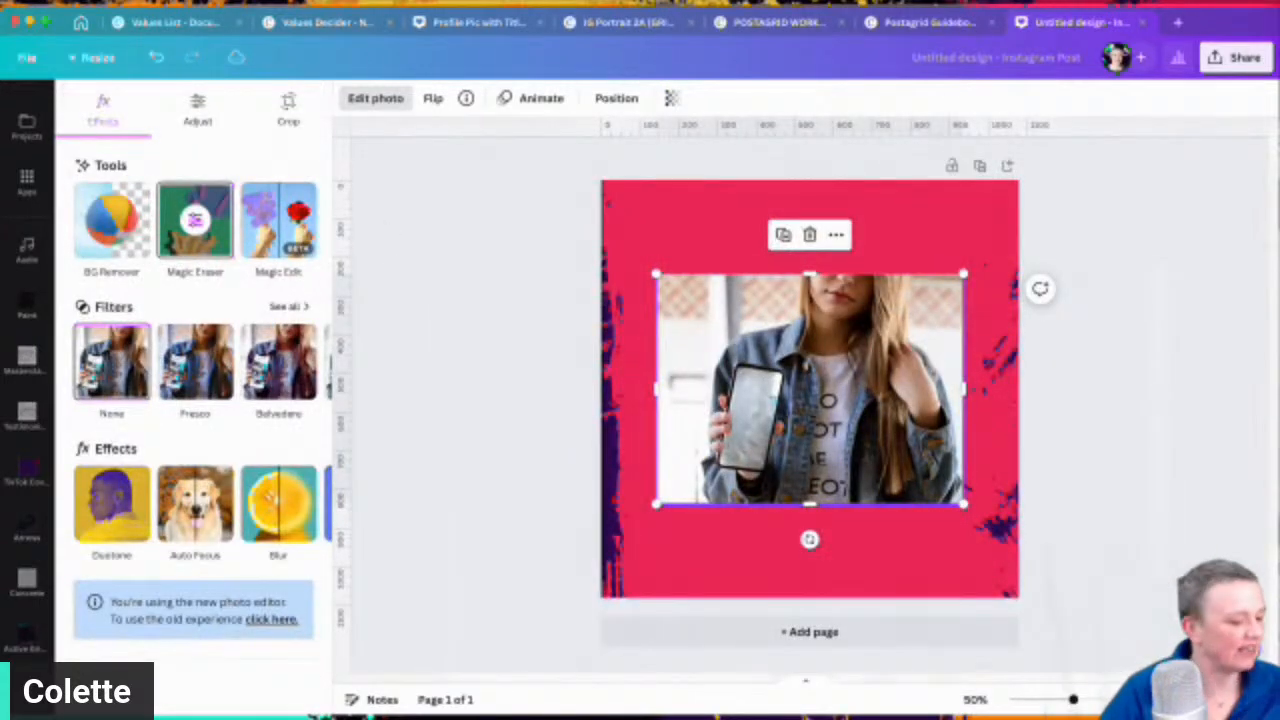
{"action": "key", "text": "super+z"}
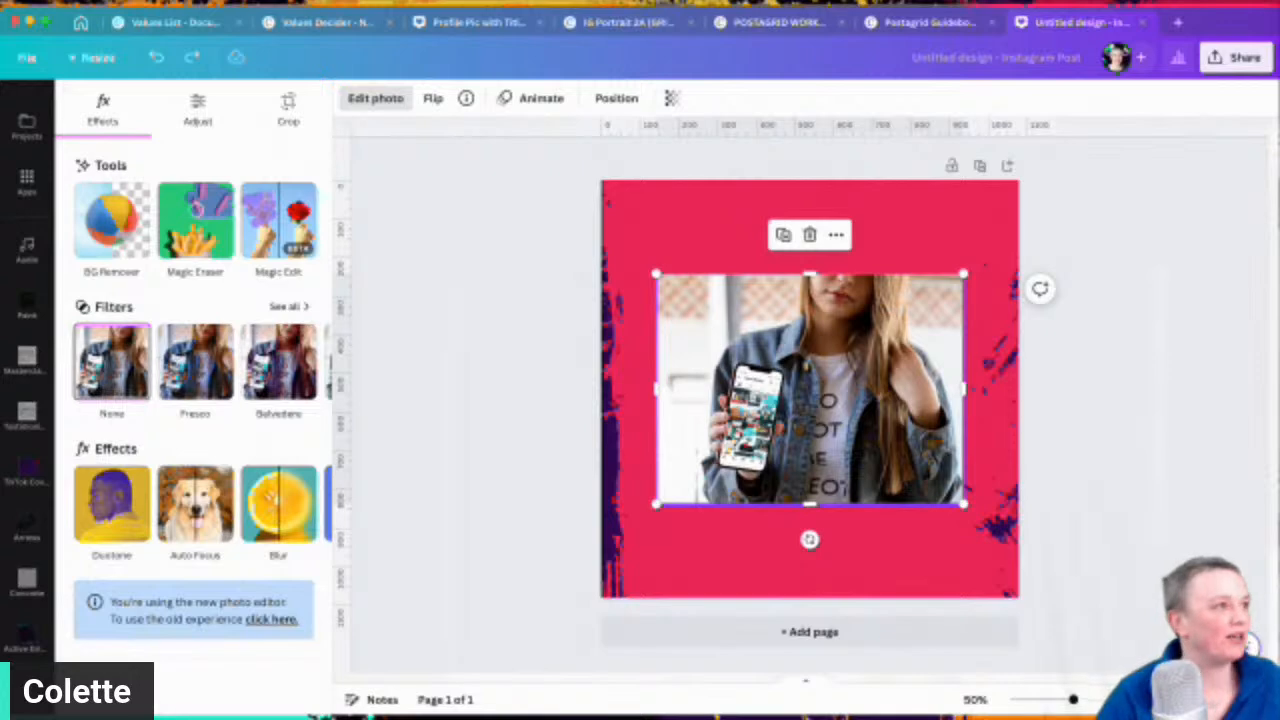
Step: Browse the full filter collection and try the Fresco, Belvedere, Whimsi and Outrun filters on the mockup photo
{"action": "left_click", "coordinate": [289, 306]}
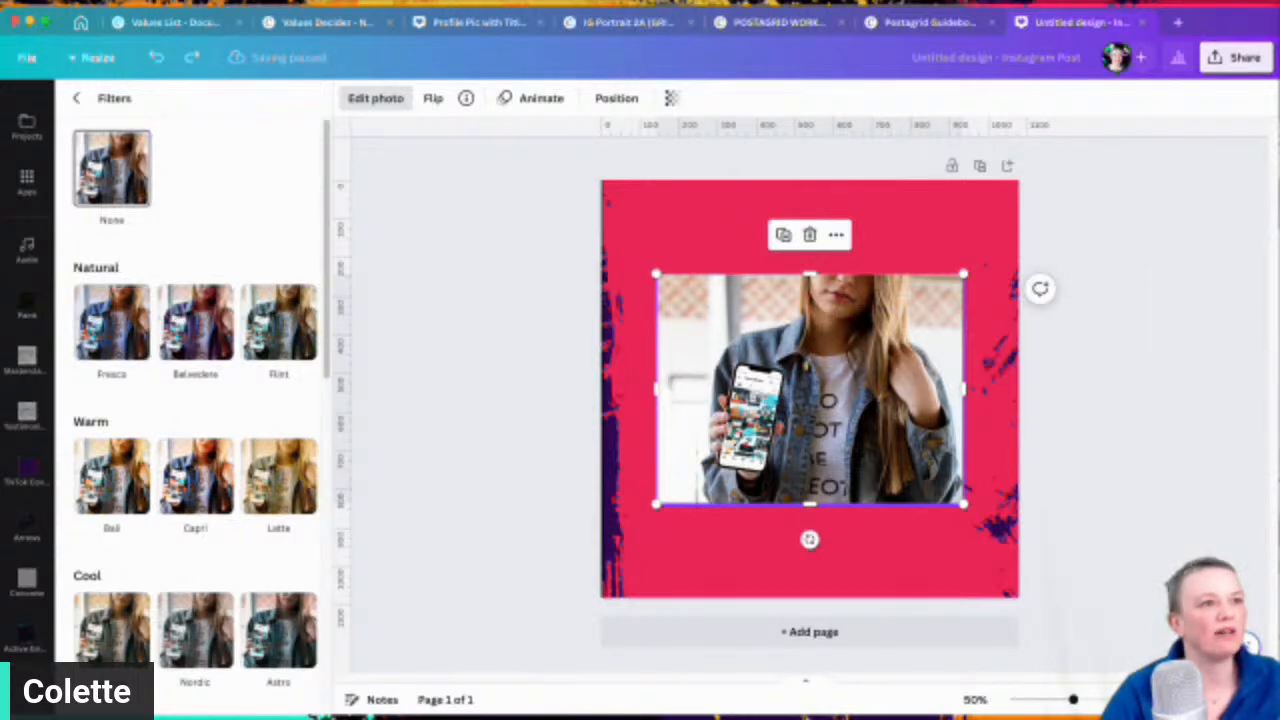
{"action": "left_click", "coordinate": [111, 321]}
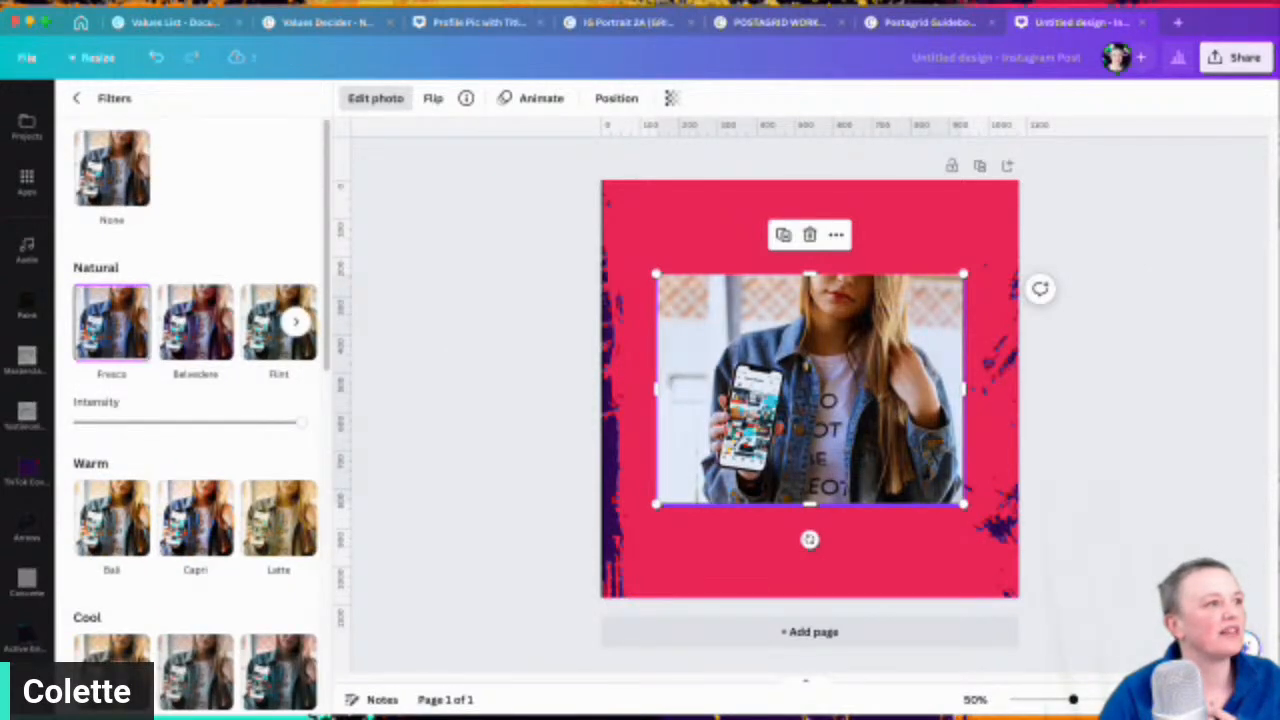
{"action": "left_click", "coordinate": [205, 324]}
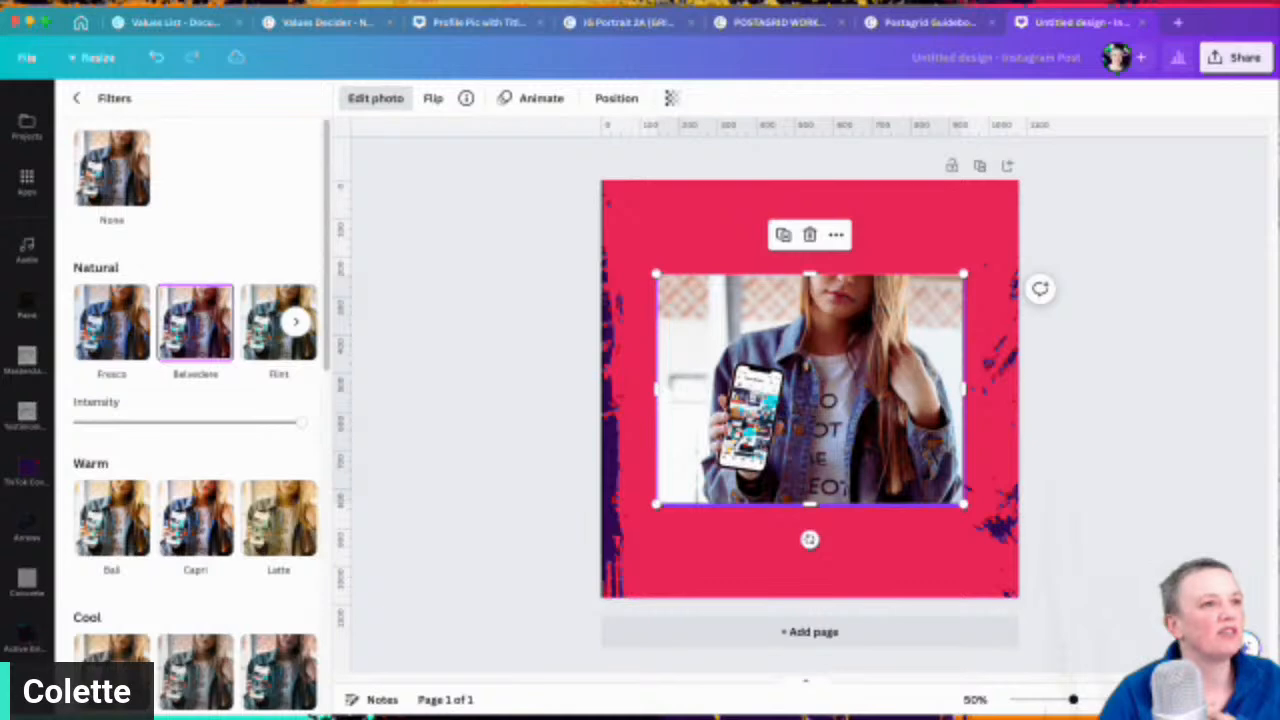
{"action": "scroll", "coordinate": [278, 400], "scroll_direction": "down", "scroll_amount": 6}
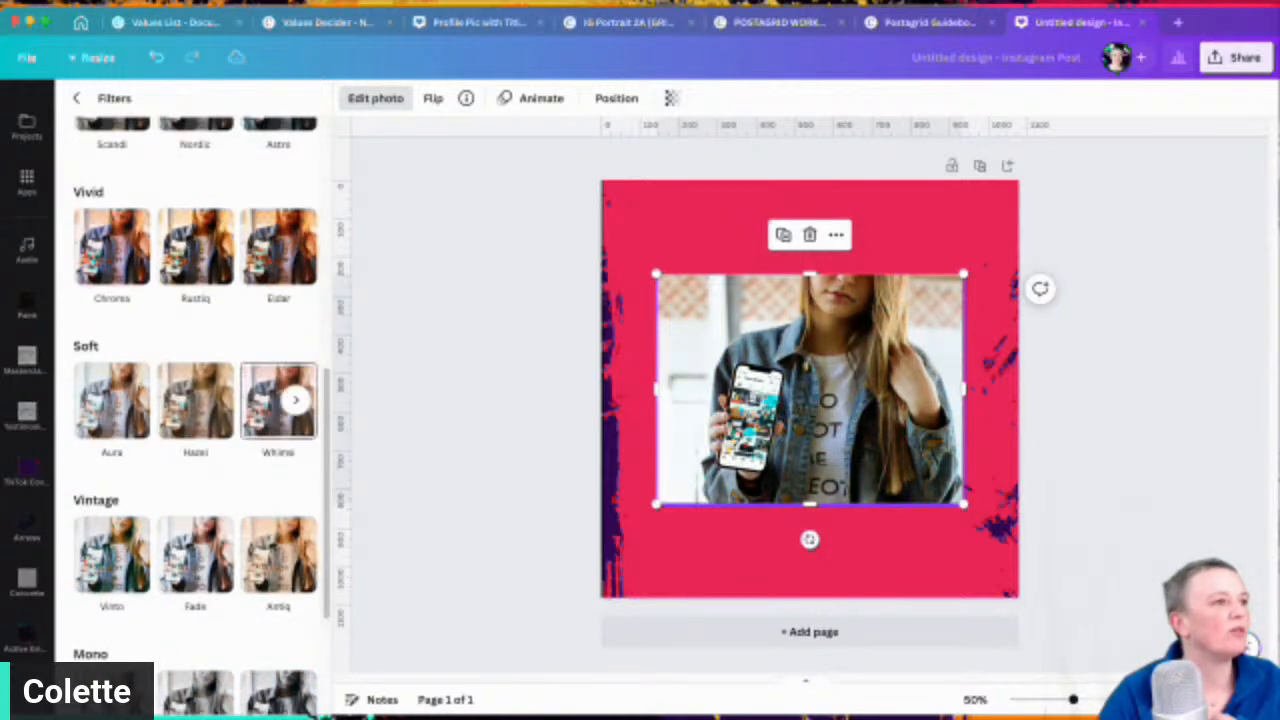
{"action": "left_click", "coordinate": [278, 400]}
{"action": "scroll", "coordinate": [285, 470], "scroll_direction": "down", "scroll_amount": 3}
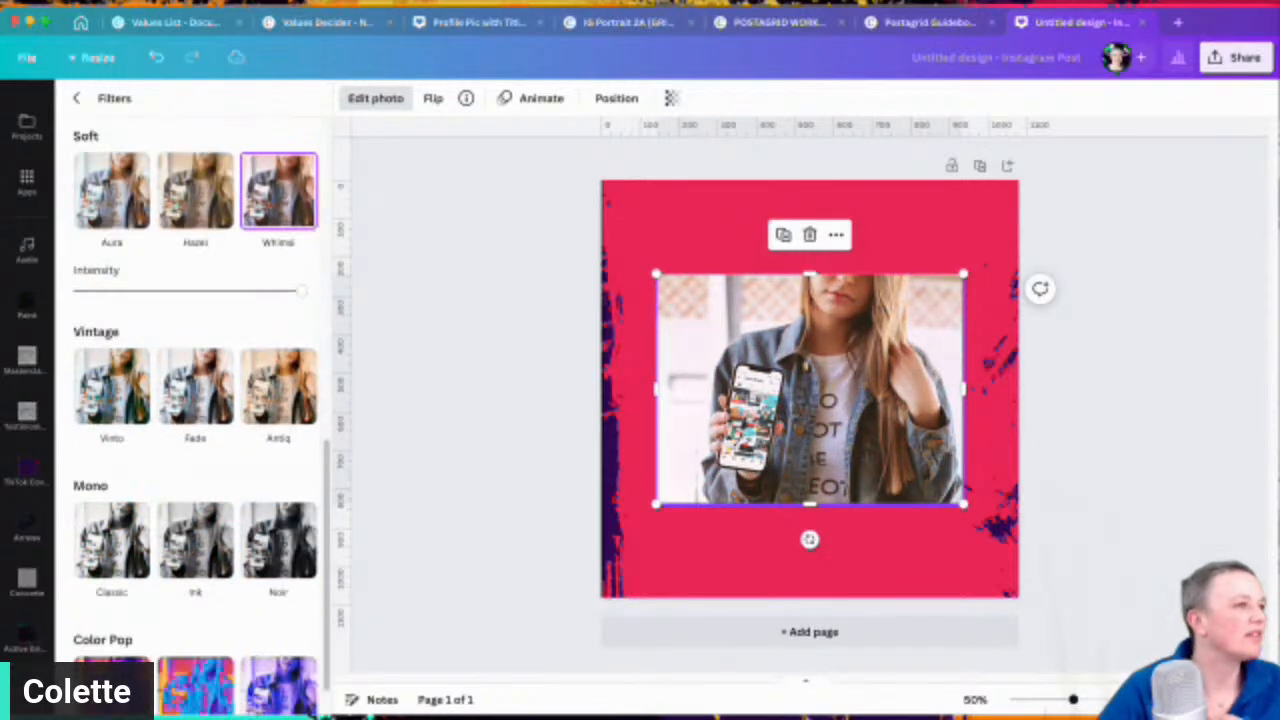
{"action": "scroll", "coordinate": [285, 500], "scroll_direction": "down", "scroll_amount": 1}
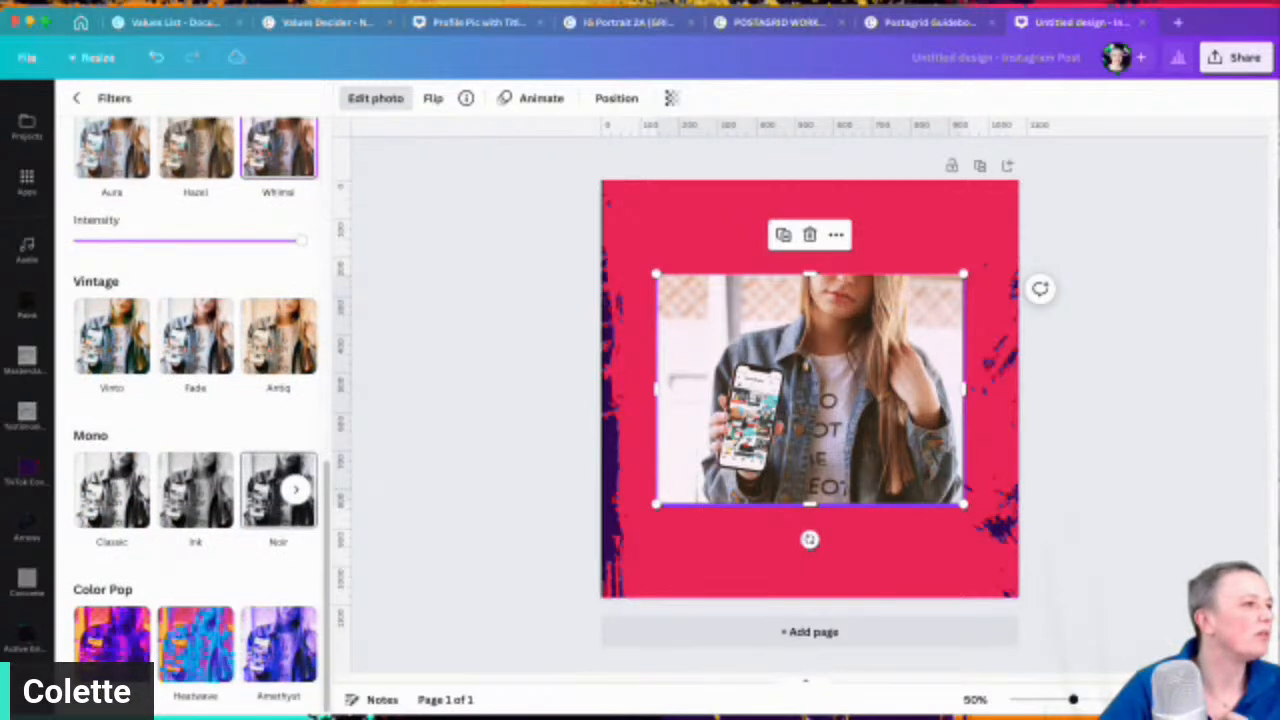
{"action": "left_click", "coordinate": [111, 632]}
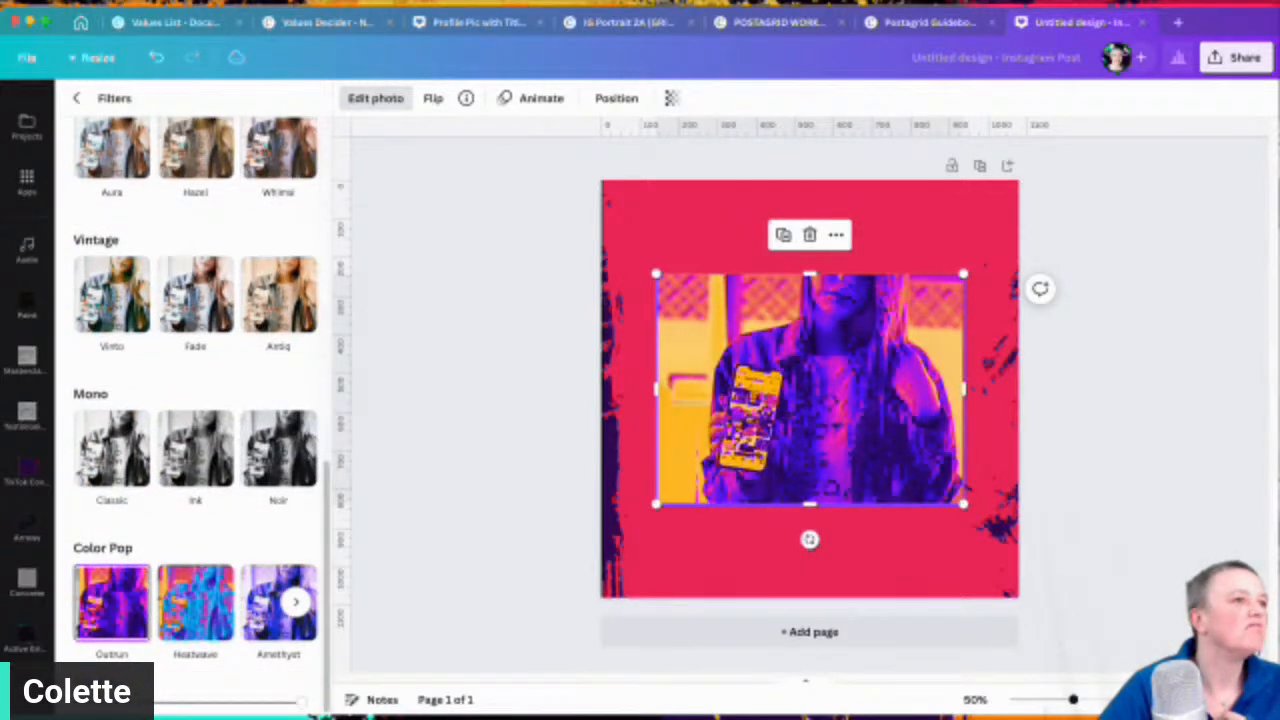
Step: Apply the Poster filter from the Color Pop group to the photo and lower its intensity to a little under half
{"action": "left_click", "coordinate": [295, 601]}
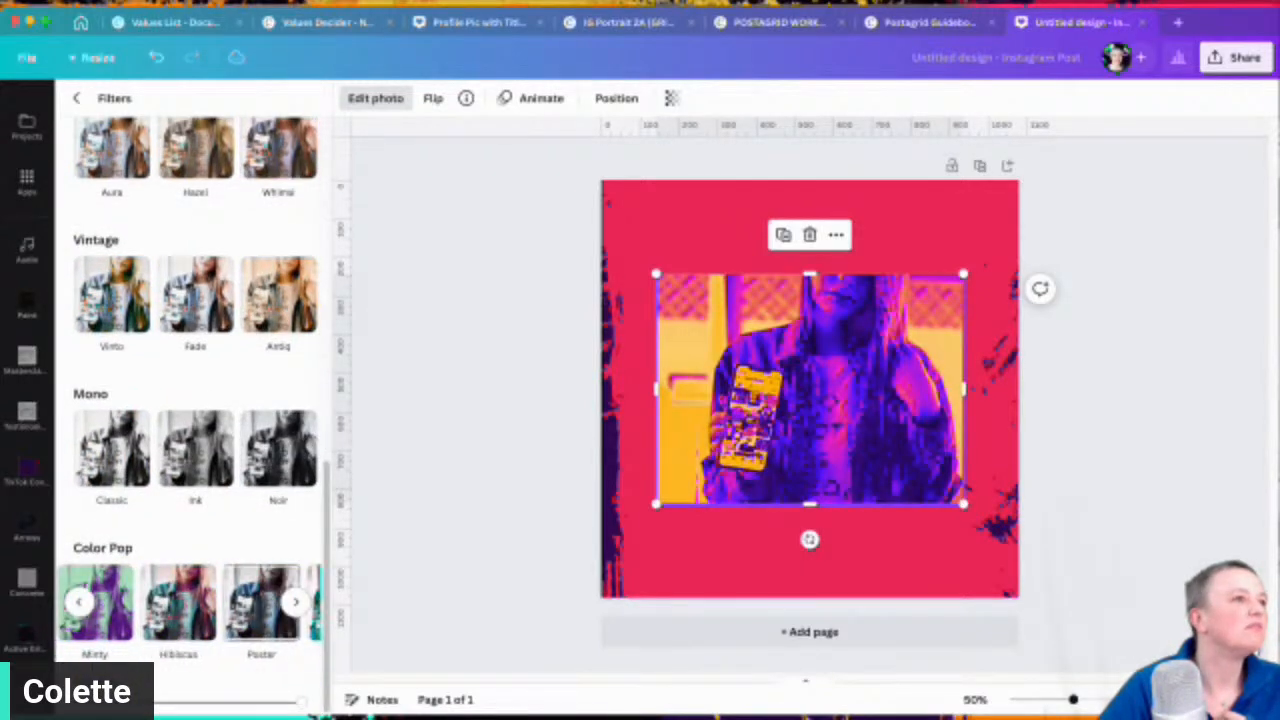
{"action": "left_click", "coordinate": [261, 602]}
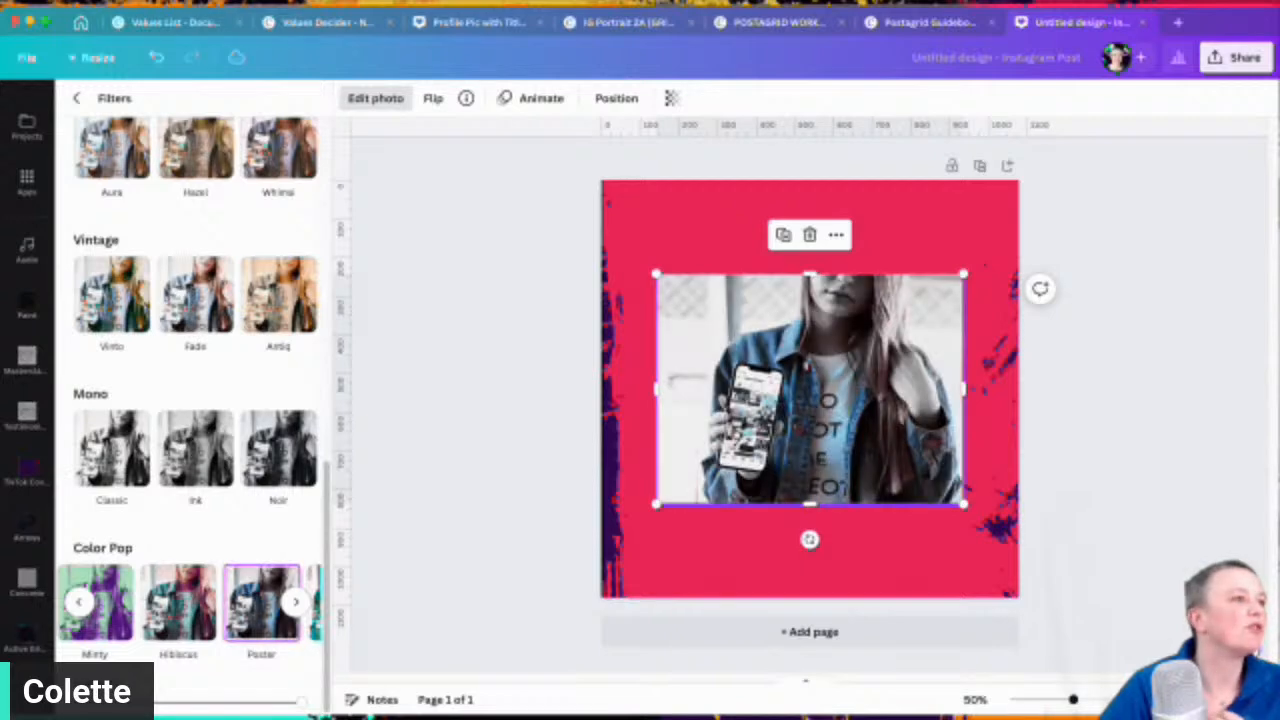
{"action": "left_click", "coordinate": [295, 601]}
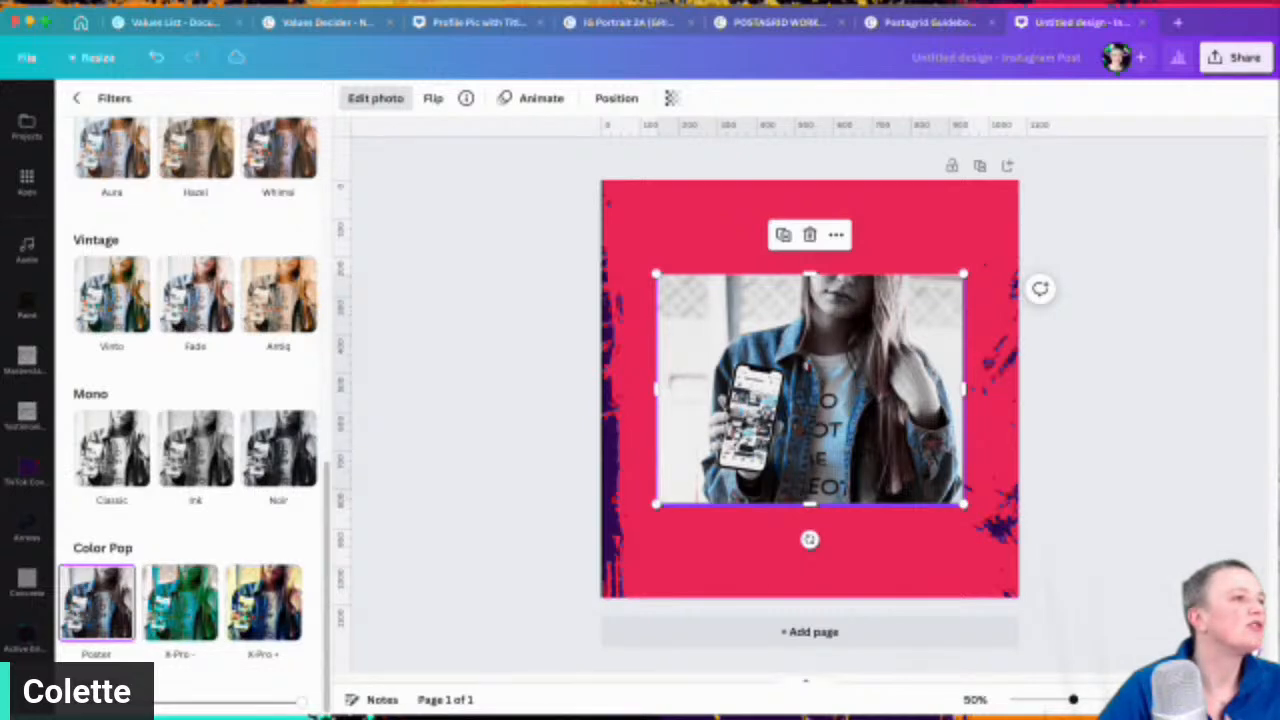
{"action": "left_click_drag", "start_coordinate": [260, 702], "coordinate": [165, 702]}
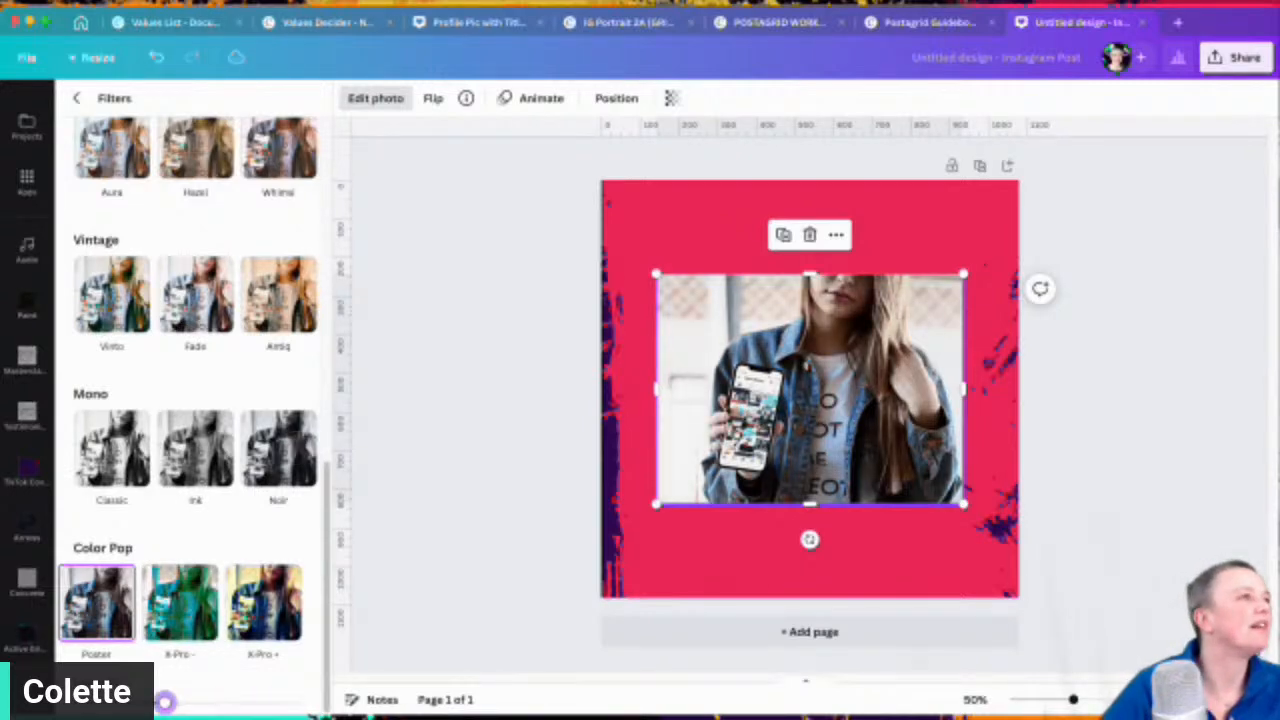
{"action": "left_click", "coordinate": [76, 98]}
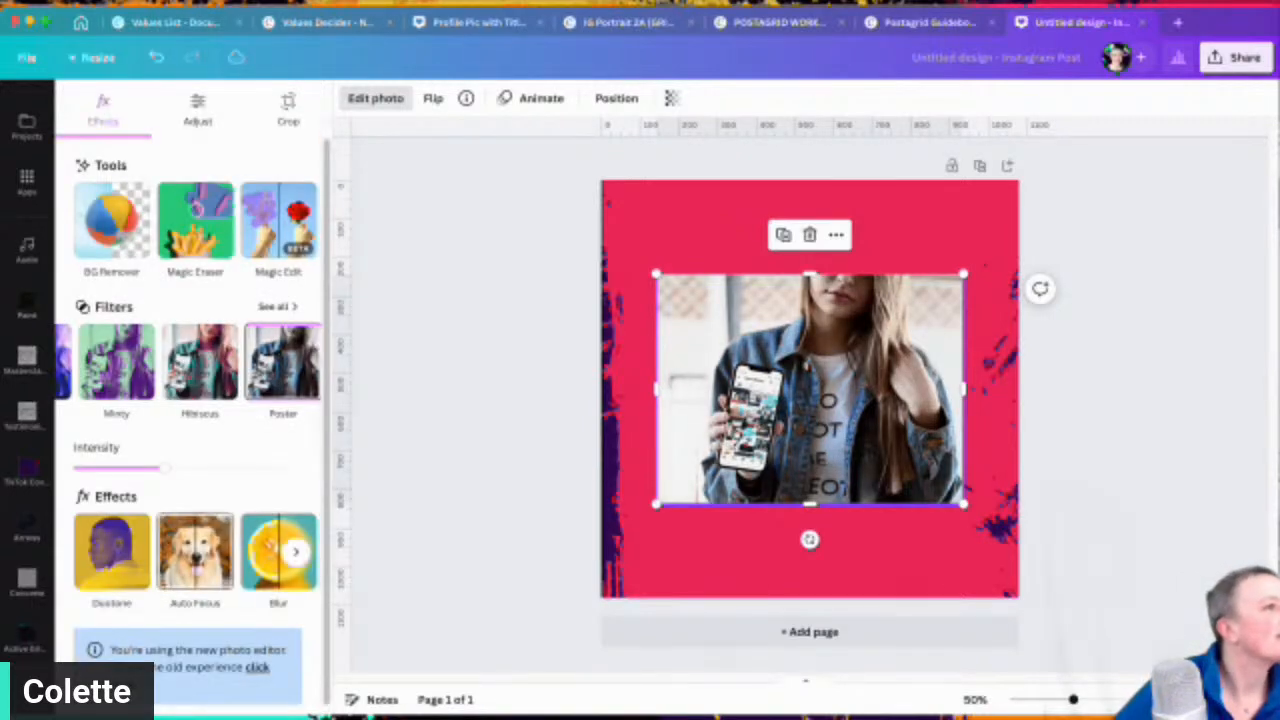
Step: Add Auto Focus to the photo, compare weaker and stronger blur, and settle on blur intensity 21 and focus position 16.6
{"action": "scroll", "coordinate": [285, 550], "scroll_direction": "down", "scroll_amount": 1}
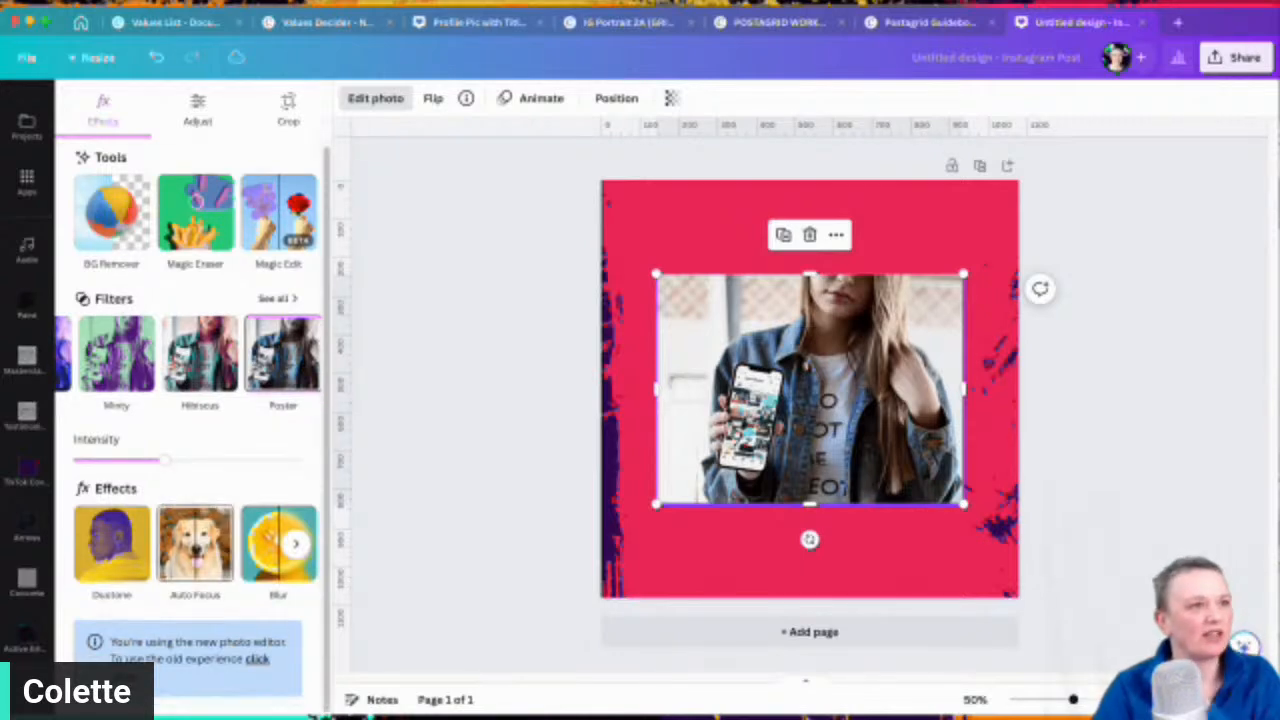
{"action": "left_click", "coordinate": [195, 543]}
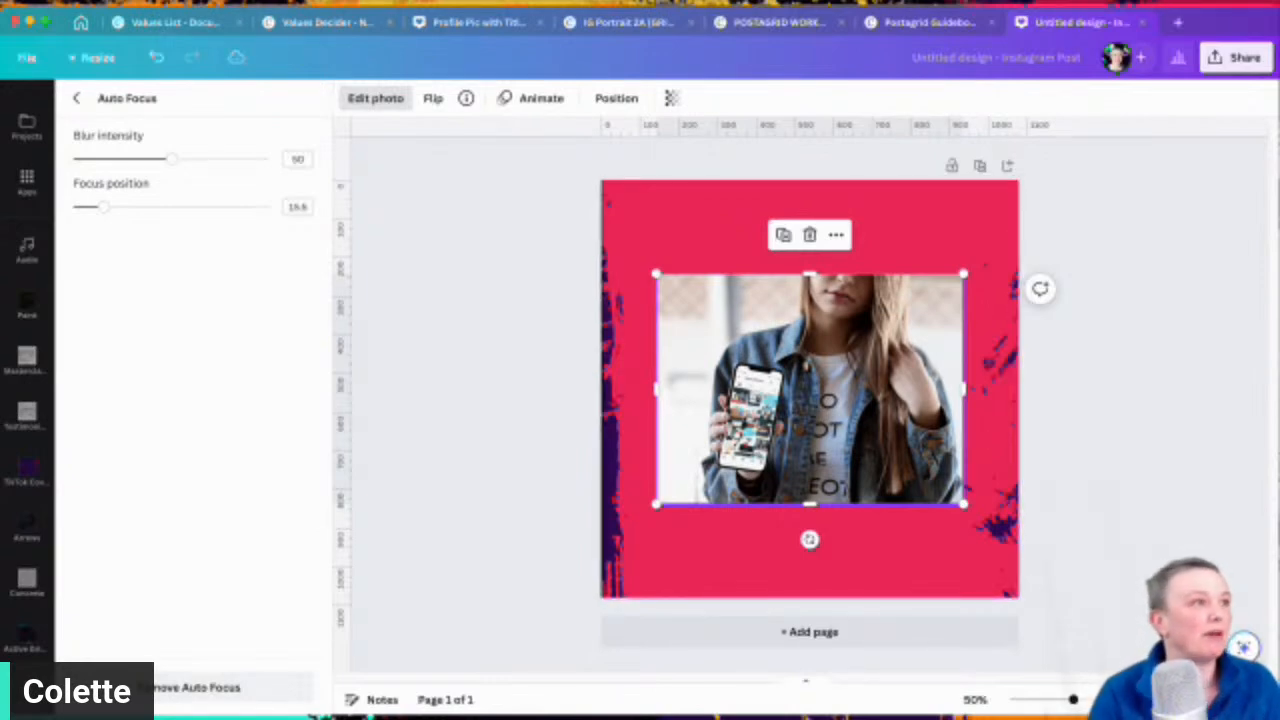
{"action": "left_click_drag", "start_coordinate": [172, 159], "coordinate": [133, 159]}
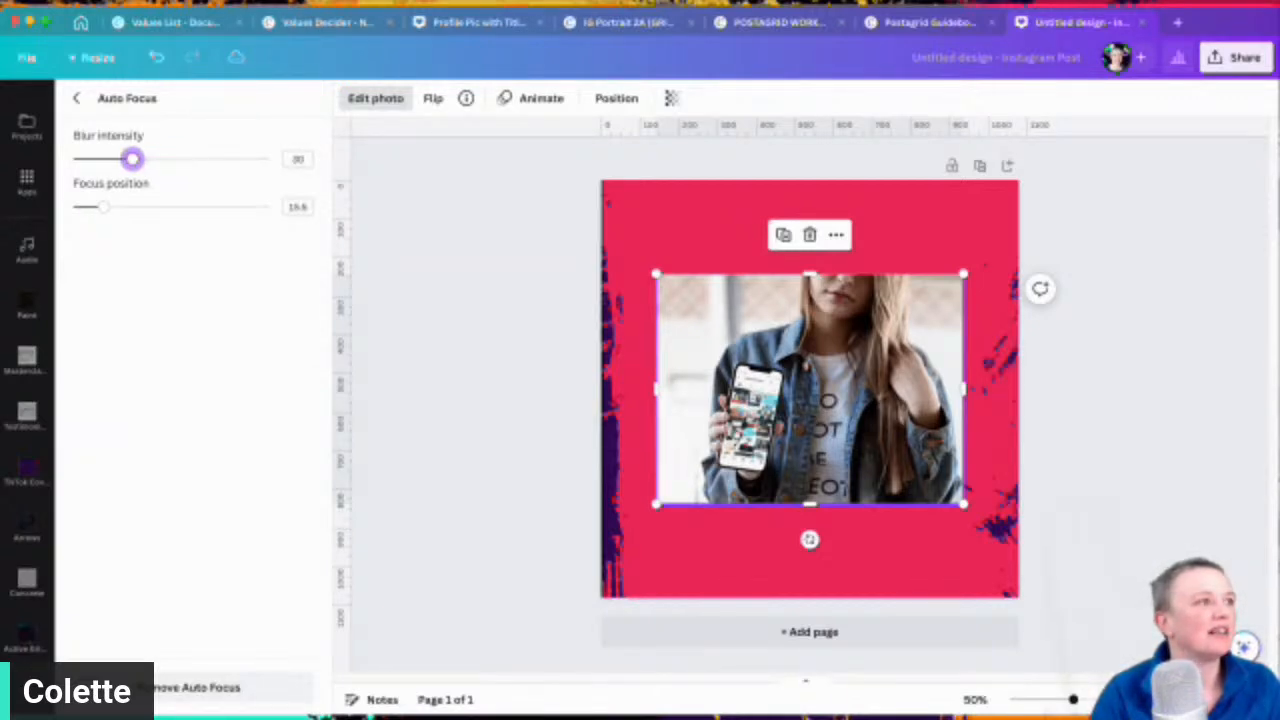
{"action": "mouse_move", "coordinate": [103, 207]}
{"action": "left_mouse_down"}
{"action": "mouse_move", "coordinate": [134, 207]}
{"action": "mouse_move", "coordinate": [89, 207]}
{"action": "mouse_move", "coordinate": [264, 207]}
{"action": "mouse_move", "coordinate": [80, 207]}
{"action": "mouse_move", "coordinate": [106, 207]}
{"action": "left_mouse_up"}
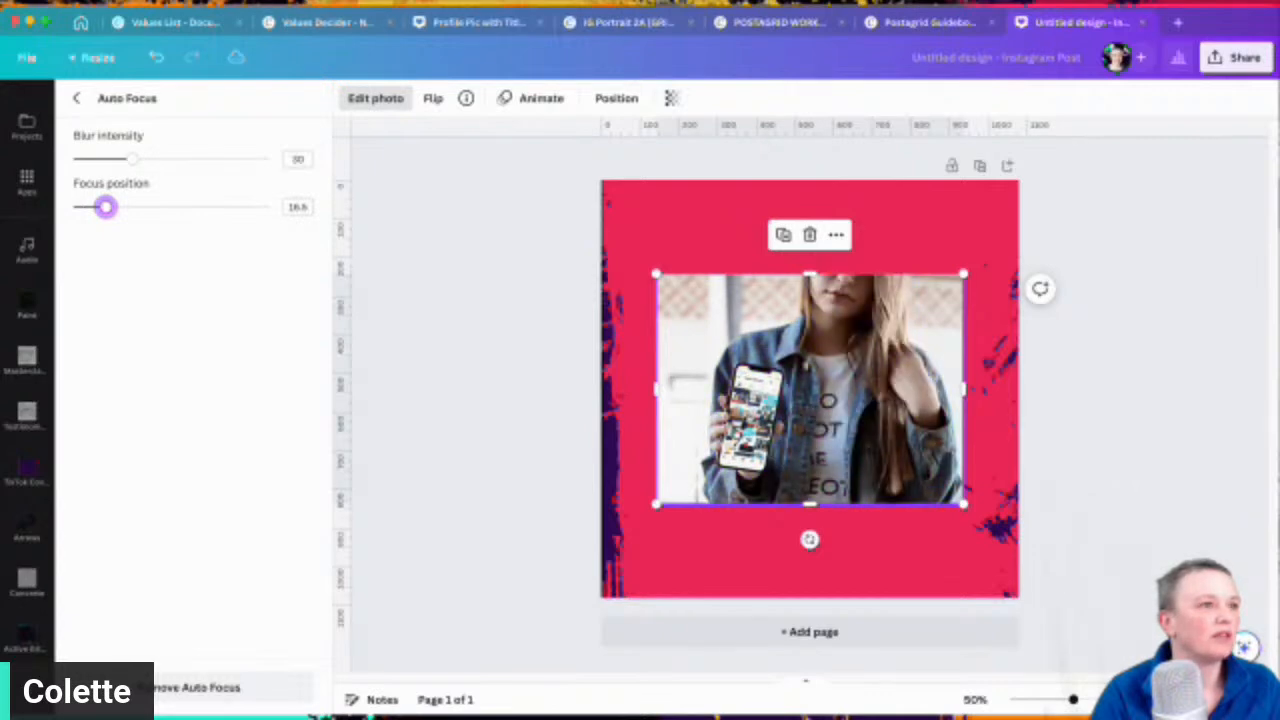
{"action": "left_click_drag", "start_coordinate": [127, 159], "coordinate": [221, 159]}
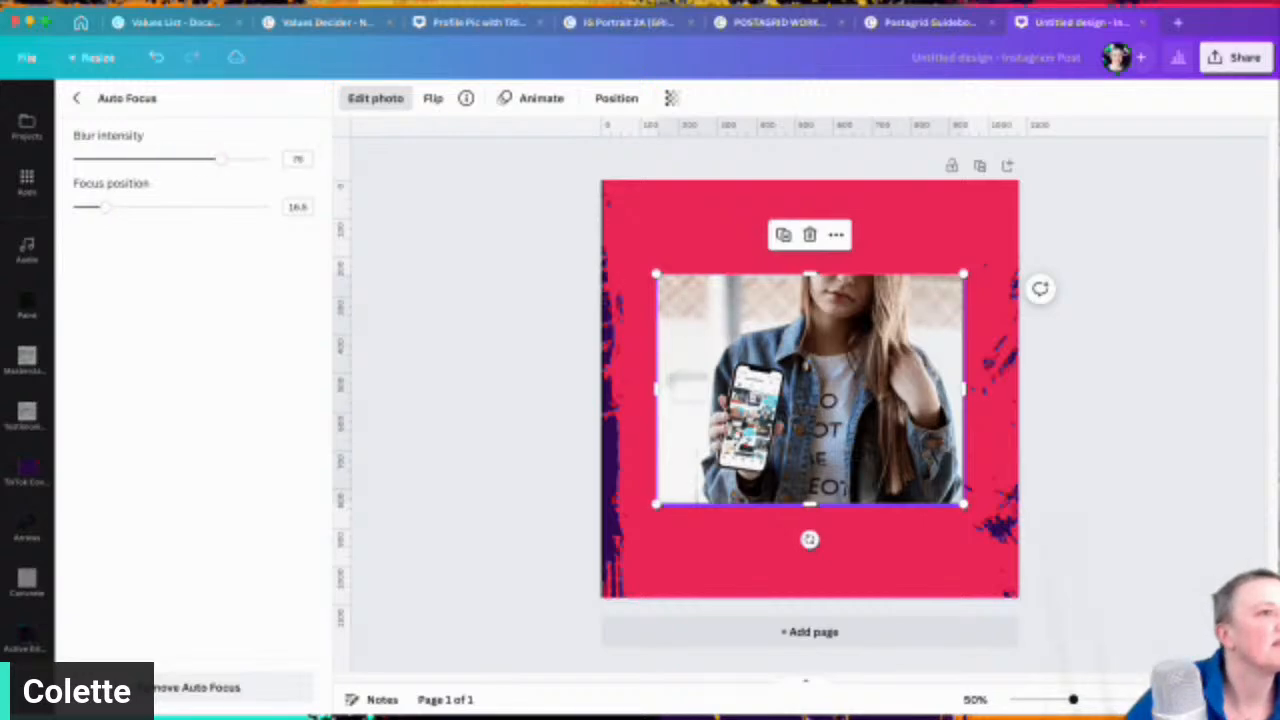
{"action": "left_click_drag", "start_coordinate": [221, 159], "coordinate": [115, 159]}
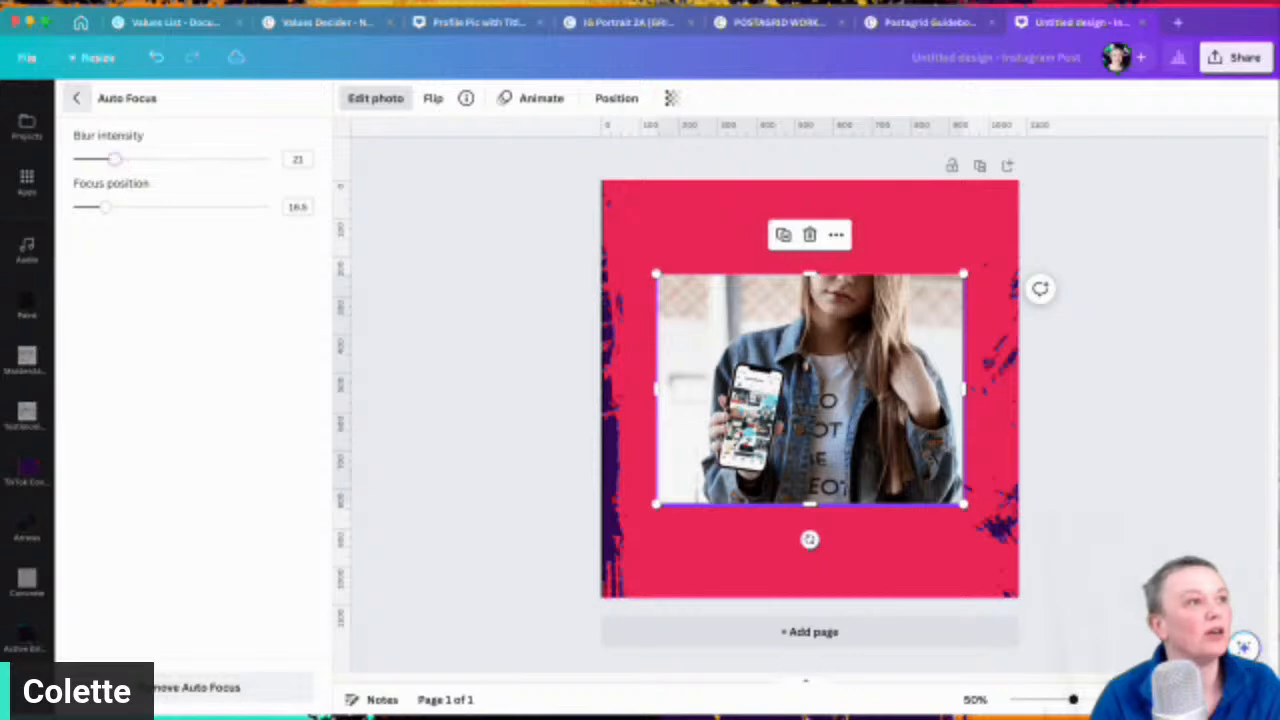
{"action": "left_click", "coordinate": [76, 98]}
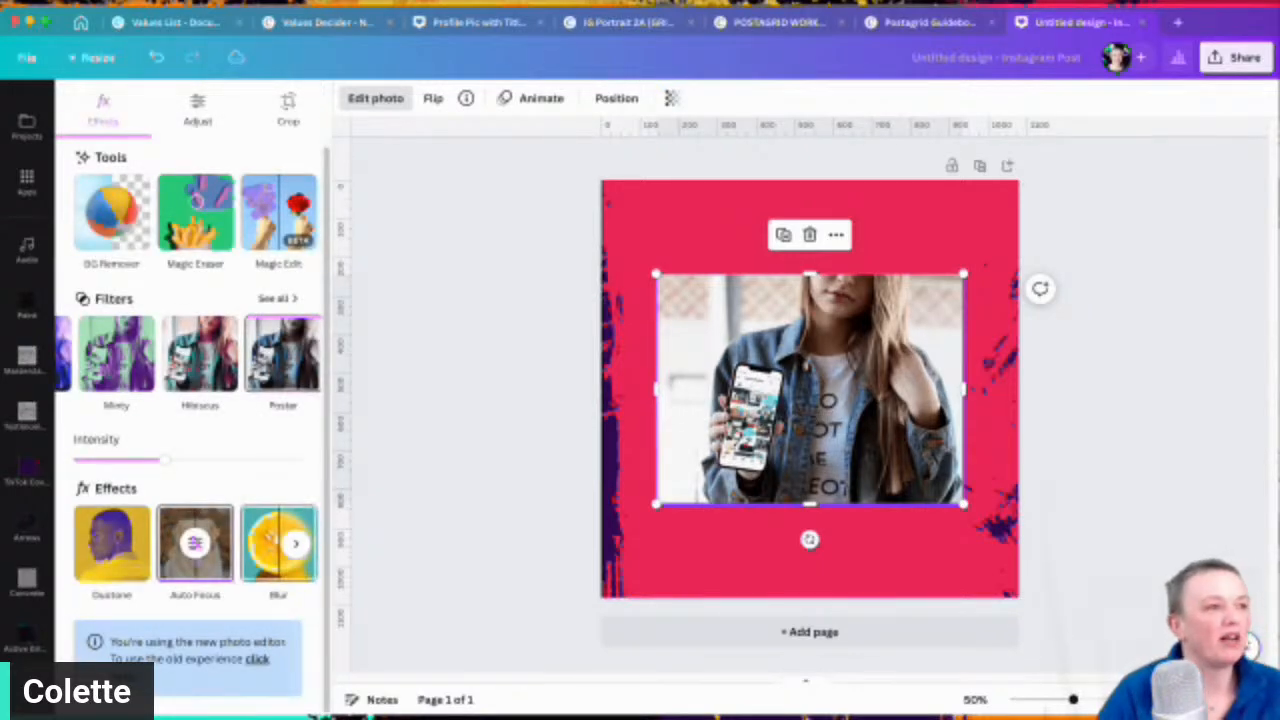
Step: Try the Blur effect on the whole photo and undo it
{"action": "left_click", "coordinate": [278, 543]}
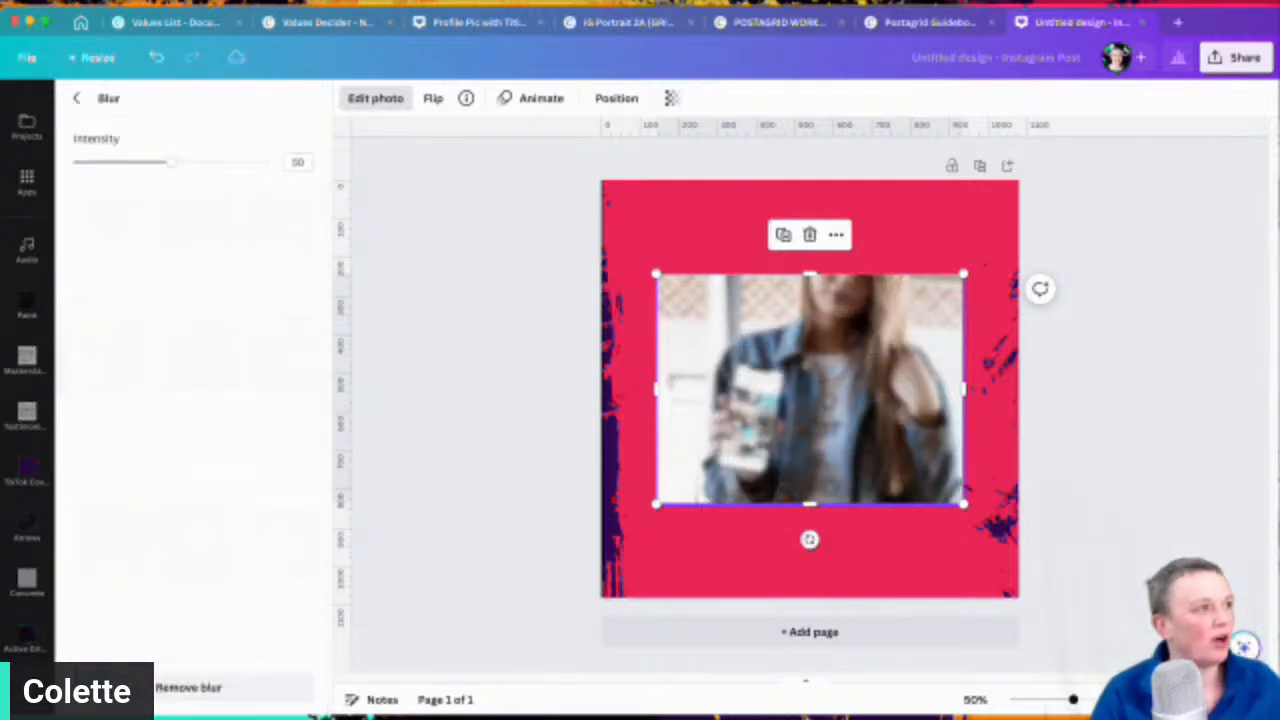
{"action": "key", "text": "ctrl+z"}
{"action": "left_click", "coordinate": [76, 98]}
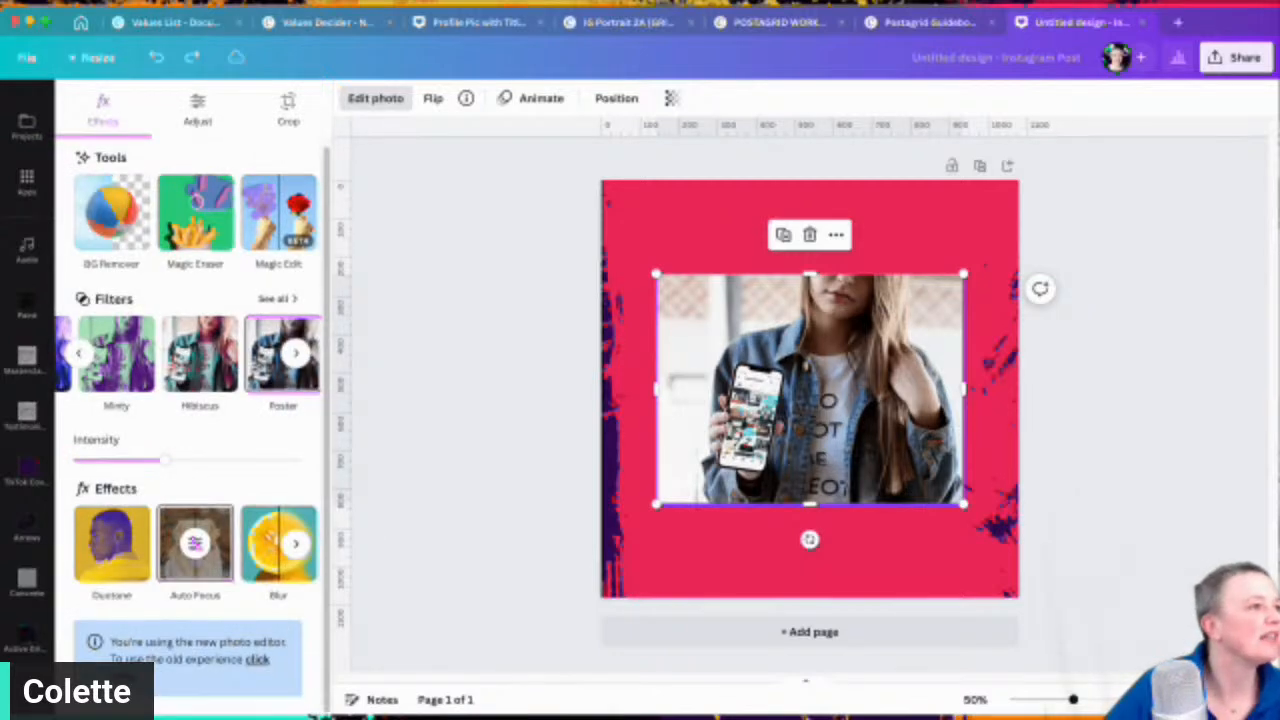
Step: Add a Drop shadow to the mockup photo
{"action": "scroll", "coordinate": [188, 400], "scroll_direction": "down", "scroll_amount": 1}
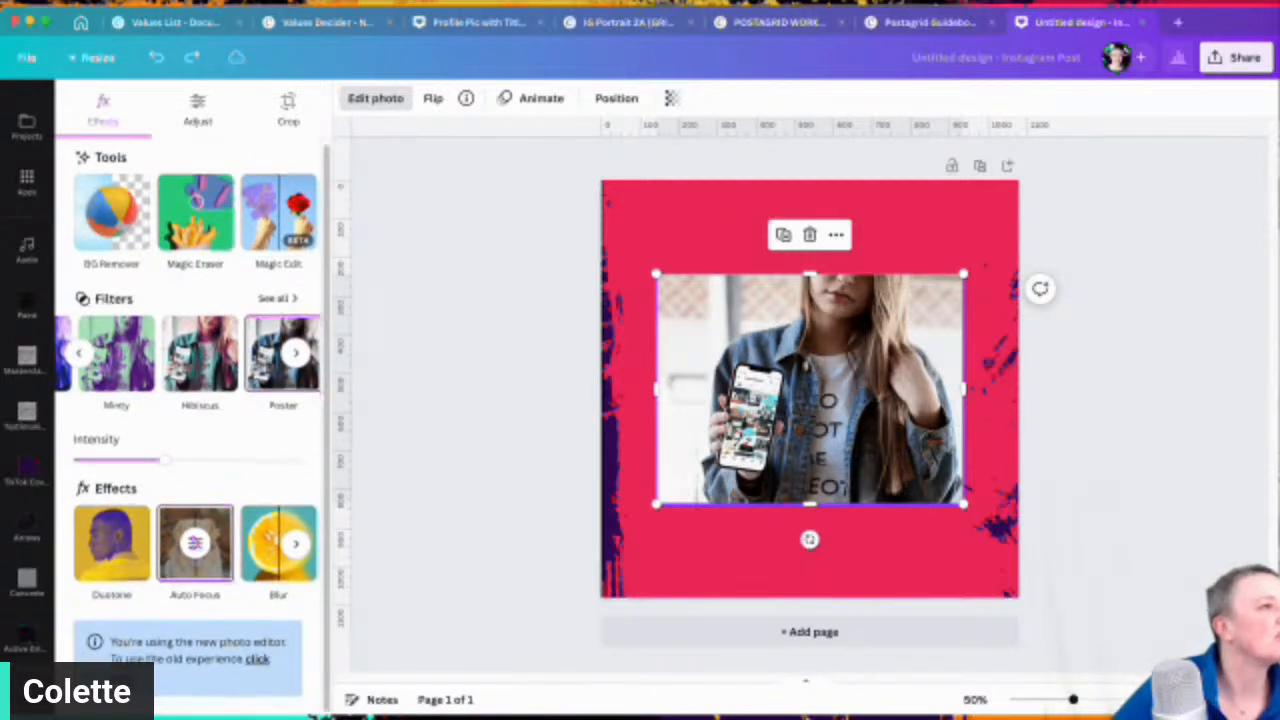
{"action": "scroll", "coordinate": [188, 543], "scroll_direction": "right", "scroll_amount": 1}
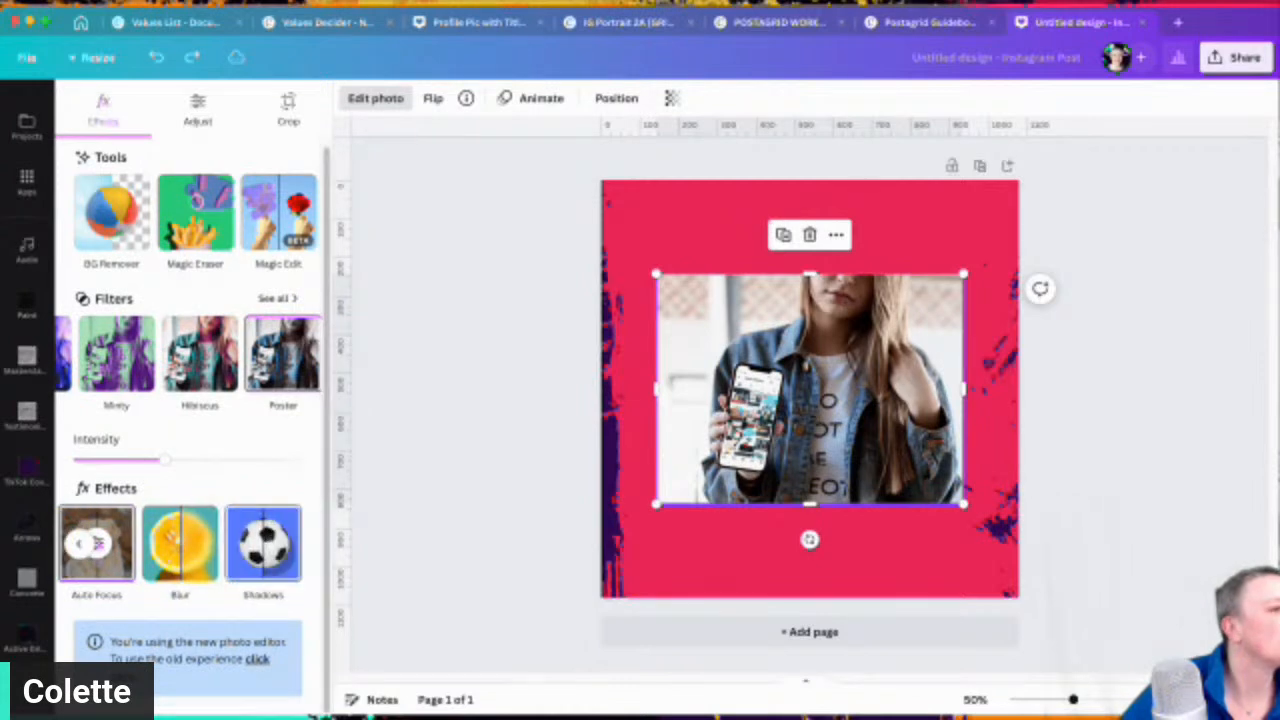
{"action": "left_click", "coordinate": [263, 543]}
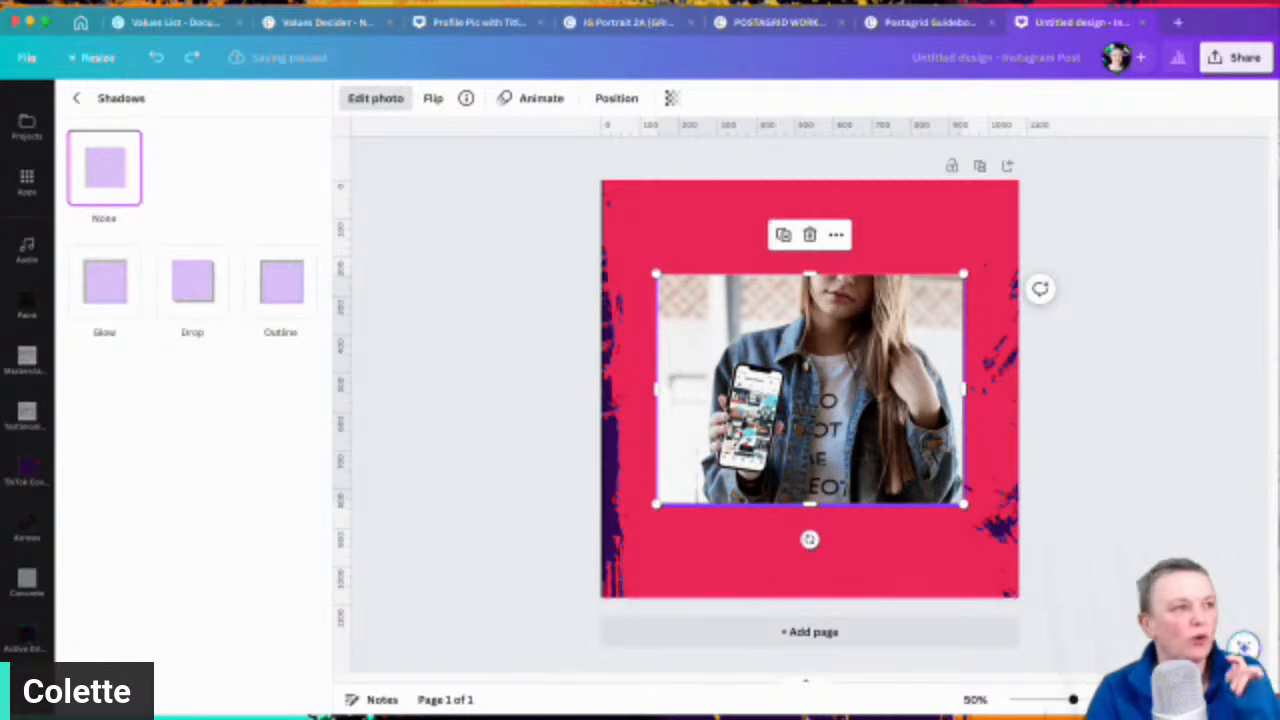
{"action": "left_click", "coordinate": [192, 281]}
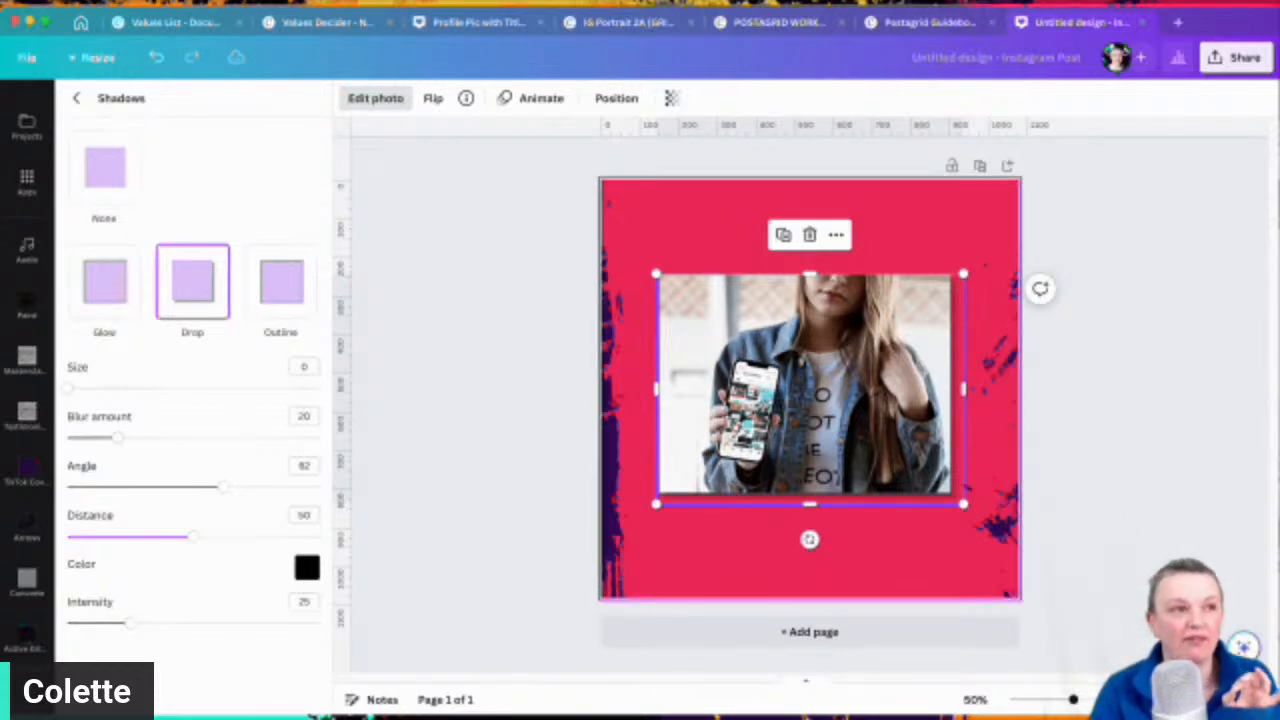
{"action": "key", "text": "Delete"}
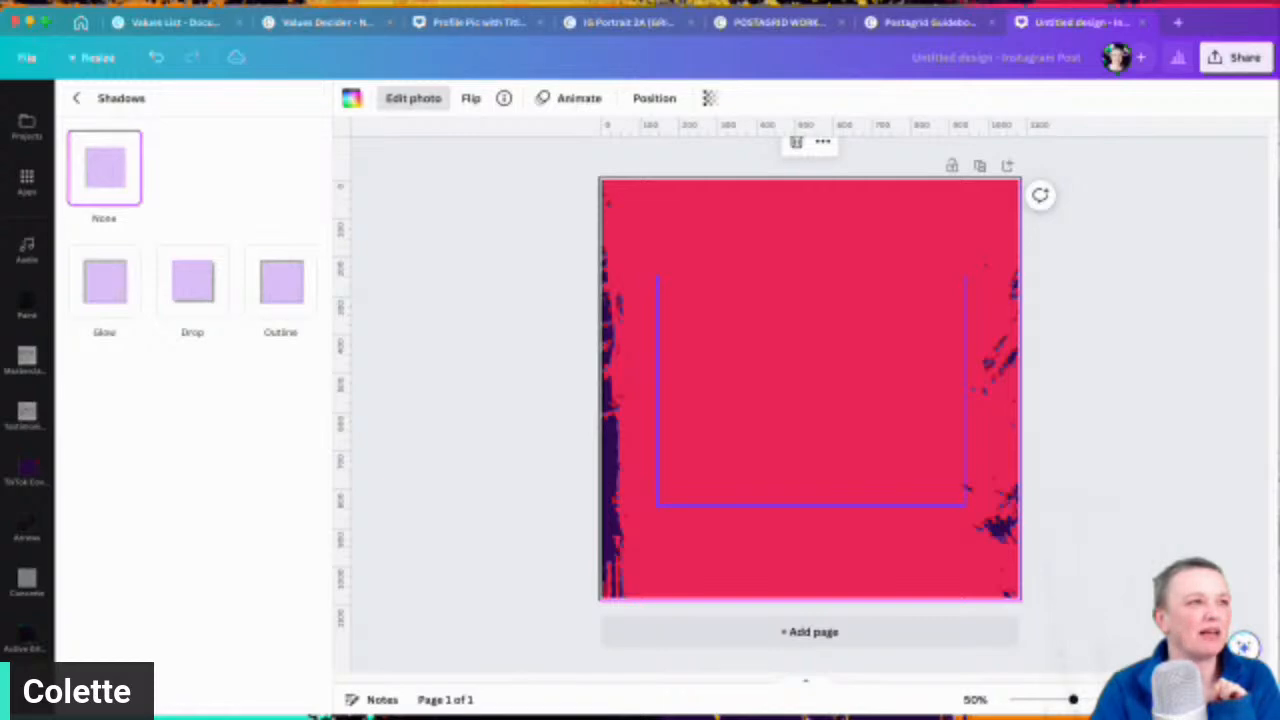
{"action": "left_click", "coordinate": [810, 389]}
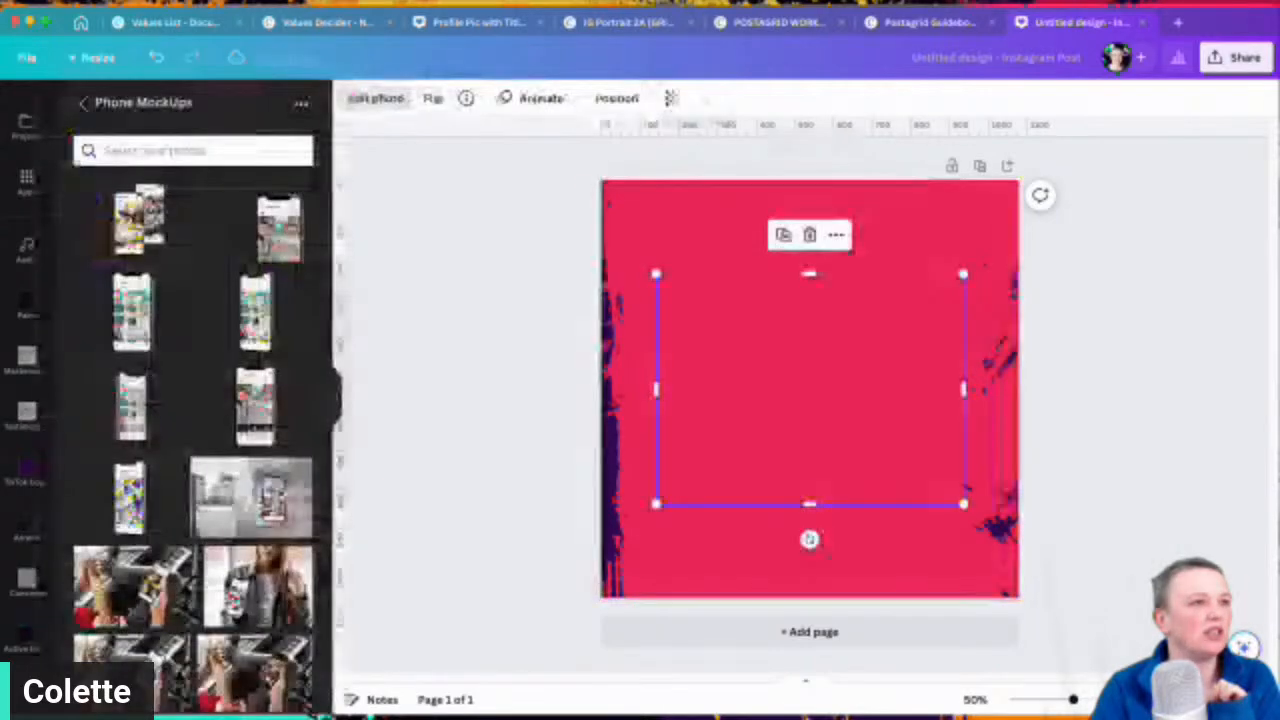
{"action": "left_click", "coordinate": [258, 585]}
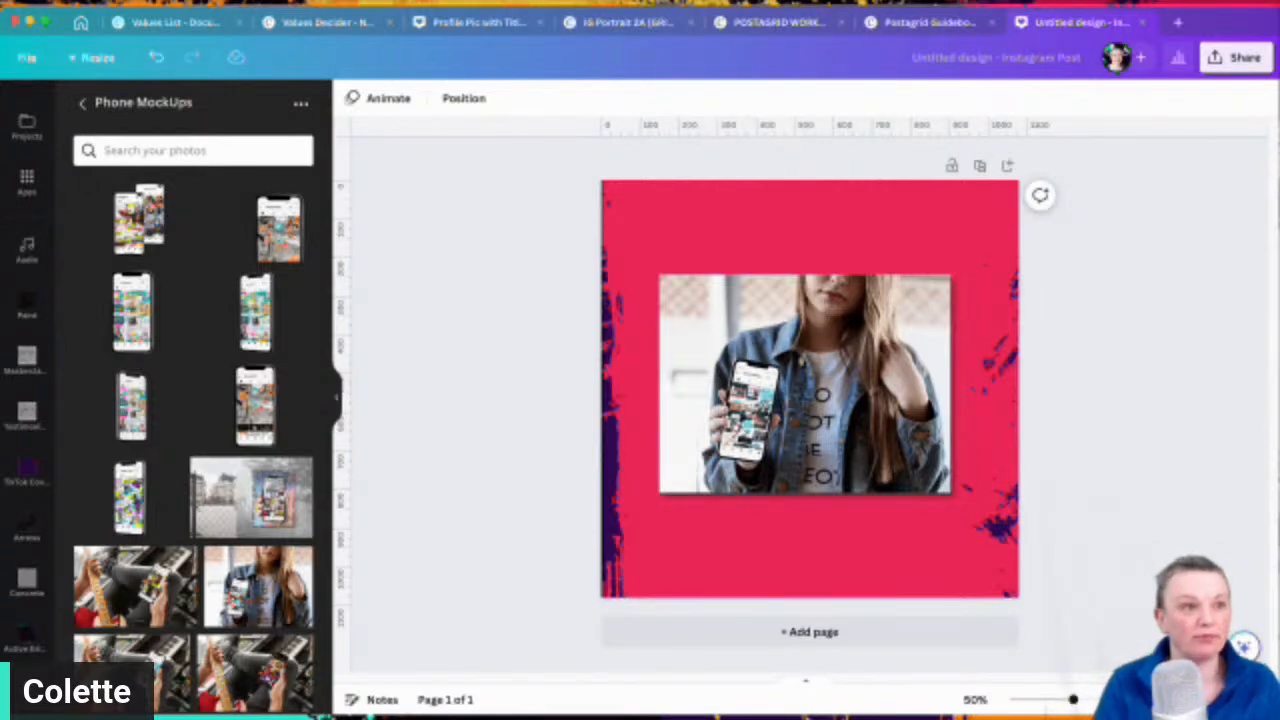
Step: Reopen the photo's Drop shadow settings and set the shadow distance to 63
{"action": "left_click", "coordinate": [809, 389]}
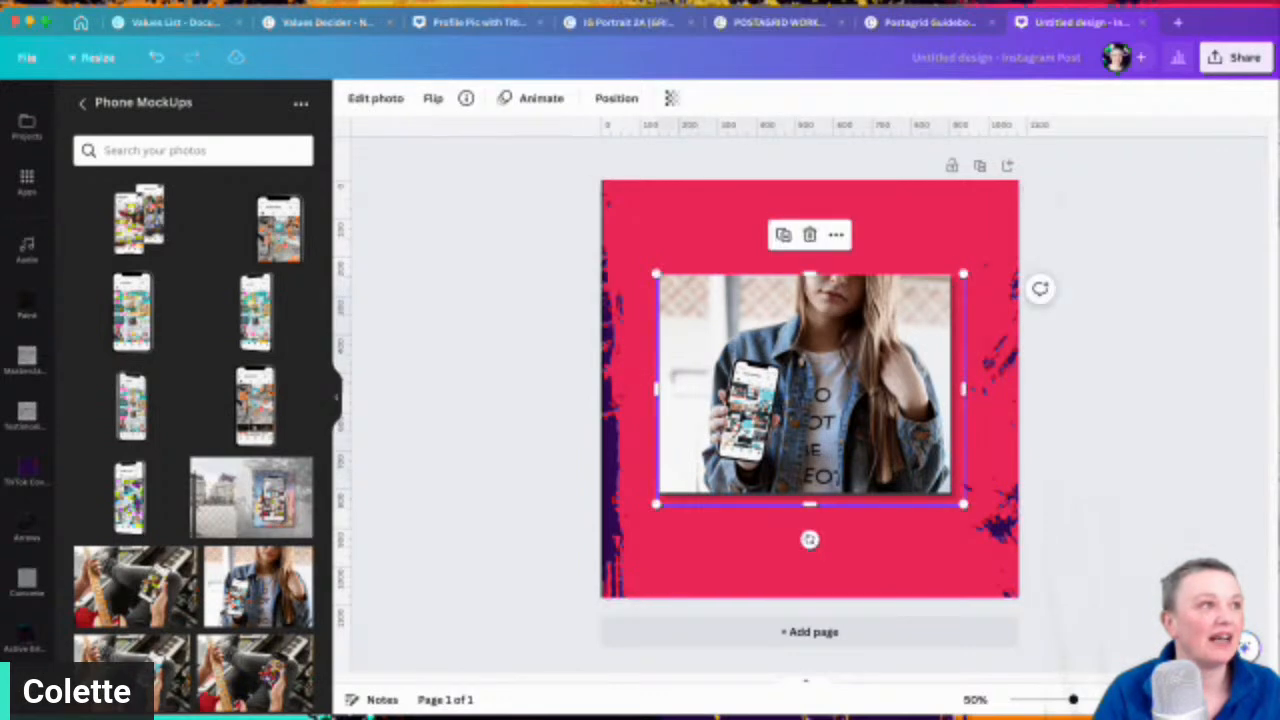
{"action": "left_click", "coordinate": [375, 98]}
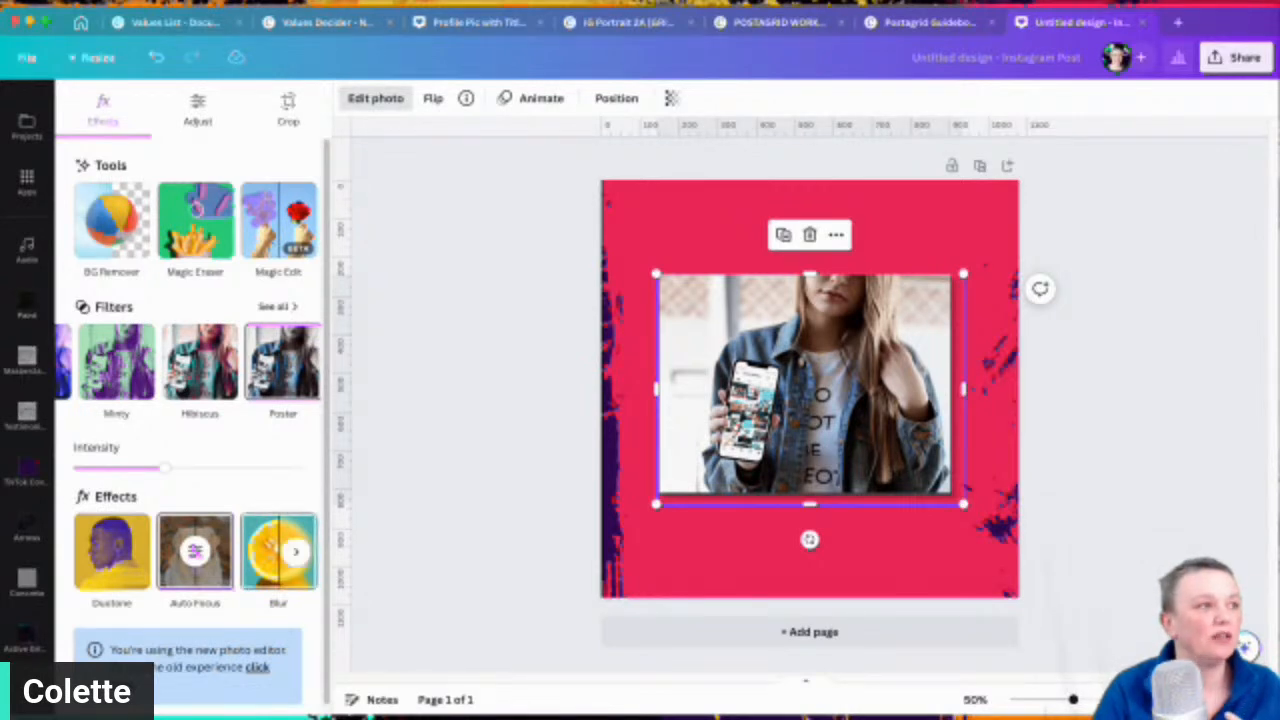
{"action": "left_click", "coordinate": [296, 551]}
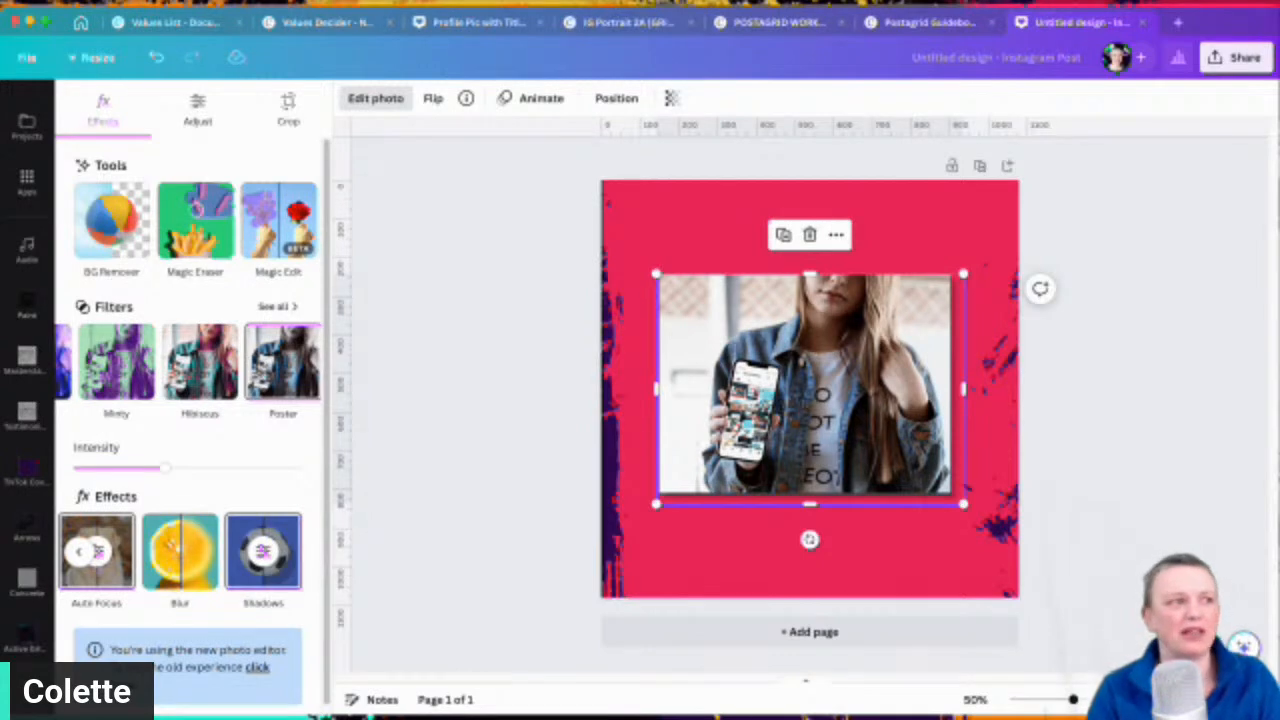
{"action": "left_click", "coordinate": [262, 551]}
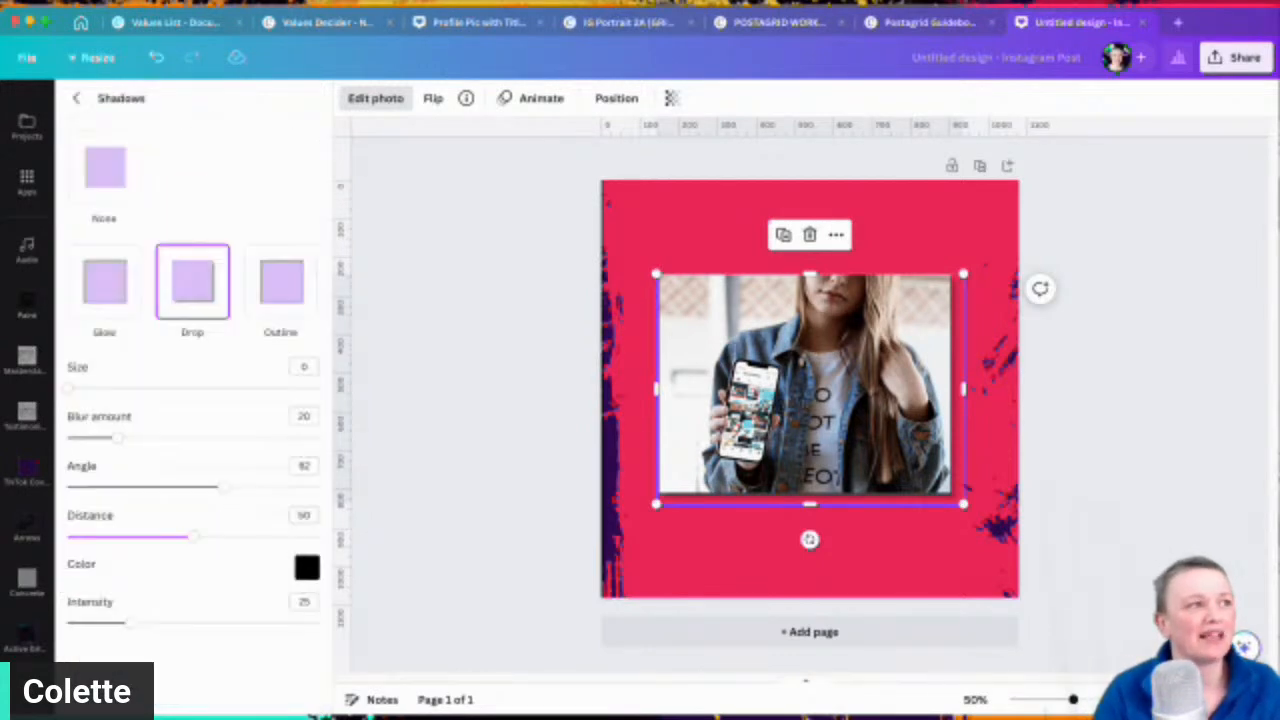
{"action": "left_click_drag", "start_coordinate": [193, 537], "coordinate": [226, 537]}
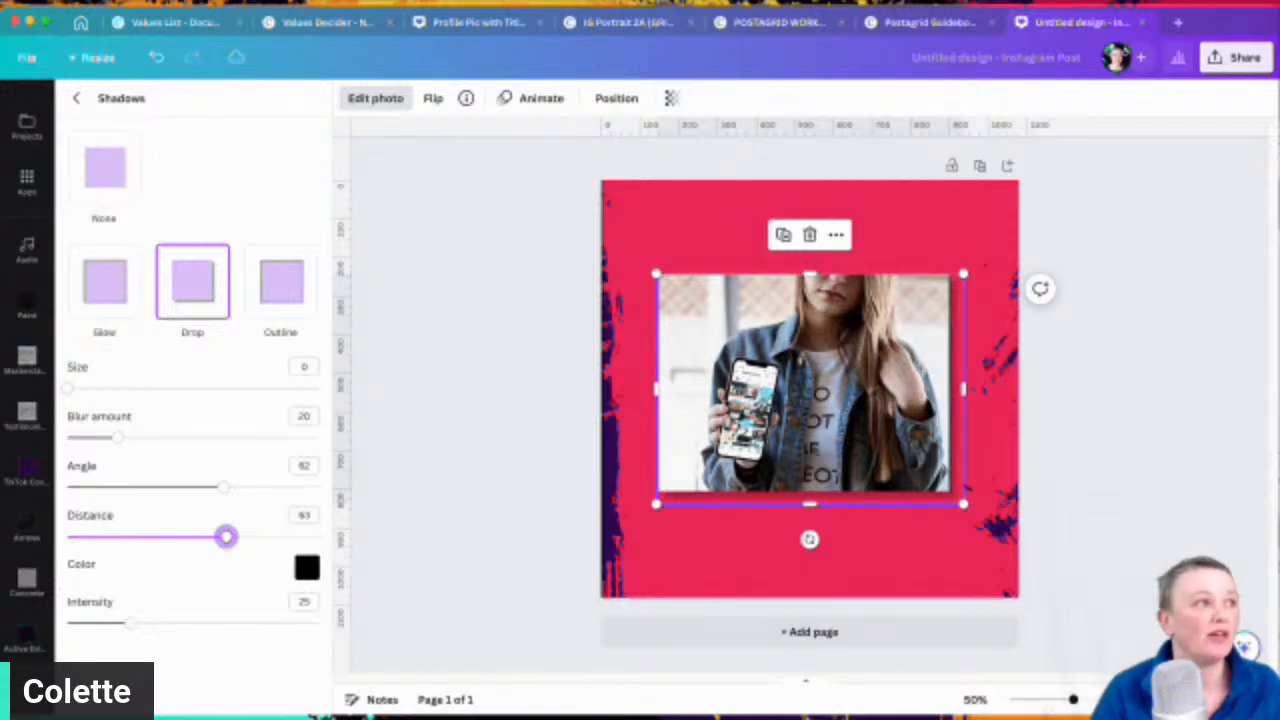
{"action": "left_click", "coordinate": [76, 98]}
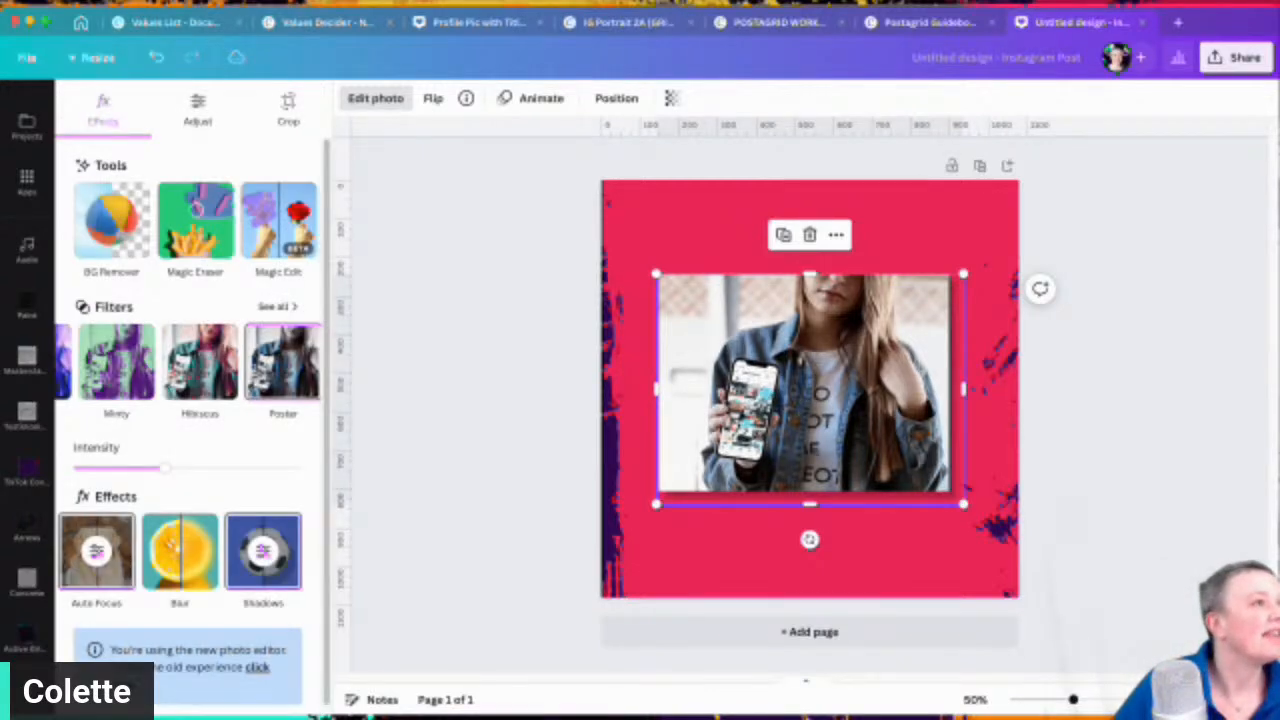
Step: Adjust only the mockup photo's foreground, setting brightness to 22, contrast to 58, highlights to 14 and shadows to -18
{"action": "left_click", "coordinate": [197, 101]}
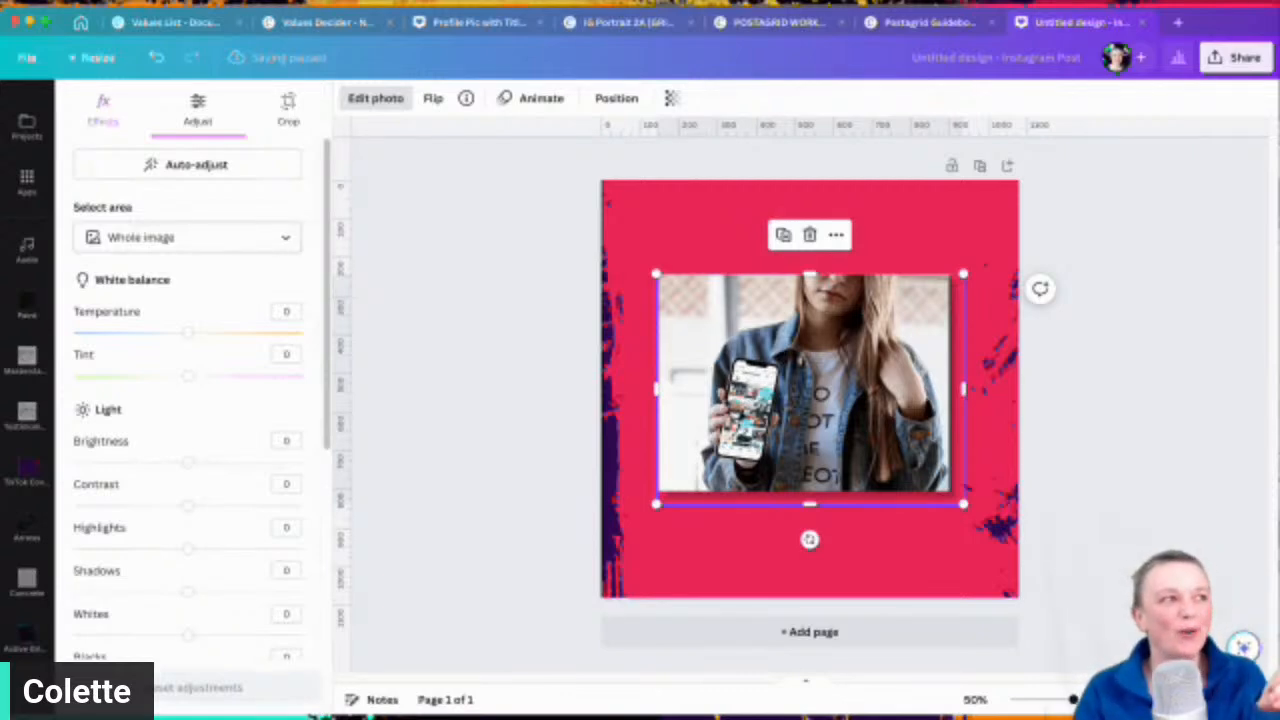
{"action": "left_click", "coordinate": [187, 237]}
{"action": "left_click", "coordinate": [140, 309]}
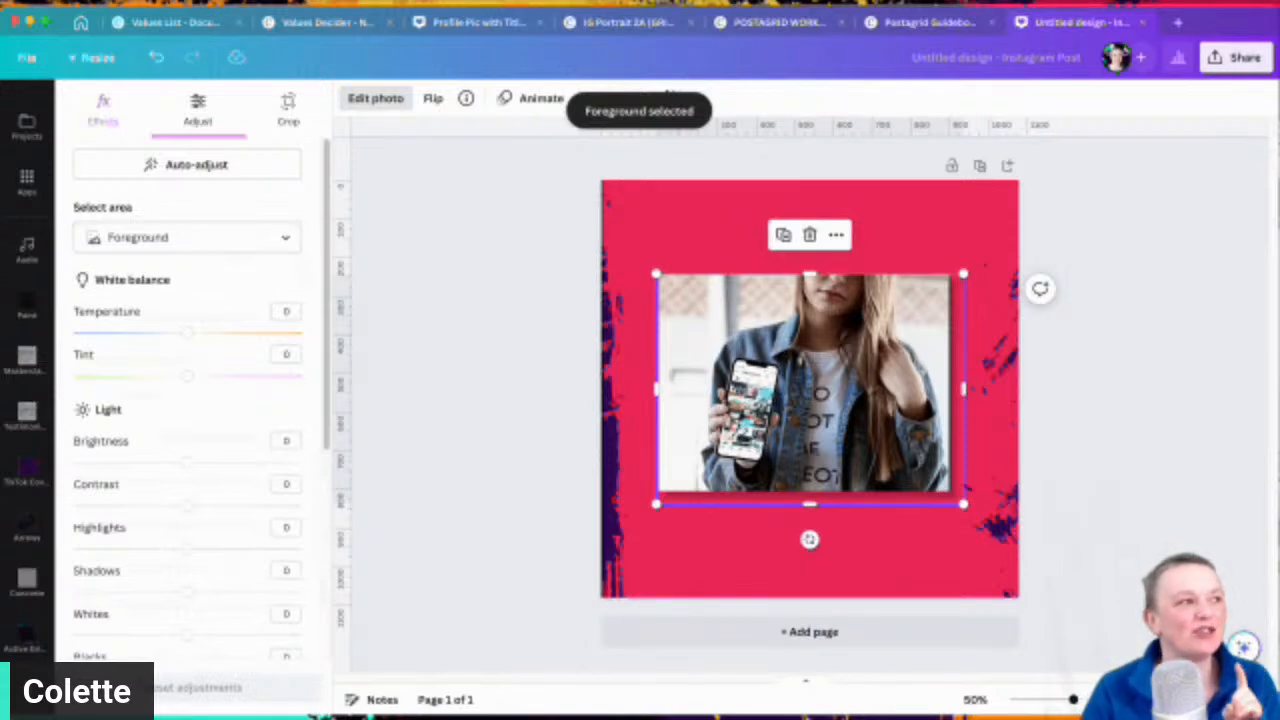
{"action": "mouse_move", "coordinate": [187, 462]}
{"action": "left_mouse_down"}
{"action": "mouse_move", "coordinate": [283, 460]}
{"action": "mouse_move", "coordinate": [71, 462]}
{"action": "mouse_move", "coordinate": [212, 462]}
{"action": "left_mouse_up"}
{"action": "left_click_drag", "start_coordinate": [187, 505], "coordinate": [254, 505]}
{"action": "mouse_move", "coordinate": [187, 548]}
{"action": "left_mouse_down"}
{"action": "mouse_move", "coordinate": [134, 548]}
{"action": "mouse_move", "coordinate": [229, 548]}
{"action": "mouse_move", "coordinate": [197, 548]}
{"action": "left_mouse_up"}
{"action": "mouse_move", "coordinate": [187, 592]}
{"action": "left_mouse_down"}
{"action": "mouse_move", "coordinate": [209, 592]}
{"action": "mouse_move", "coordinate": [167, 592]}
{"action": "left_mouse_up"}
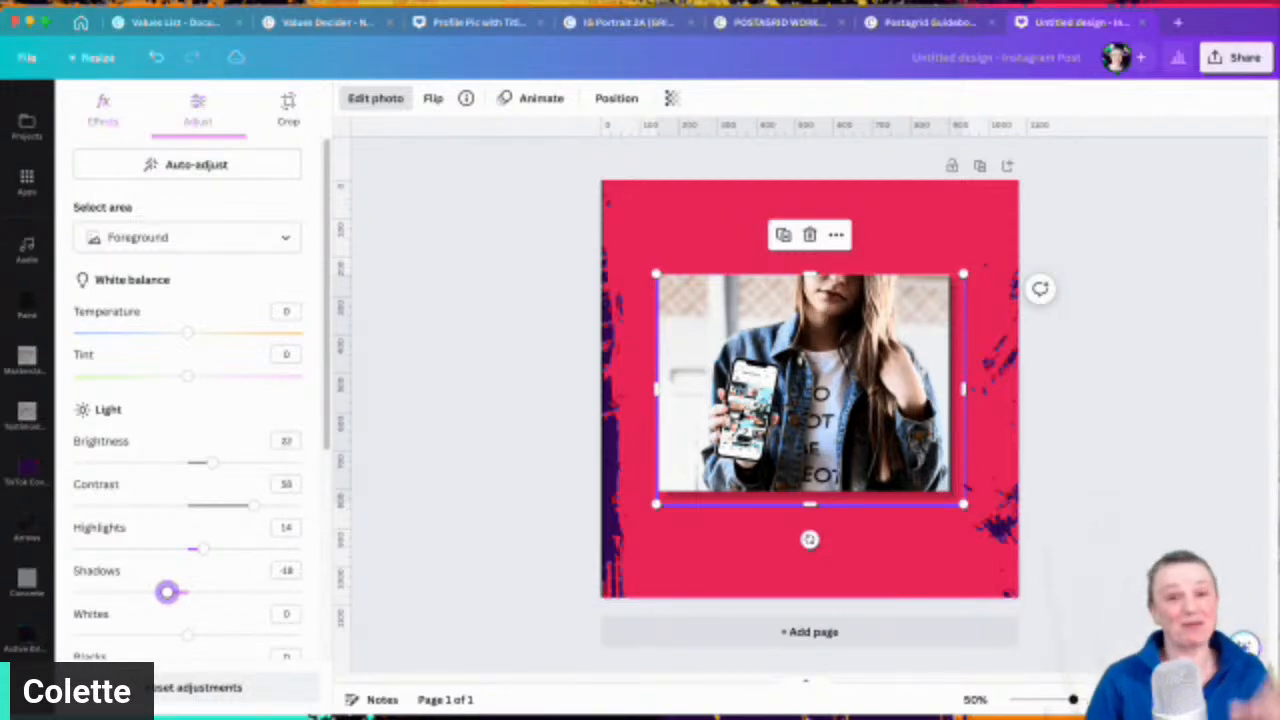
{"action": "scroll", "coordinate": [167, 592], "scroll_direction": "down", "scroll_amount": 2}
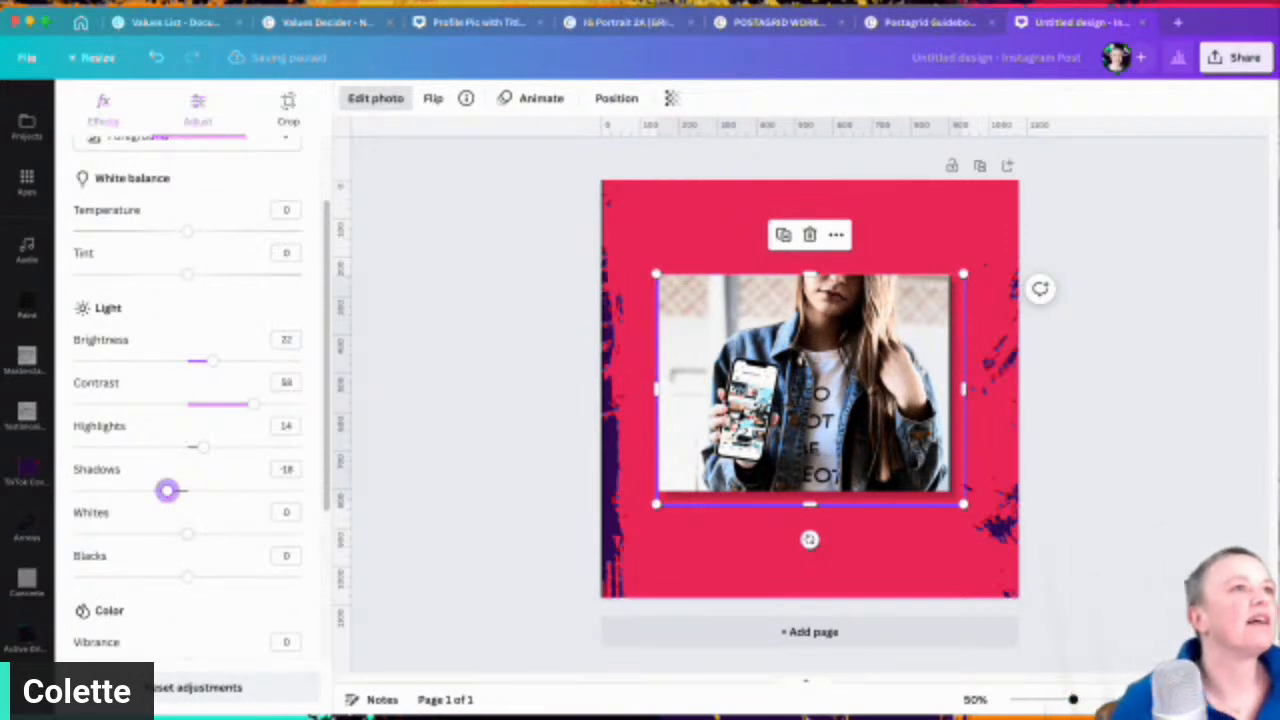
Step: Switch to the Postagrid Guidebook design and select the grey upper part of the menu screenshot on page 2
{"action": "left_click", "coordinate": [928, 22]}
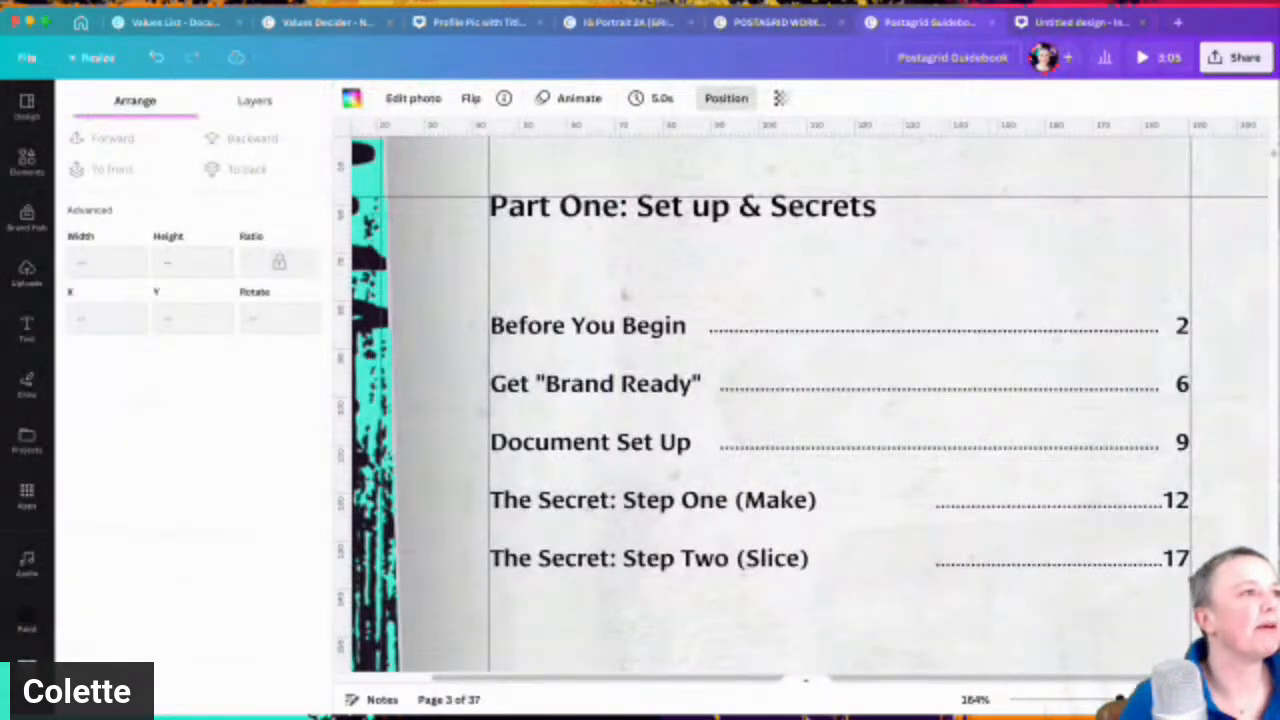
{"action": "scroll", "coordinate": [808, 404], "scroll_direction": "down", "scroll_amount": 10}
{"action": "scroll", "coordinate": [808, 404], "scroll_direction": "down", "scroll_amount": 8}
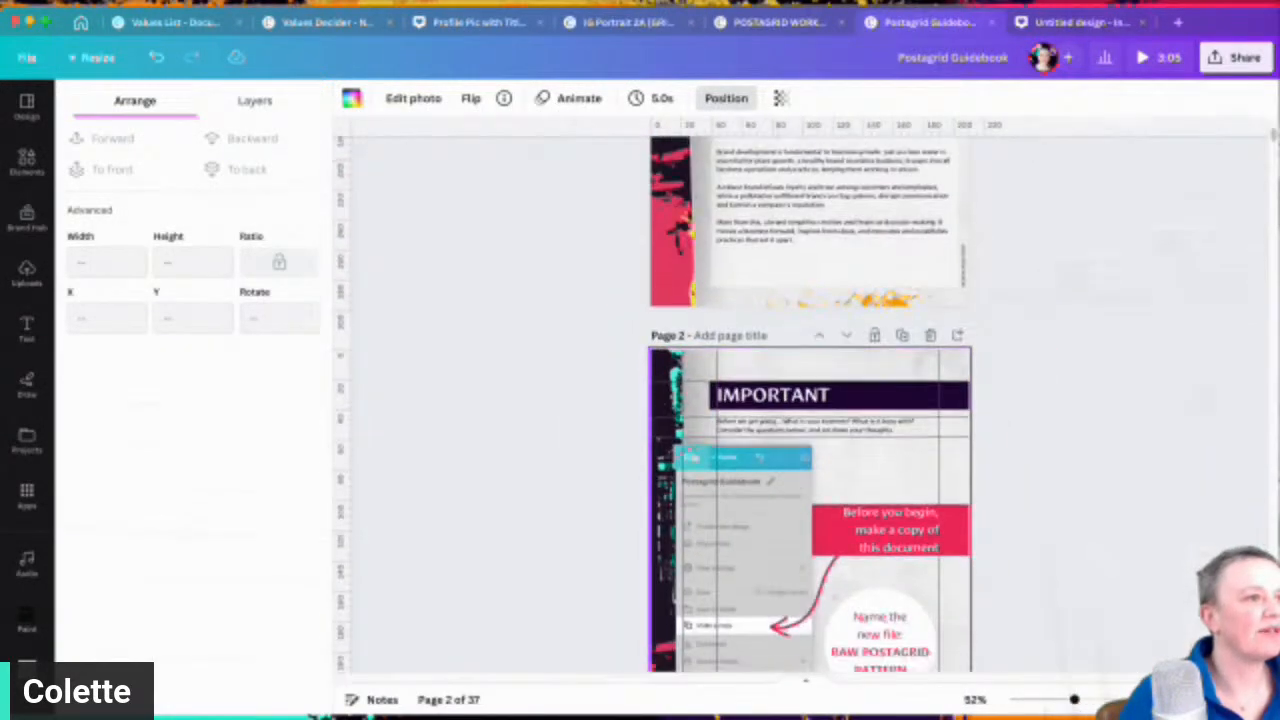
{"action": "scroll", "coordinate": [808, 404], "scroll_direction": "down", "scroll_amount": 3}
{"action": "key", "text": "Escape"}
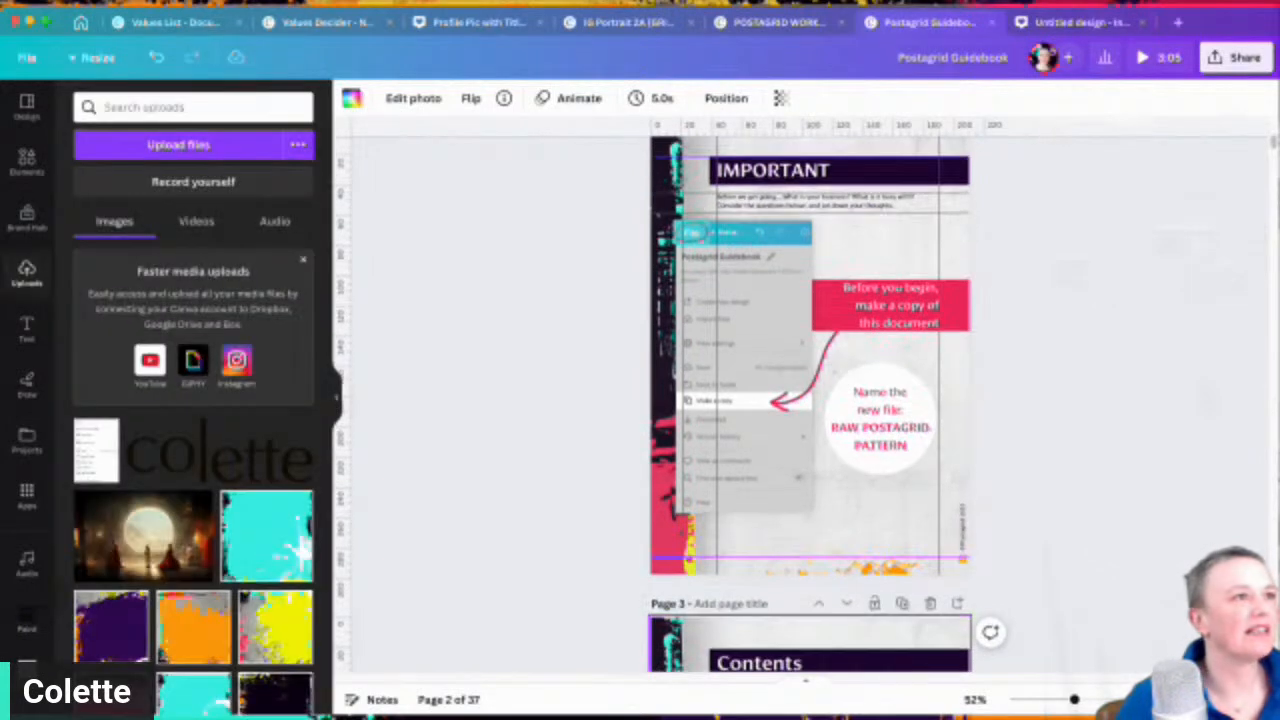
{"action": "scroll", "coordinate": [808, 404], "scroll_direction": "up", "scroll_amount": 1}
{"action": "left_click", "coordinate": [744, 333]}
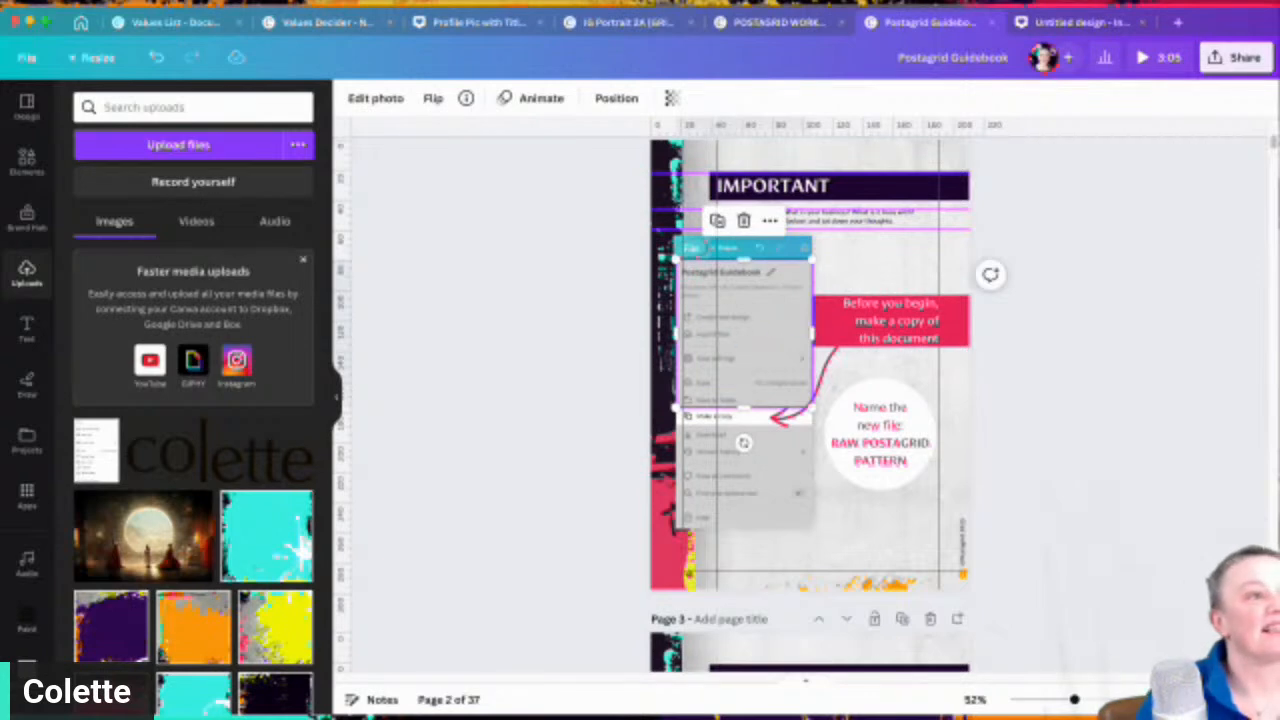
{"action": "mouse_move", "coordinate": [775, 370]}
{"action": "left_mouse_down"}
{"action": "mouse_move", "coordinate": [1004, 371]}
{"action": "mouse_move", "coordinate": [751, 372]}
{"action": "mouse_move", "coordinate": [779, 373]}
{"action": "left_mouse_up"}
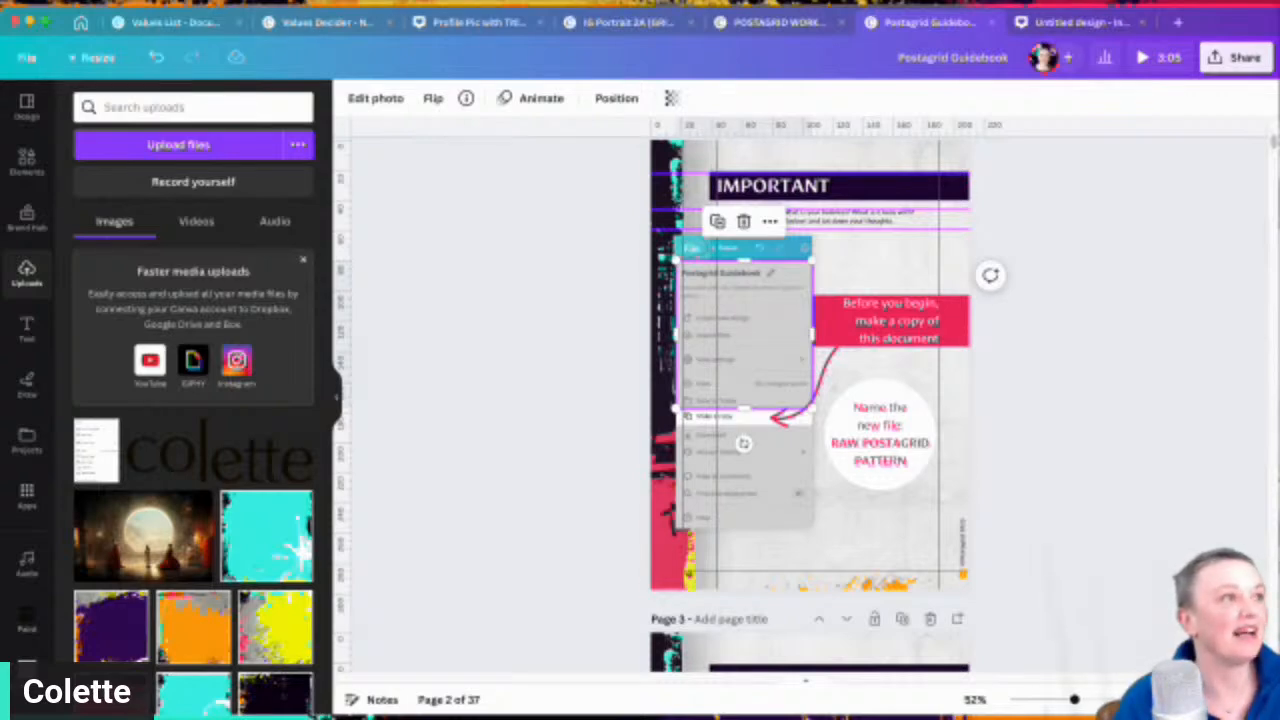
Step: Edit the selected menu screenshot's adjustments, setting whites to -65 and blacks to -48
{"action": "left_click", "coordinate": [375, 98]}
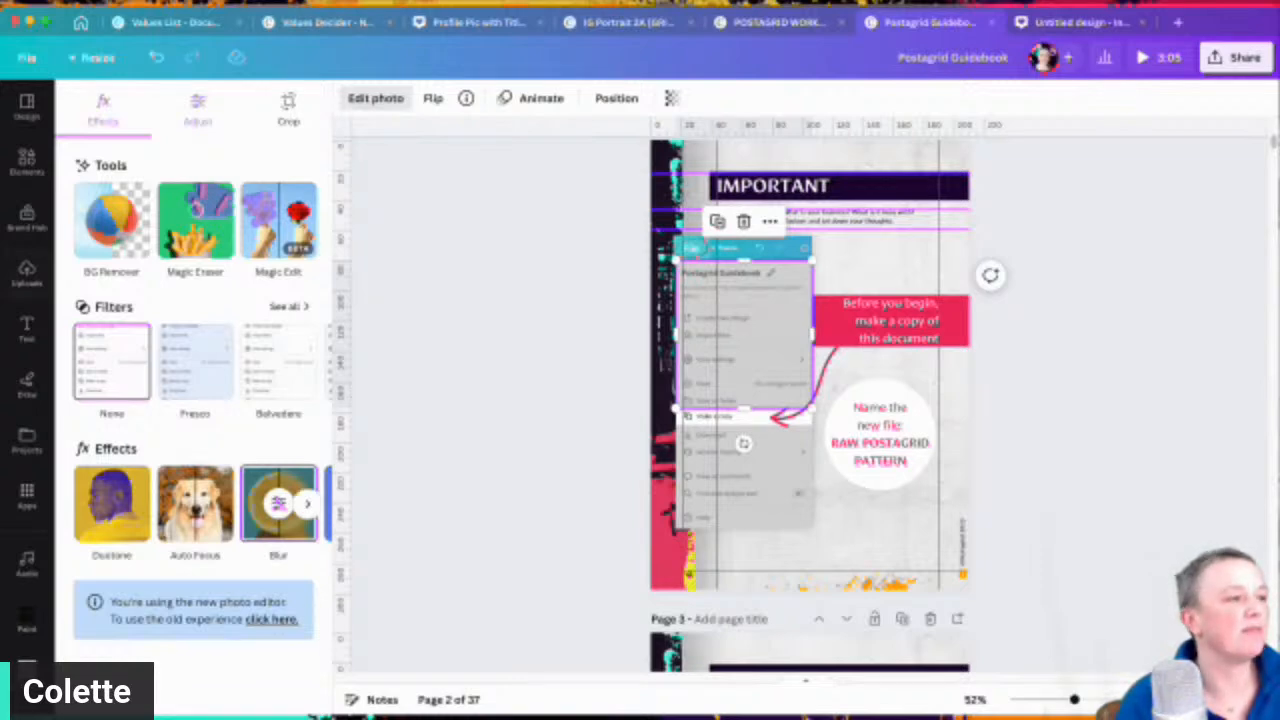
{"action": "left_click", "coordinate": [307, 502]}
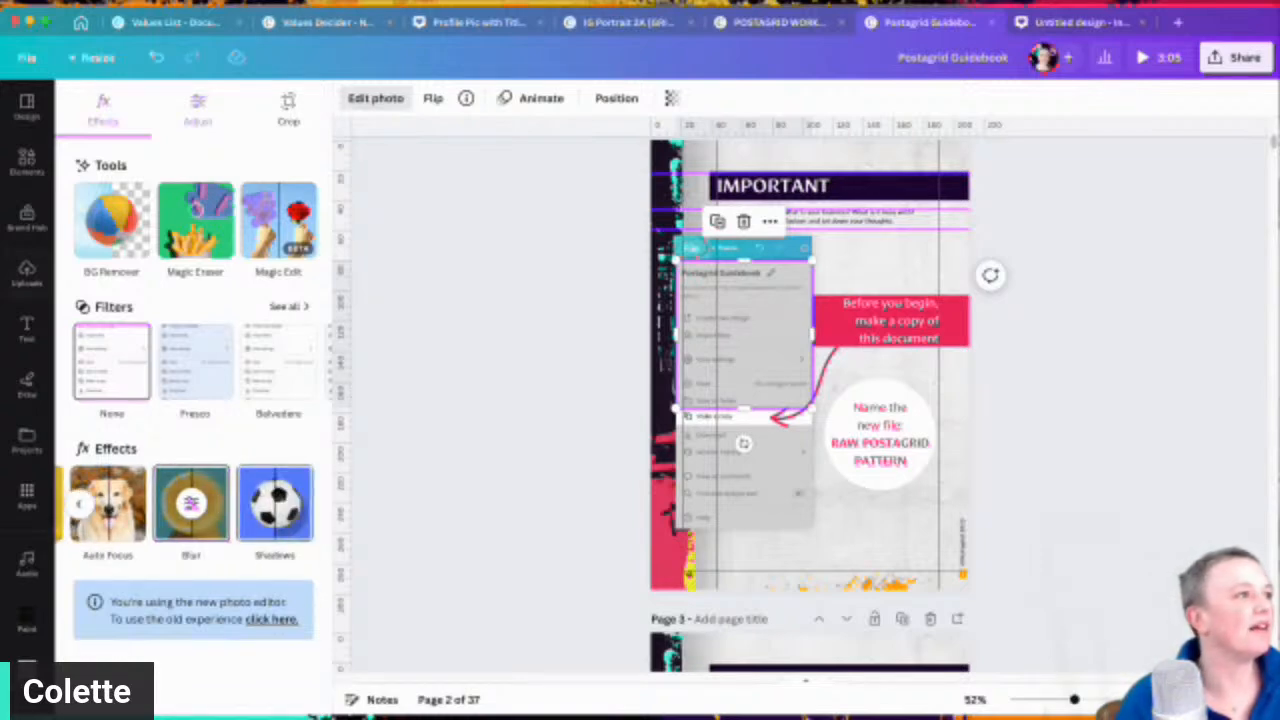
{"action": "left_click", "coordinate": [197, 110]}
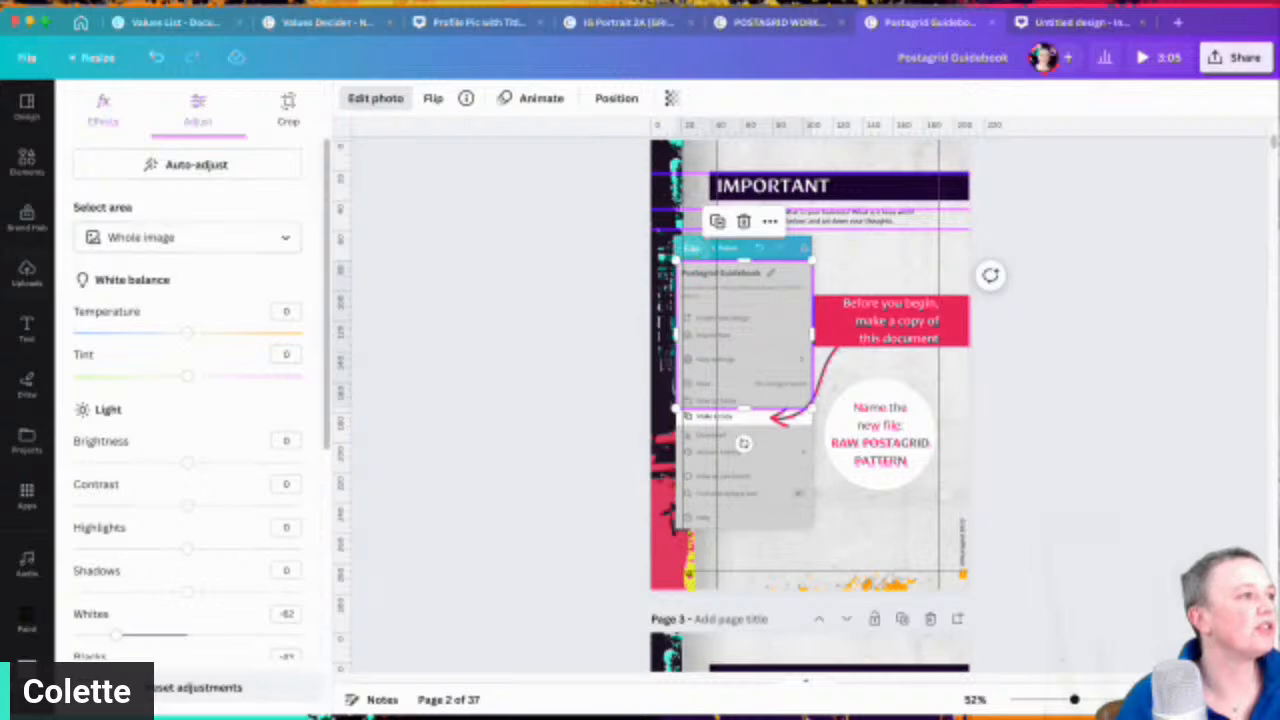
{"action": "scroll", "coordinate": [190, 400], "scroll_direction": "down", "scroll_amount": 5}
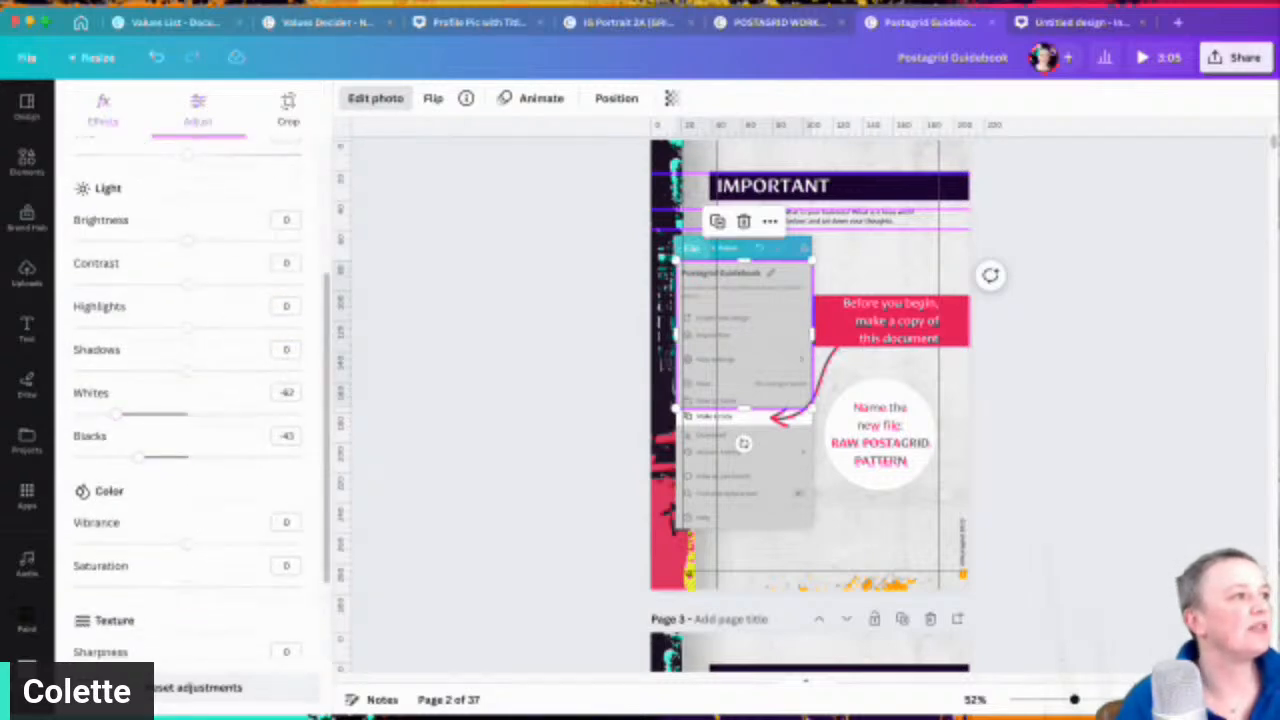
{"action": "mouse_move", "coordinate": [117, 413]}
{"action": "left_mouse_down"}
{"action": "mouse_move", "coordinate": [80, 414]}
{"action": "mouse_move", "coordinate": [114, 414]}
{"action": "left_mouse_up"}
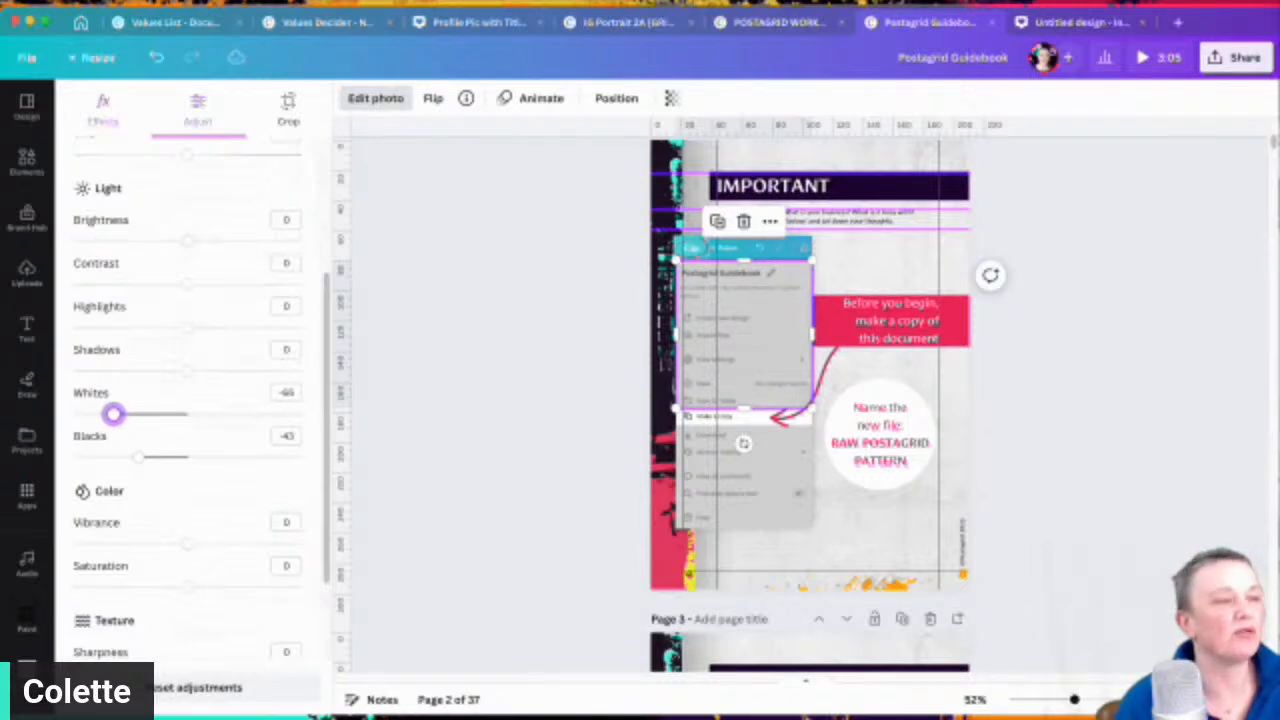
{"action": "left_click_drag", "start_coordinate": [140, 457], "coordinate": [132, 457]}
{"action": "scroll", "coordinate": [190, 400], "scroll_direction": "down", "scroll_amount": 2}
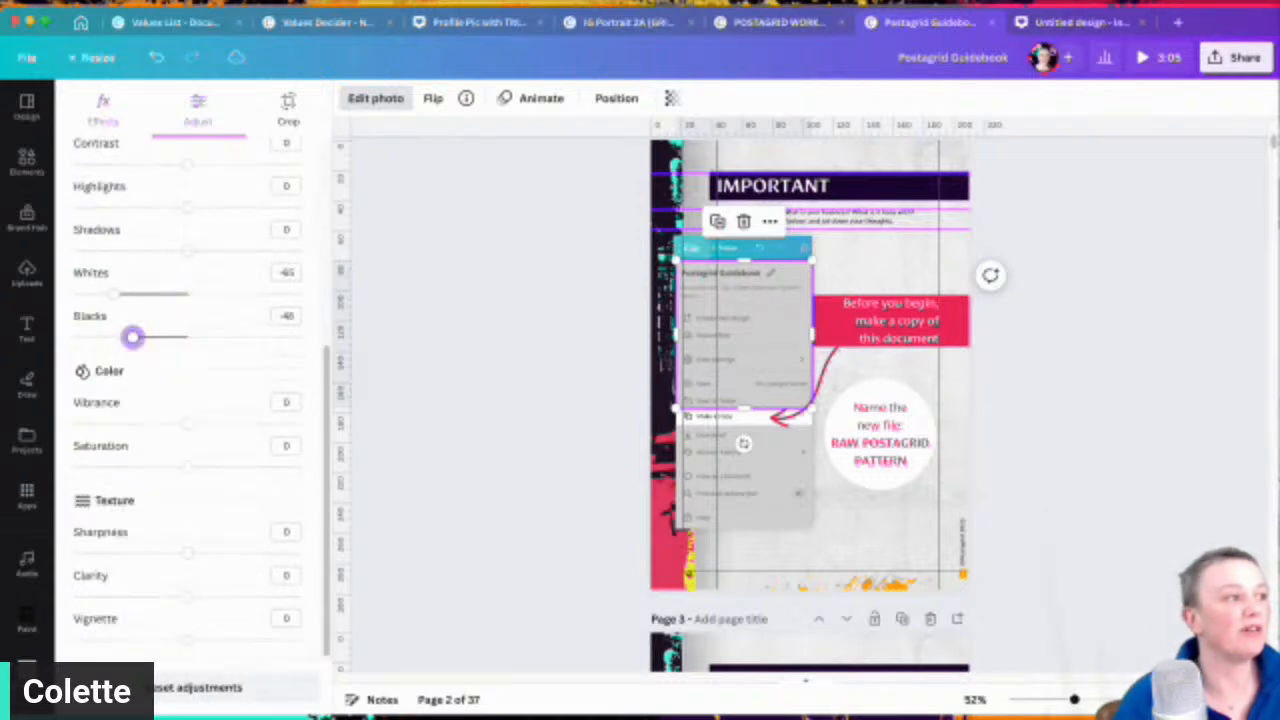
{"action": "scroll", "coordinate": [190, 400], "scroll_direction": "up", "scroll_amount": 5}
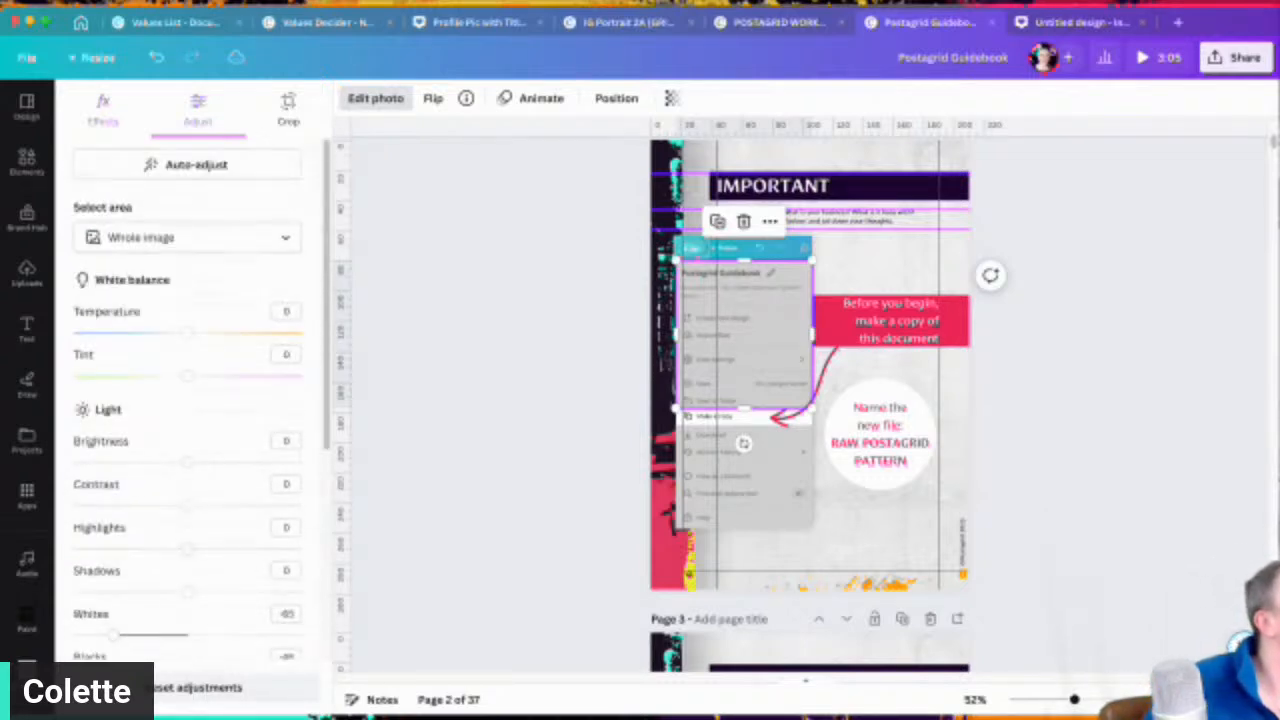
{"action": "scroll", "coordinate": [190, 400], "scroll_direction": "down", "scroll_amount": 4}
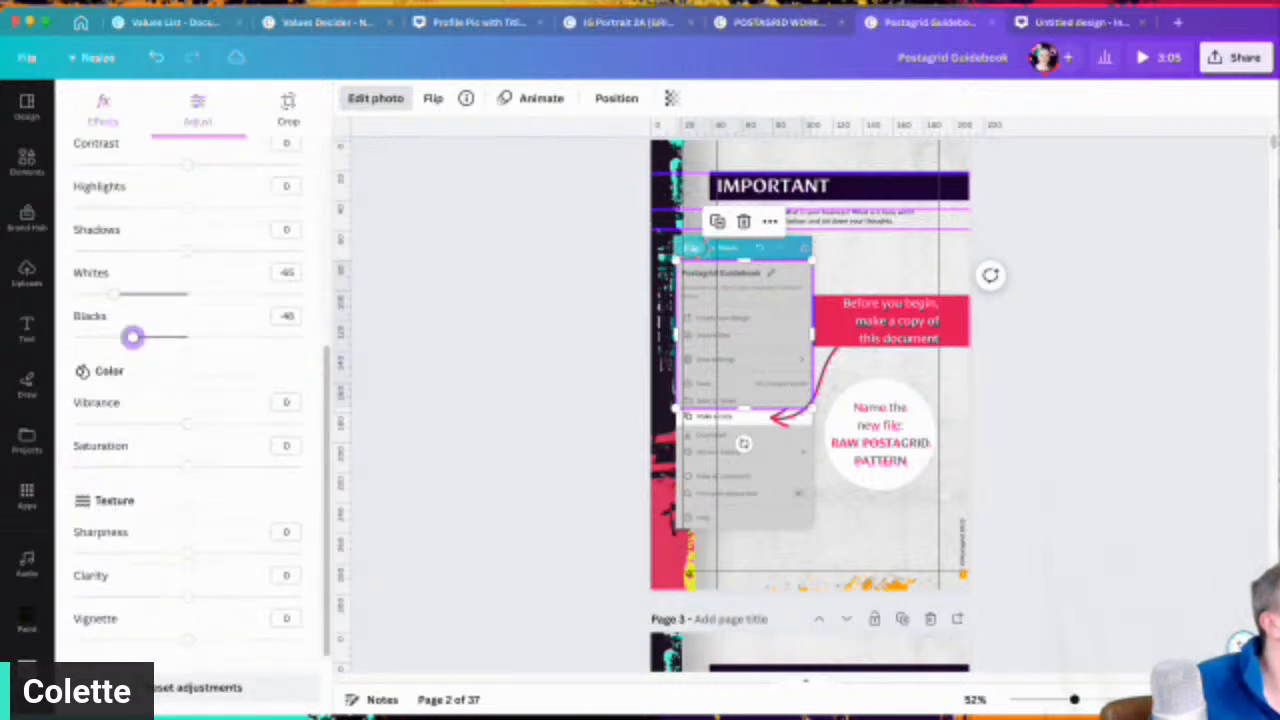
{"action": "scroll", "coordinate": [190, 400], "scroll_direction": "up", "scroll_amount": 4}
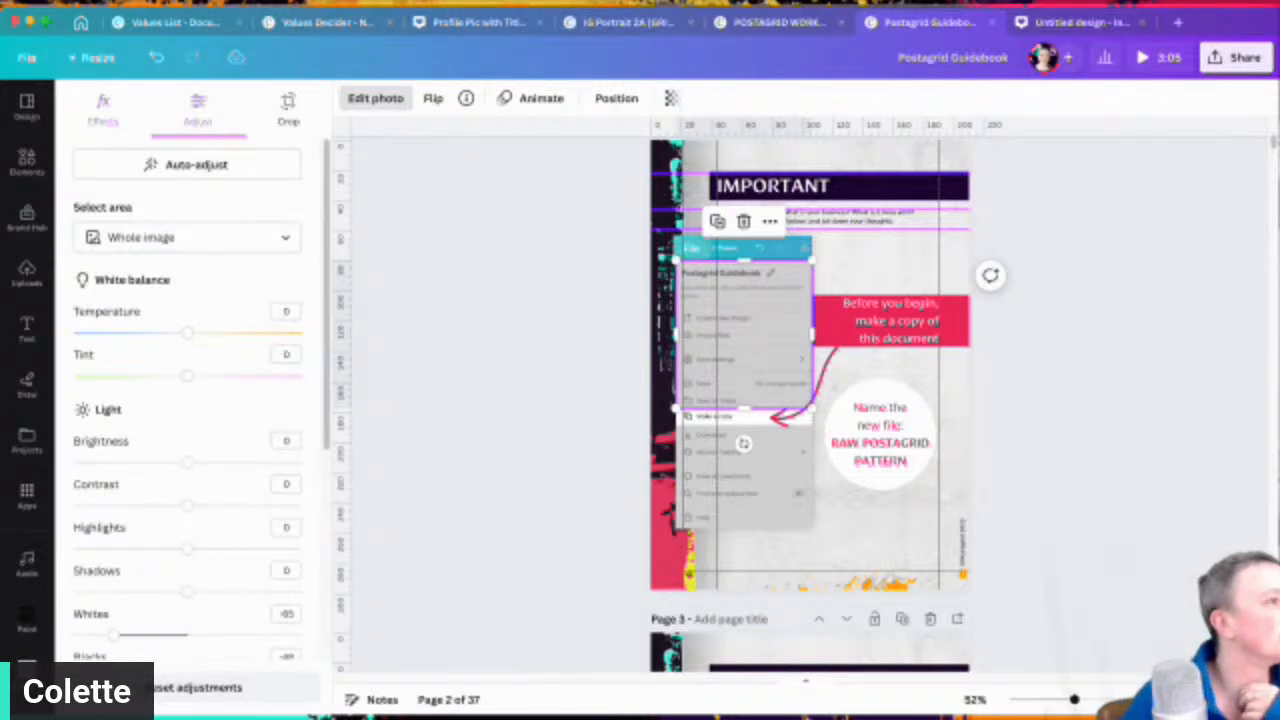
{"action": "scroll", "coordinate": [150, 400], "scroll_direction": "down", "scroll_amount": 4}
{"action": "left_click_drag", "start_coordinate": [115, 337], "coordinate": [133, 337]}
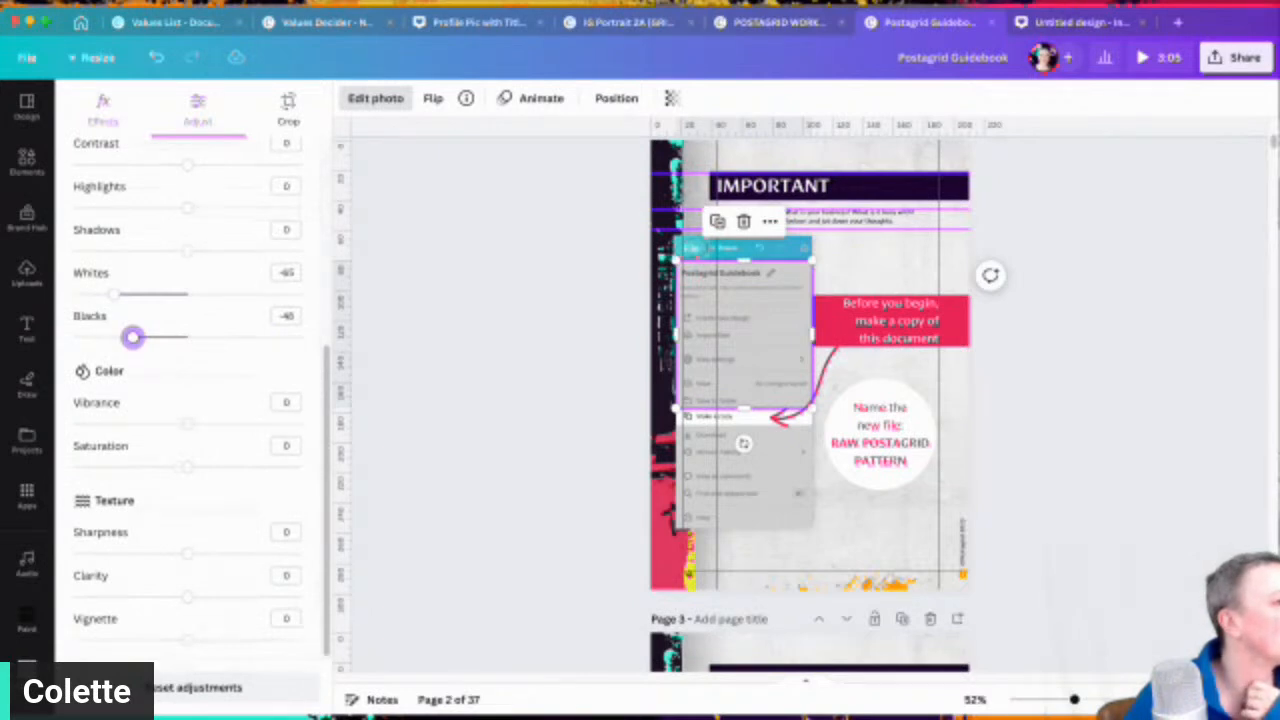
{"action": "scroll", "coordinate": [150, 400], "scroll_direction": "up", "scroll_amount": 4}
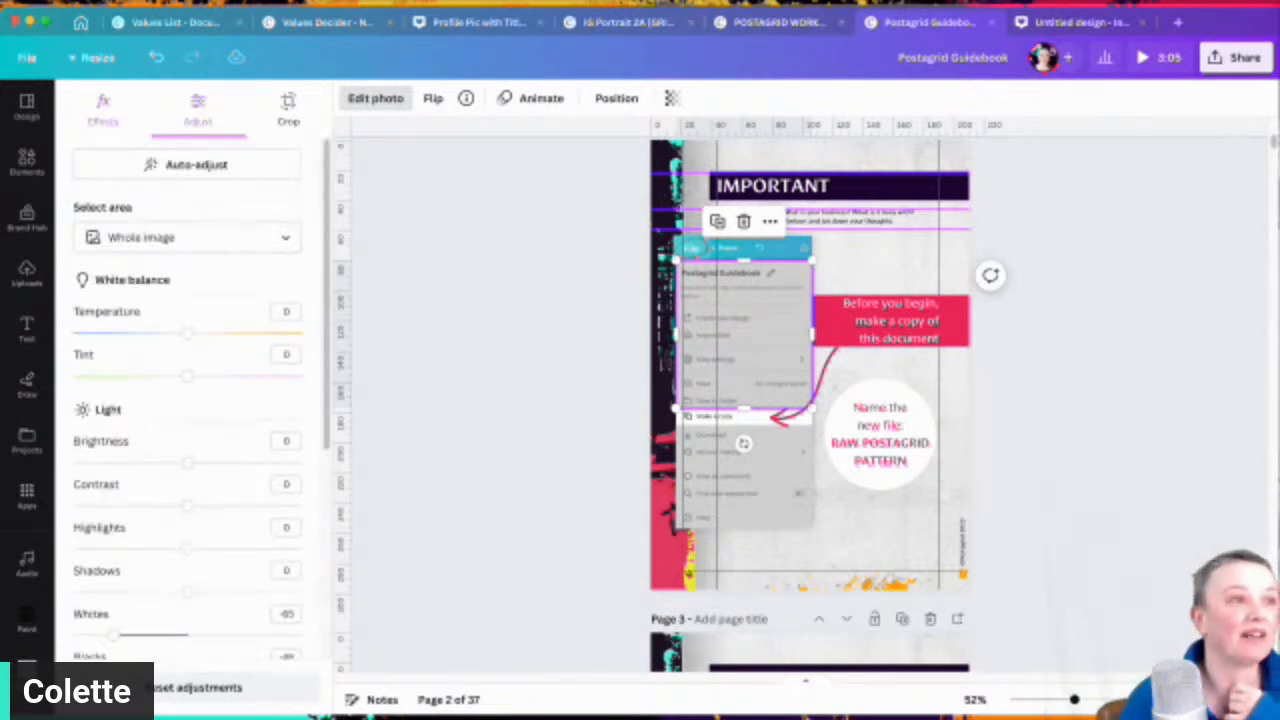
Step: Try a freehand red marker arrow pointing into the menu screenshot on page 2 and undo it
{"action": "left_click", "coordinate": [27, 273]}
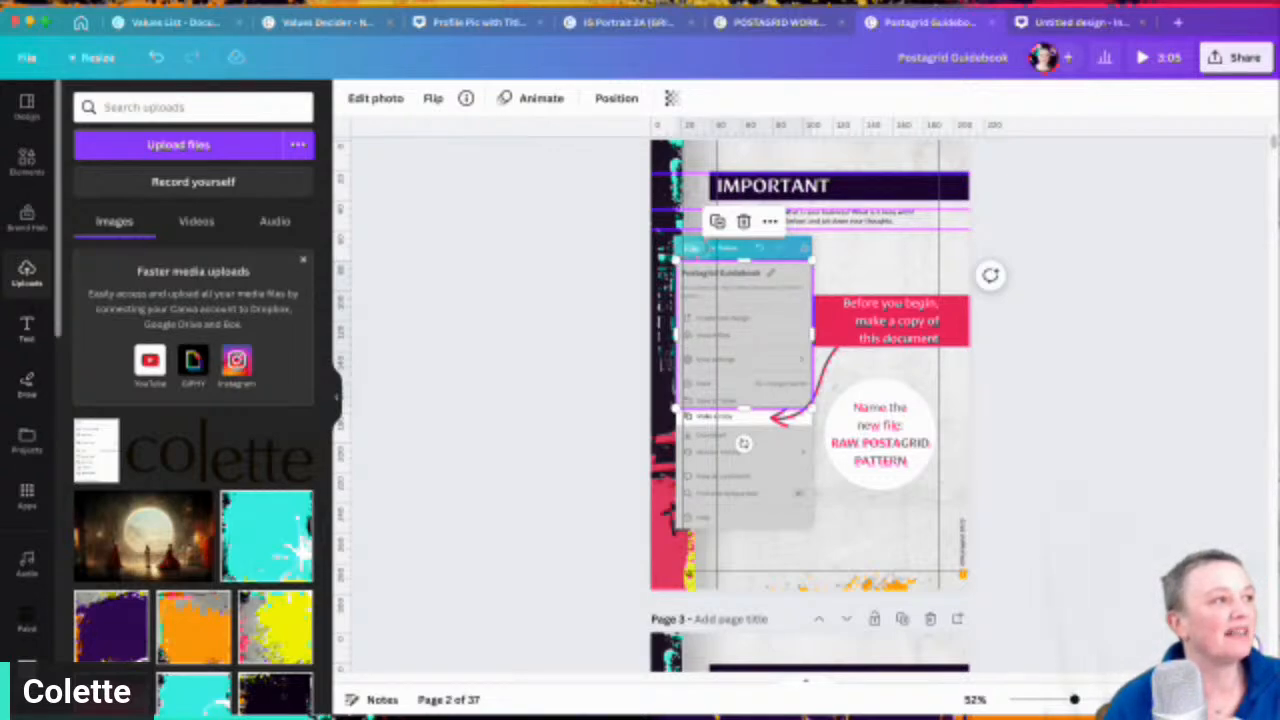
{"action": "left_click", "coordinate": [27, 385]}
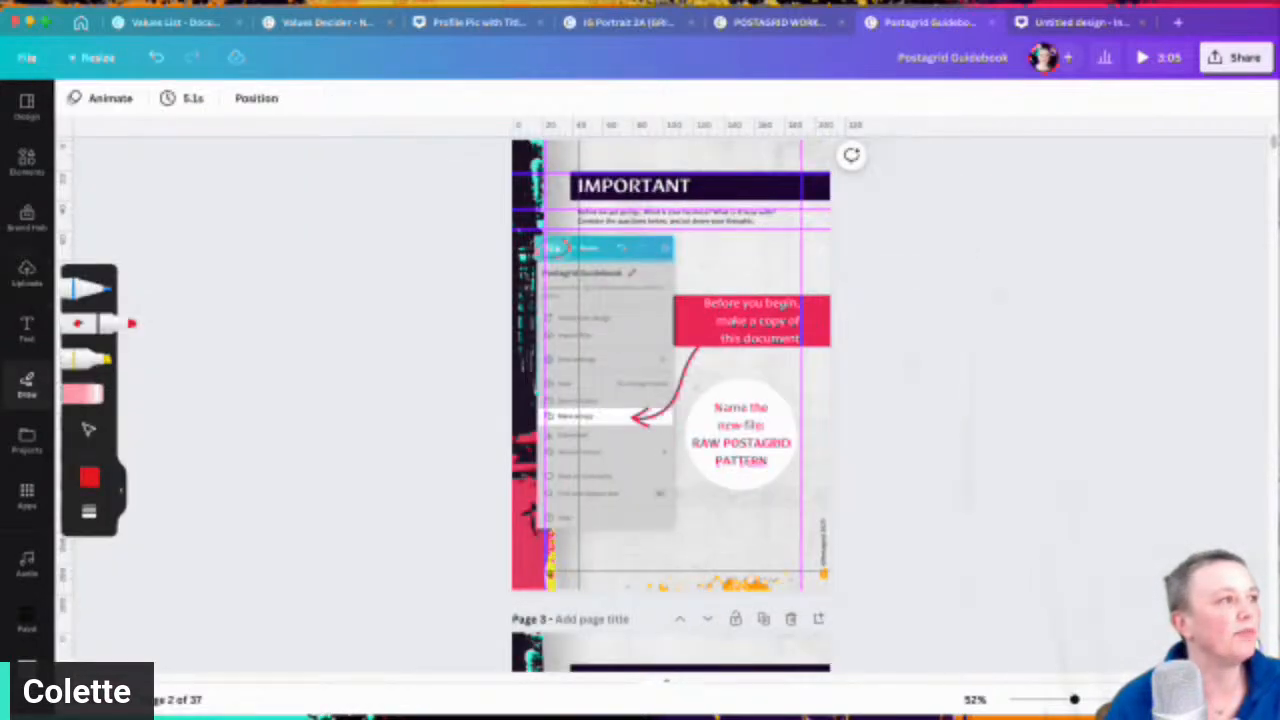
{"action": "key", "text": "Escape"}
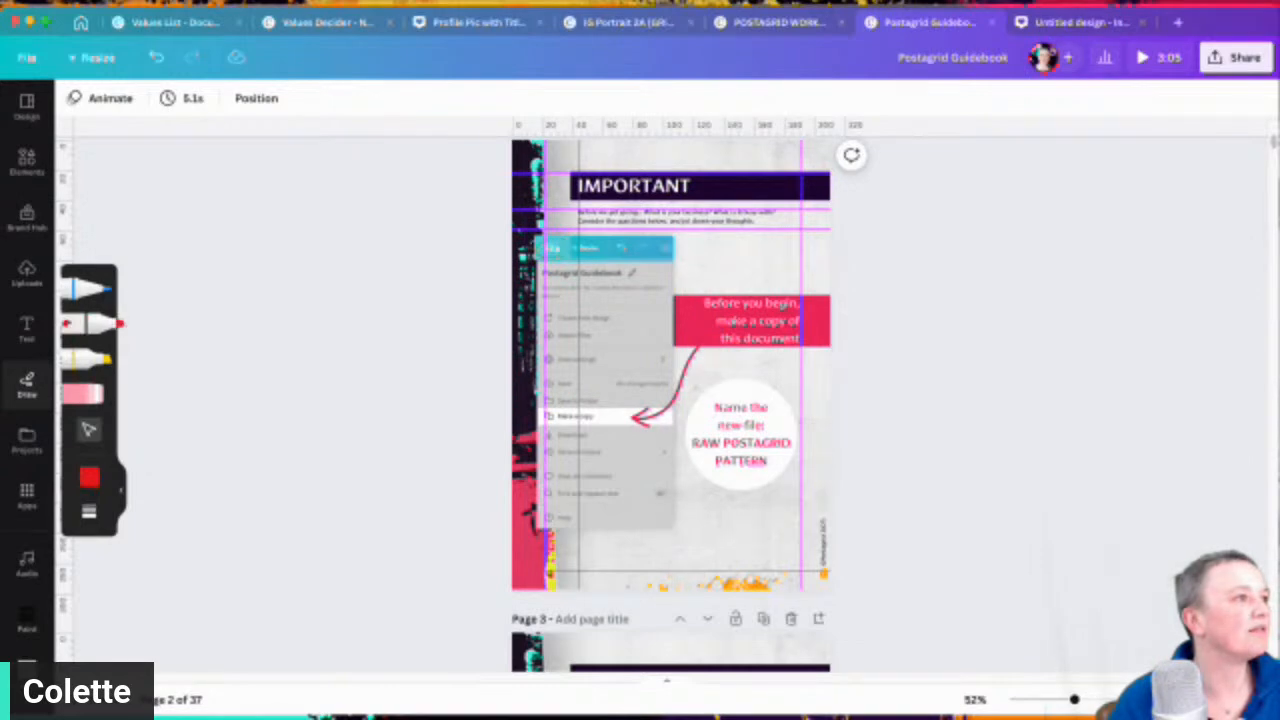
{"action": "left_click", "coordinate": [95, 322]}
{"action": "mouse_move", "coordinate": [752, 252]}
{"action": "left_mouse_down"}
{"action": "mouse_move", "coordinate": [647, 285]}
{"action": "mouse_move", "coordinate": [609, 326]}
{"action": "mouse_move", "coordinate": [621, 385]}
{"action": "mouse_move", "coordinate": [599, 380]}
{"action": "mouse_move", "coordinate": [630, 366]}
{"action": "left_mouse_up"}
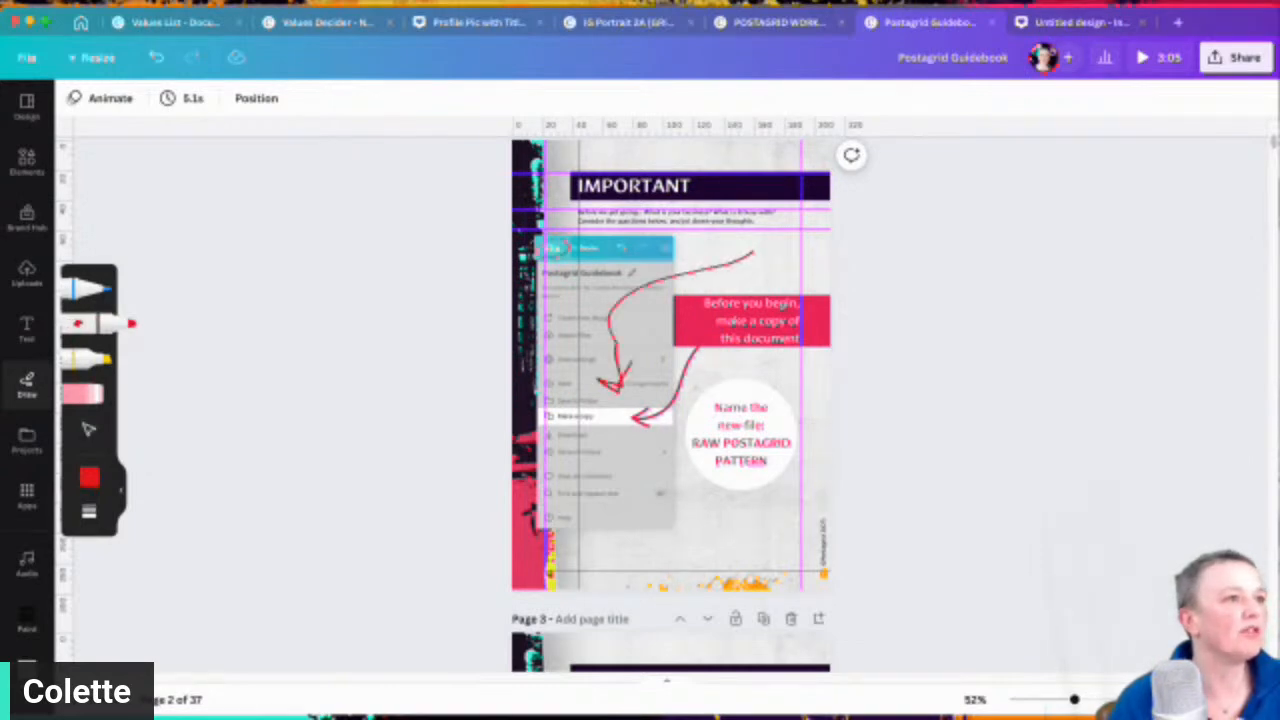
{"action": "key", "text": "ctrl+z"}
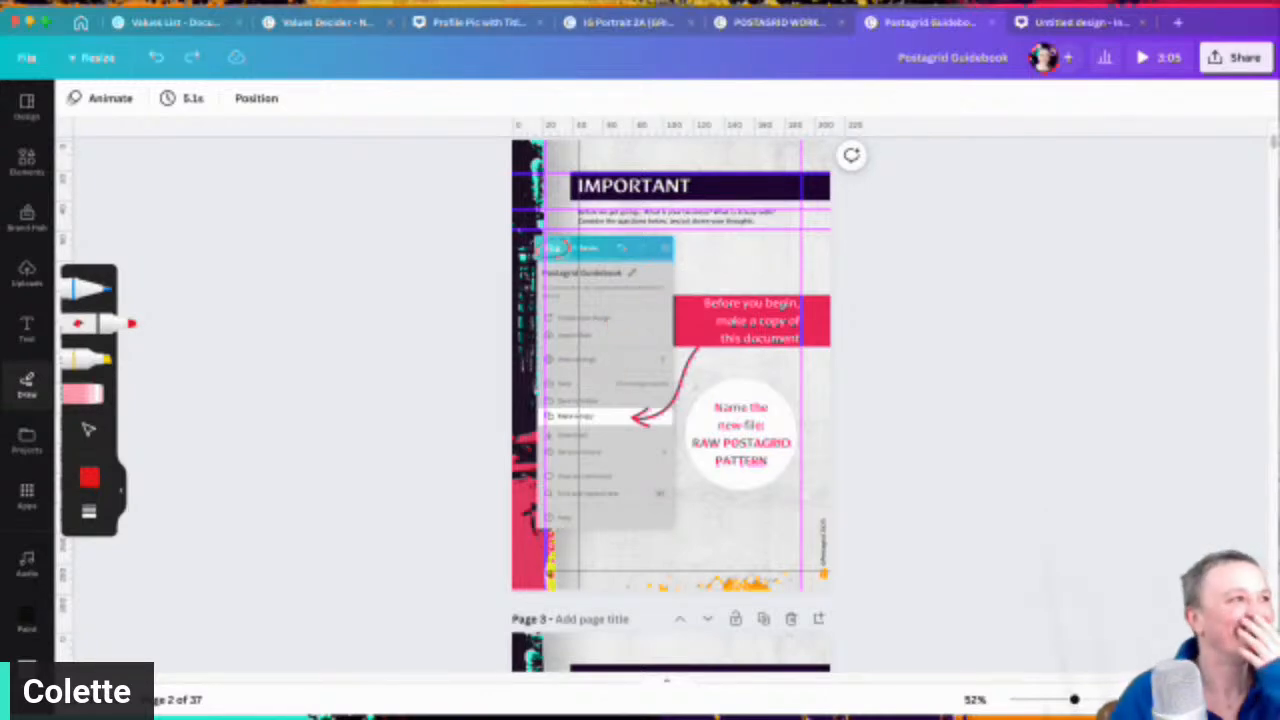
{"action": "left_click", "coordinate": [100, 98]}
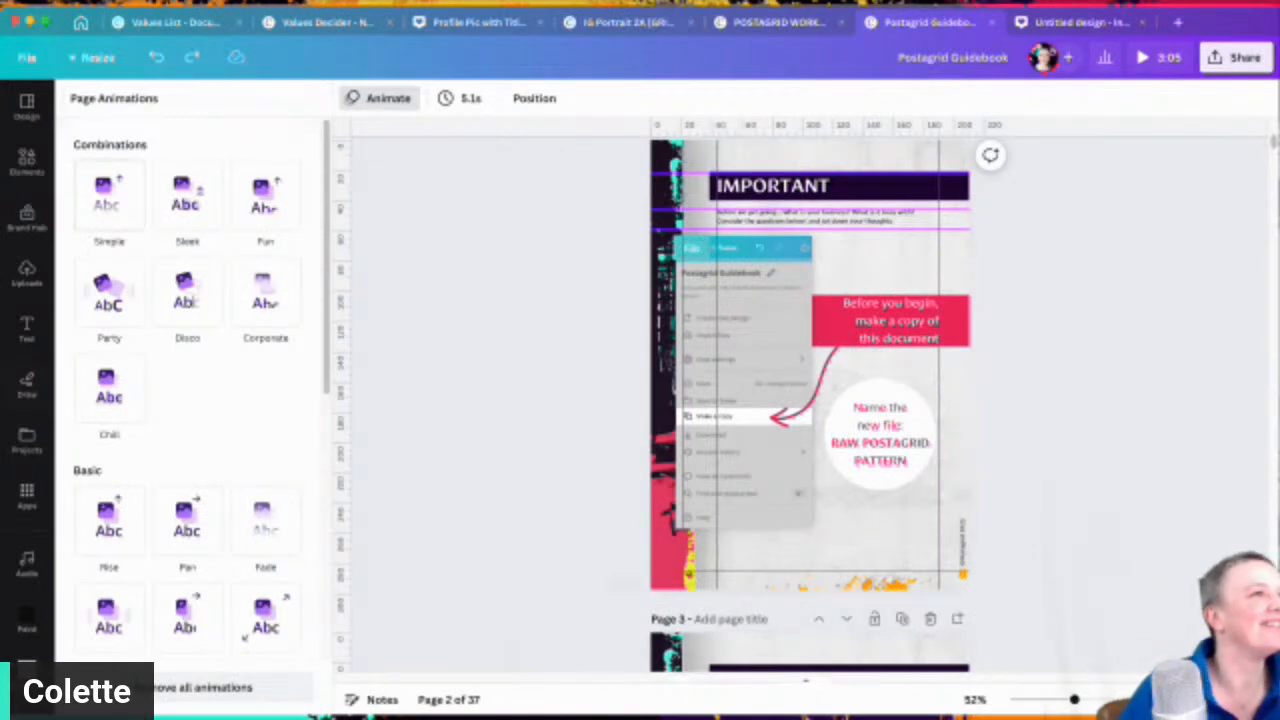
Step: Return to the Instagram post design and draw a small heart above the mockup photo with the marker in Postagrid palette yellow
{"action": "left_click", "coordinate": [1075, 22]}
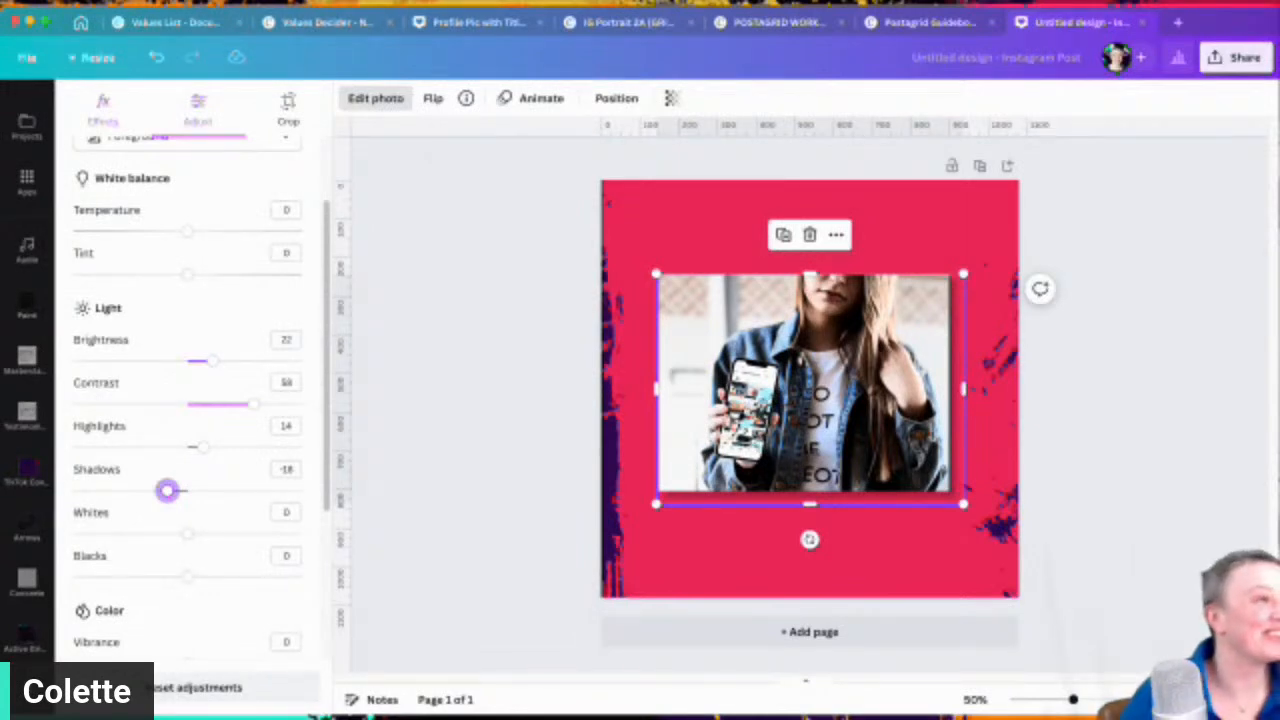
{"action": "scroll", "coordinate": [190, 400], "scroll_direction": "up", "scroll_amount": 2}
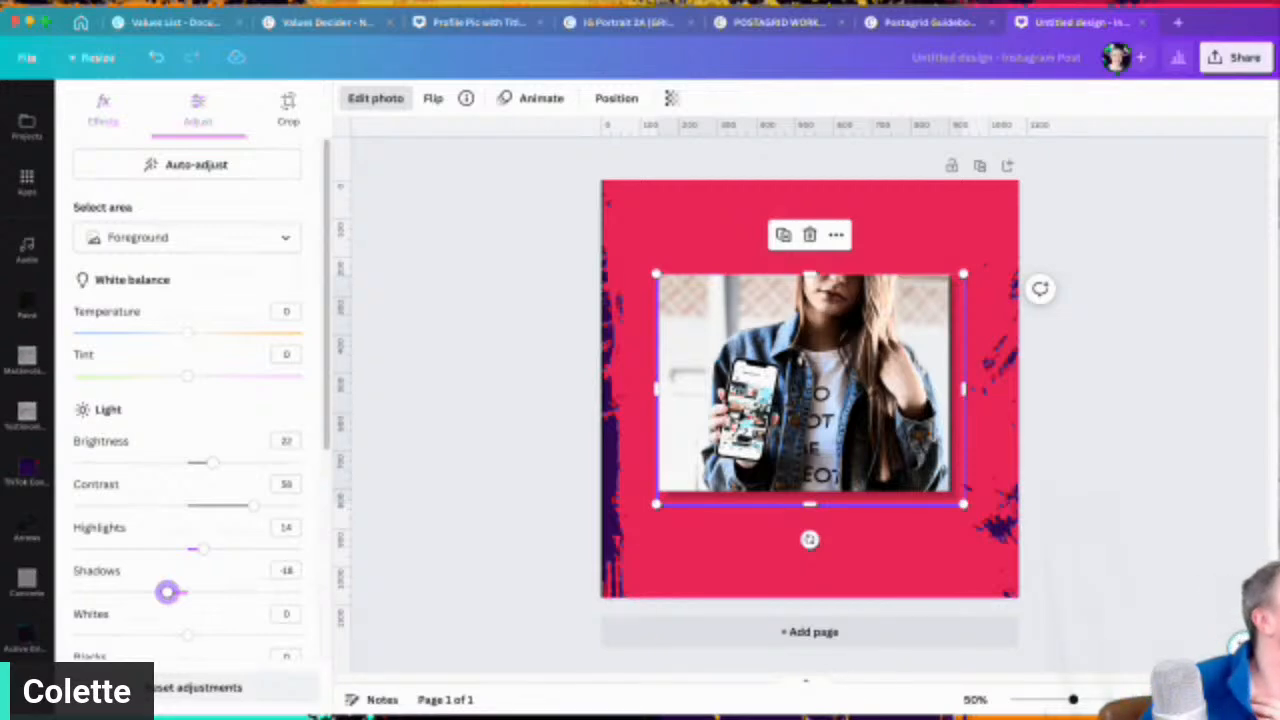
{"action": "scroll", "coordinate": [27, 400], "scroll_direction": "down", "scroll_amount": 2}
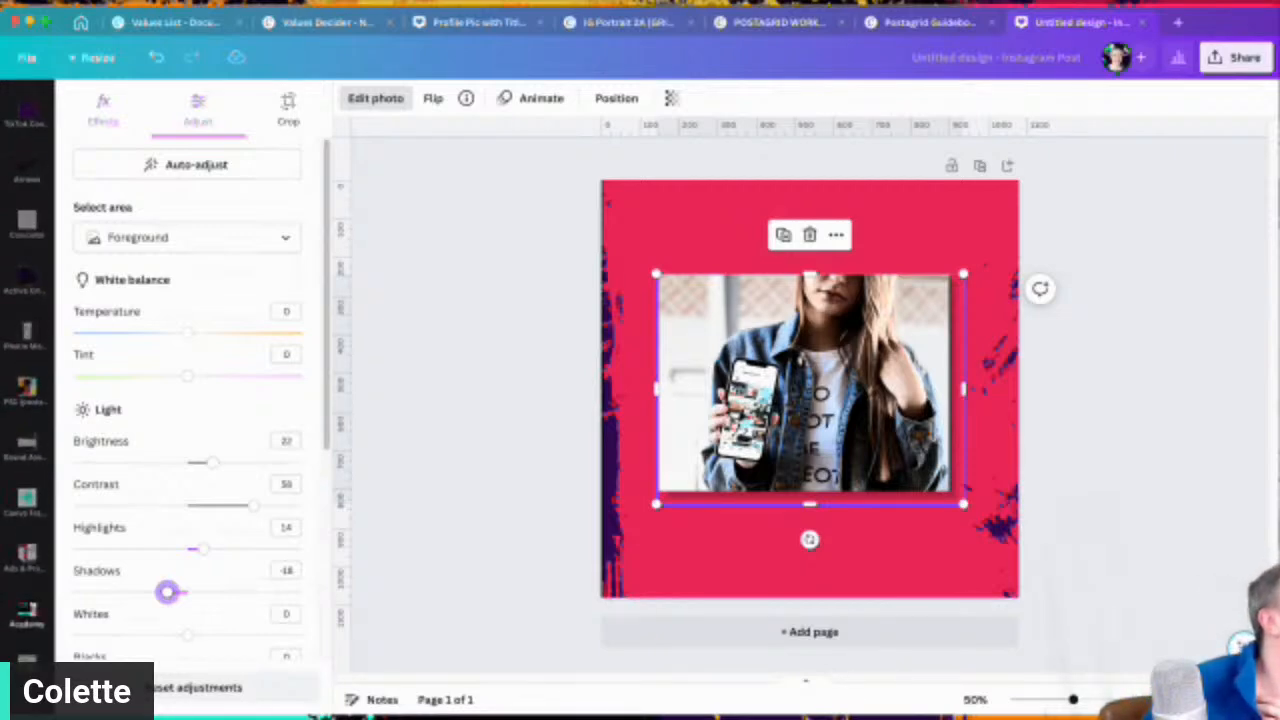
{"action": "scroll", "coordinate": [27, 400], "scroll_direction": "up", "scroll_amount": 2}
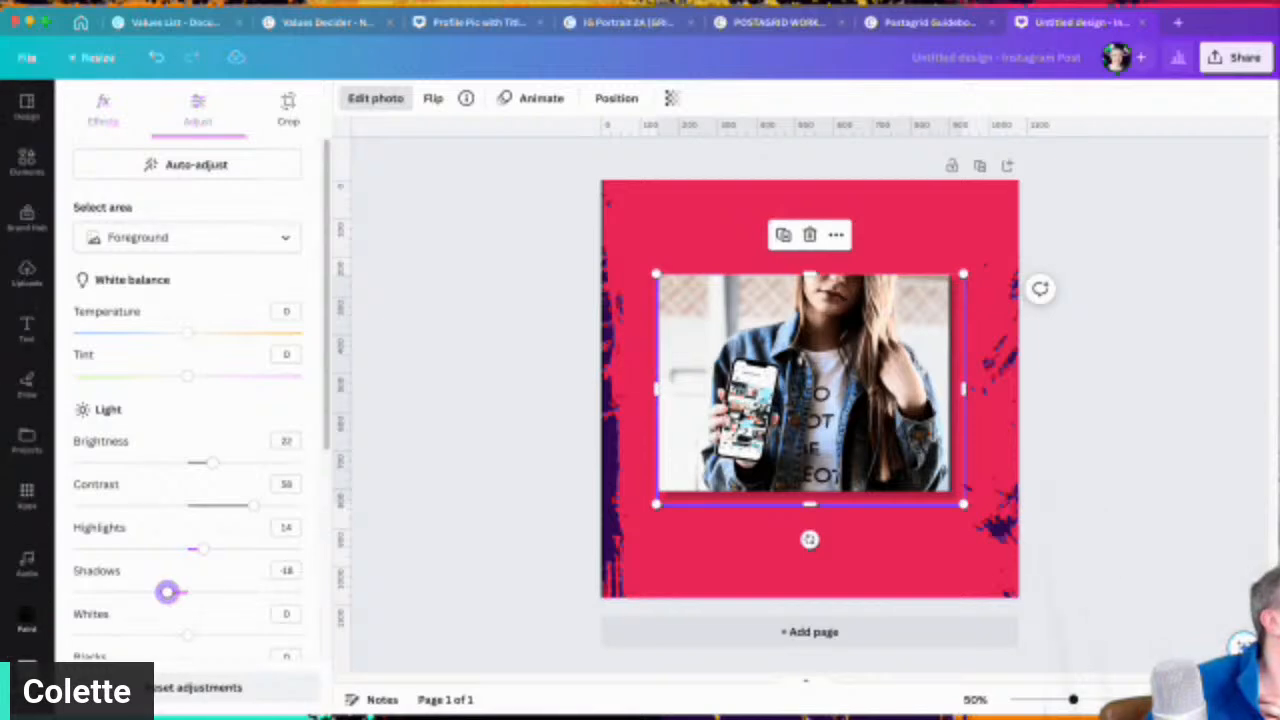
{"action": "left_click", "coordinate": [27, 385]}
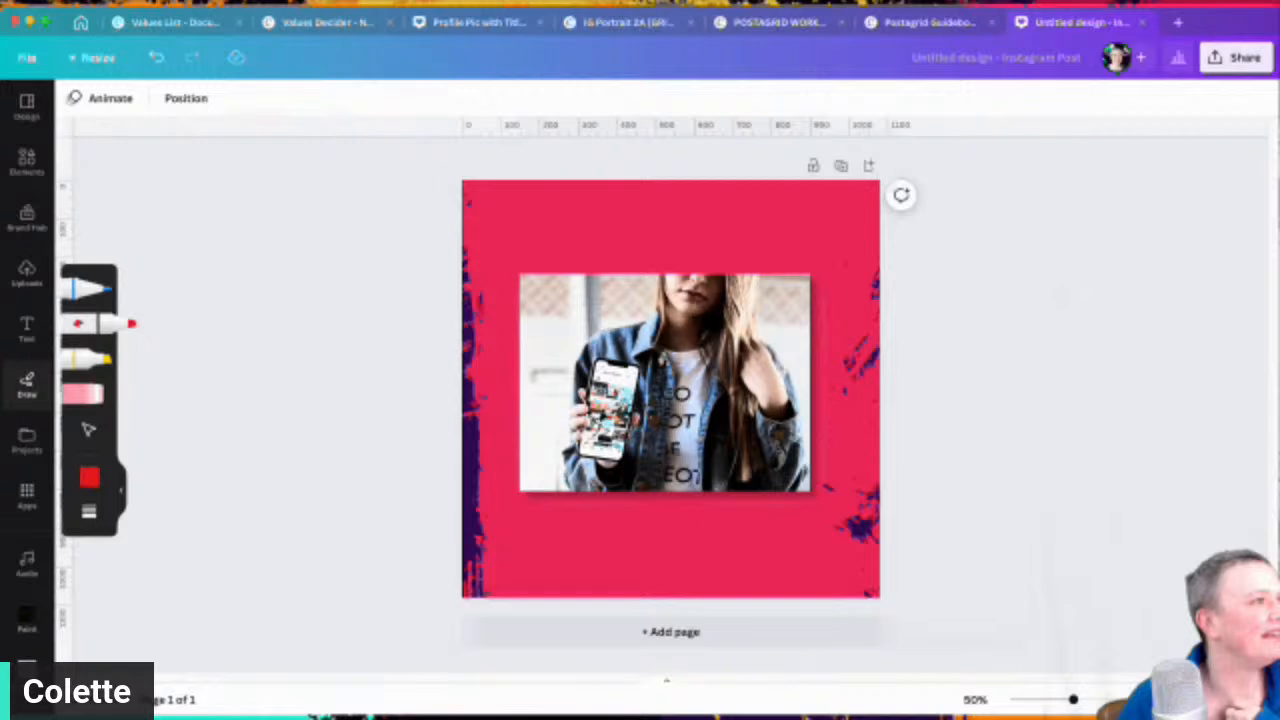
{"action": "left_click", "coordinate": [89, 429]}
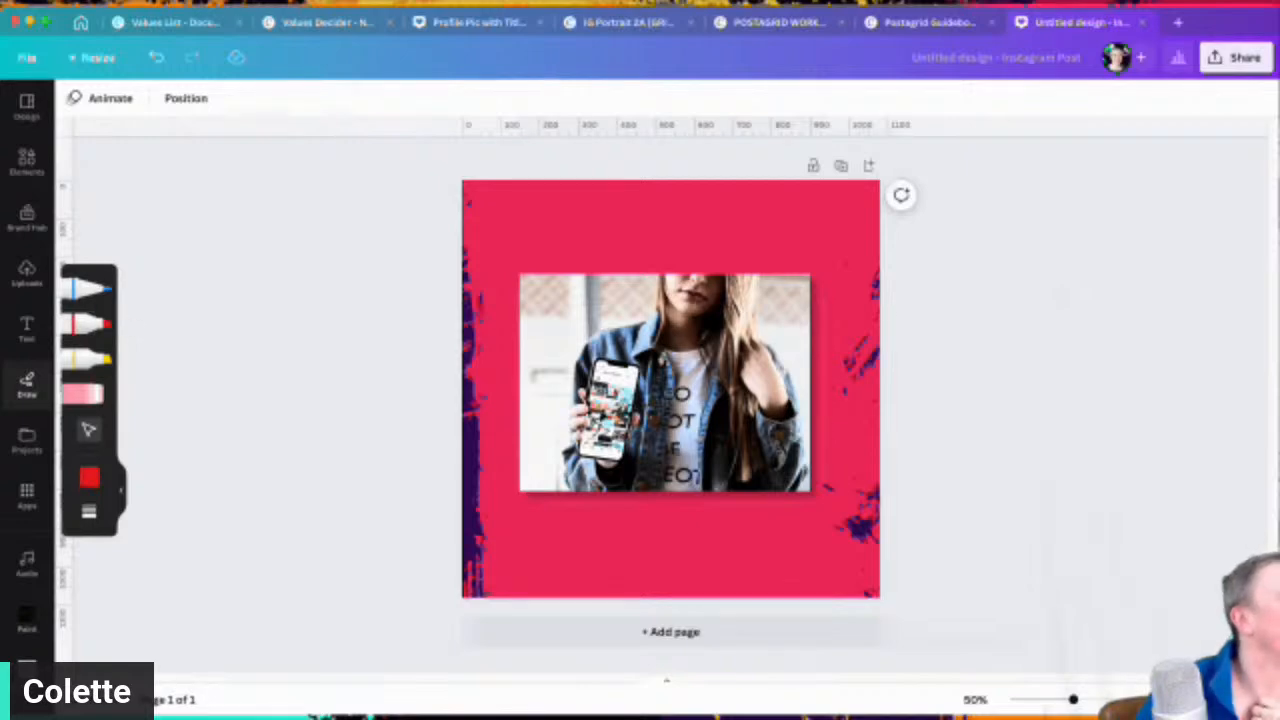
{"action": "left_click", "coordinate": [89, 477]}
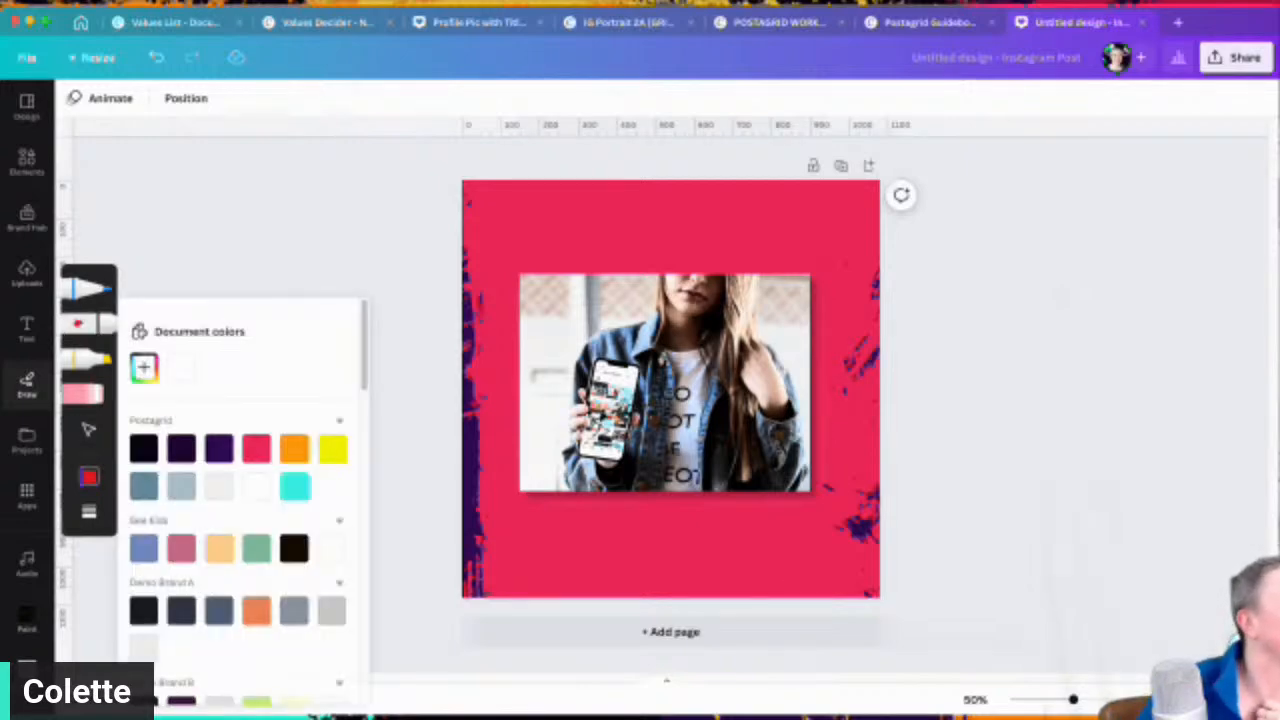
{"action": "left_click", "coordinate": [332, 449]}
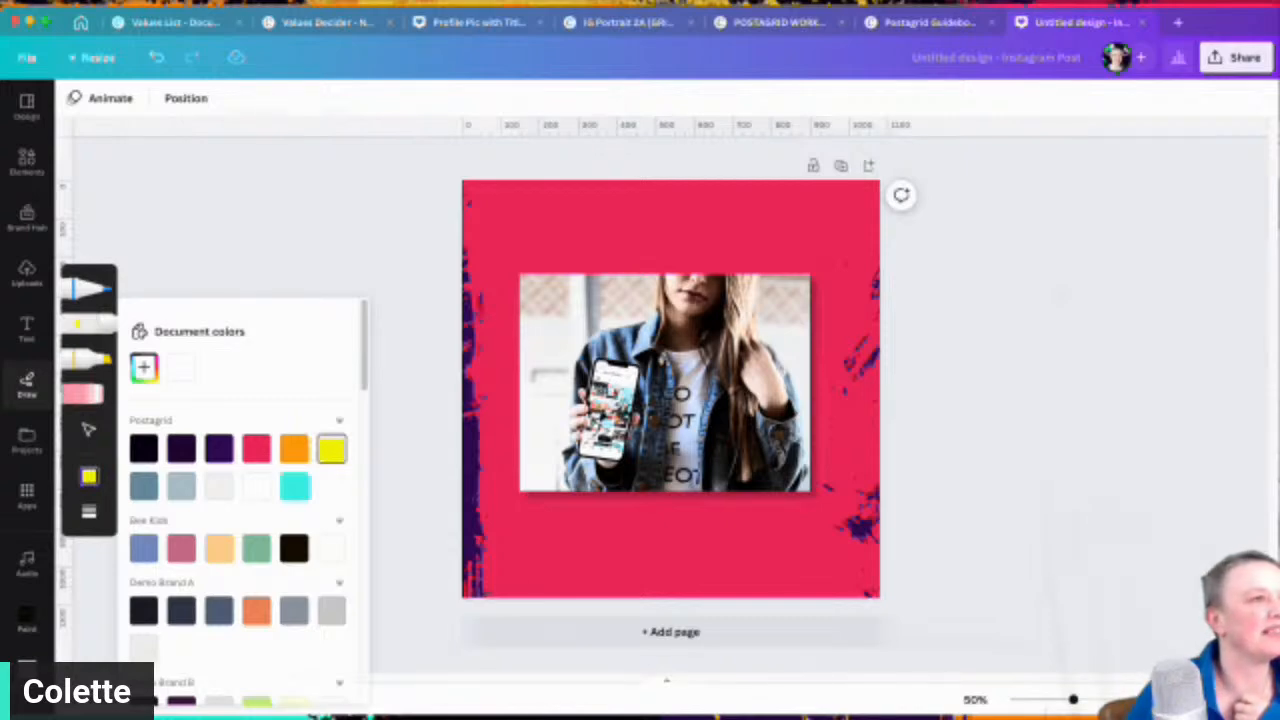
{"action": "mouse_move", "coordinate": [732, 224]}
{"action": "left_mouse_down"}
{"action": "mouse_move", "coordinate": [697, 232]}
{"action": "mouse_move", "coordinate": [728, 255]}
{"action": "left_mouse_up"}
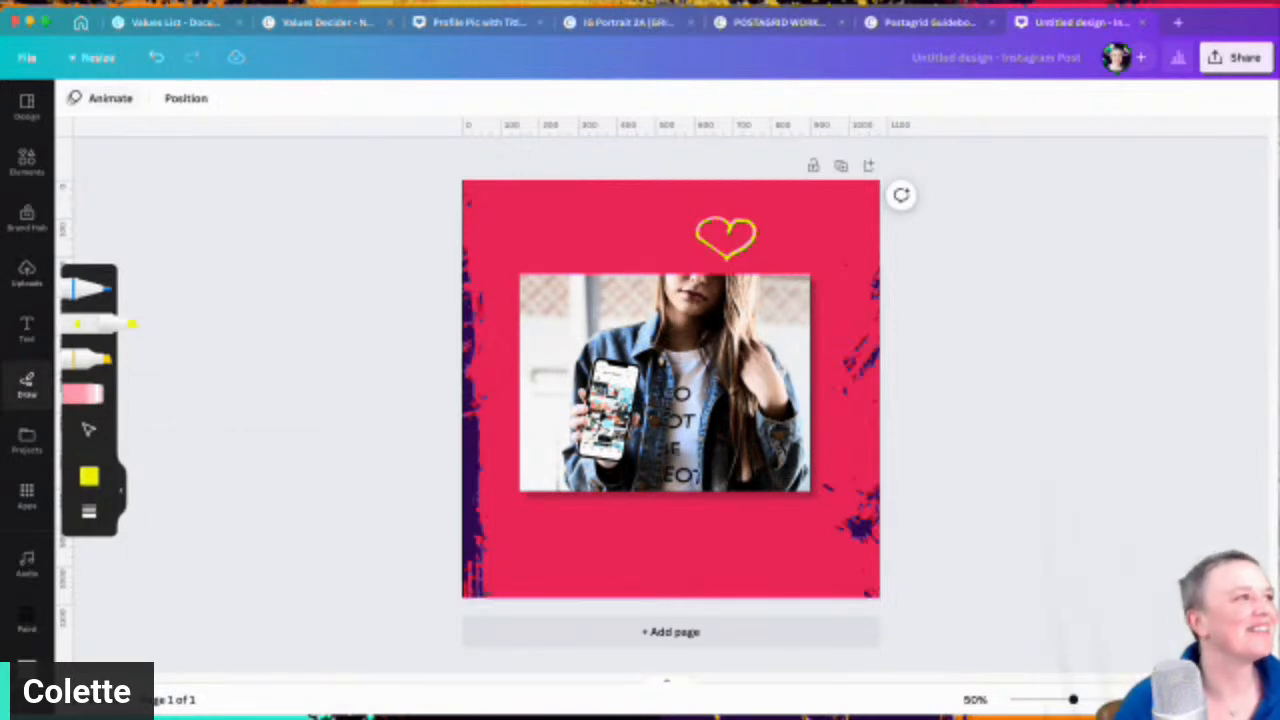
Step: Apply the Disco page animation to the Instagram post
{"action": "left_click", "coordinate": [103, 98]}
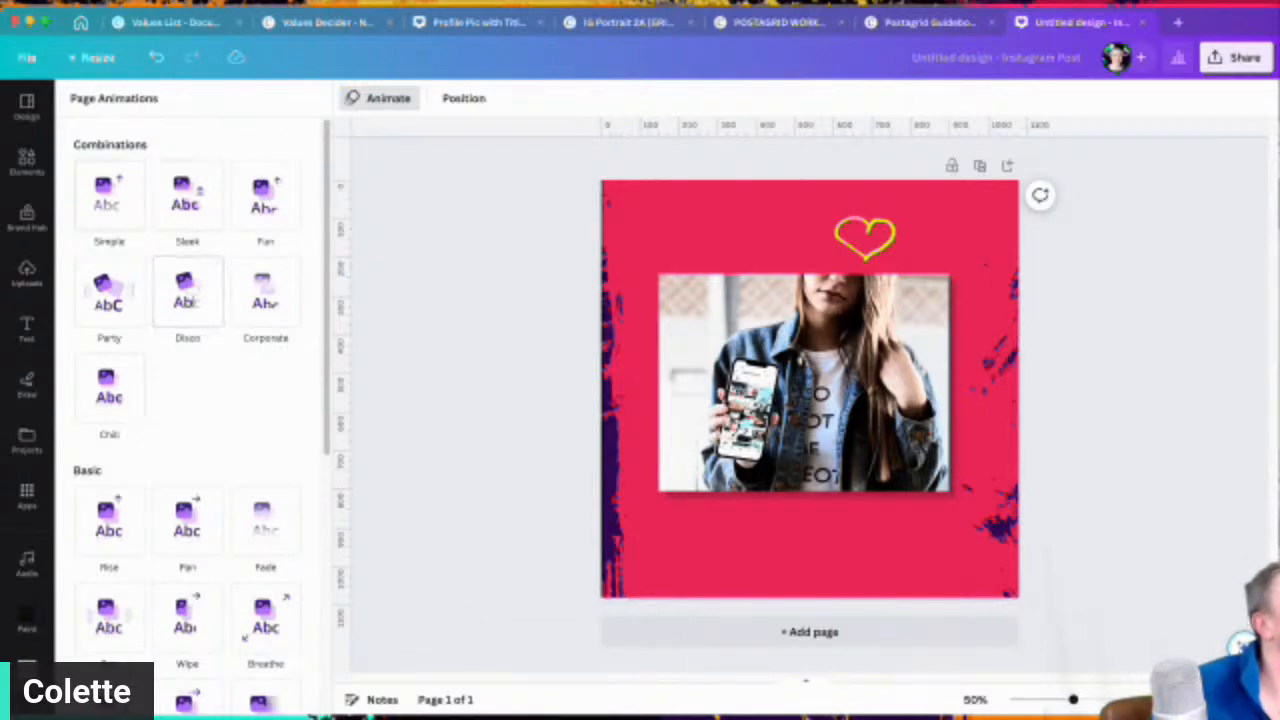
{"action": "left_click", "coordinate": [190, 298]}
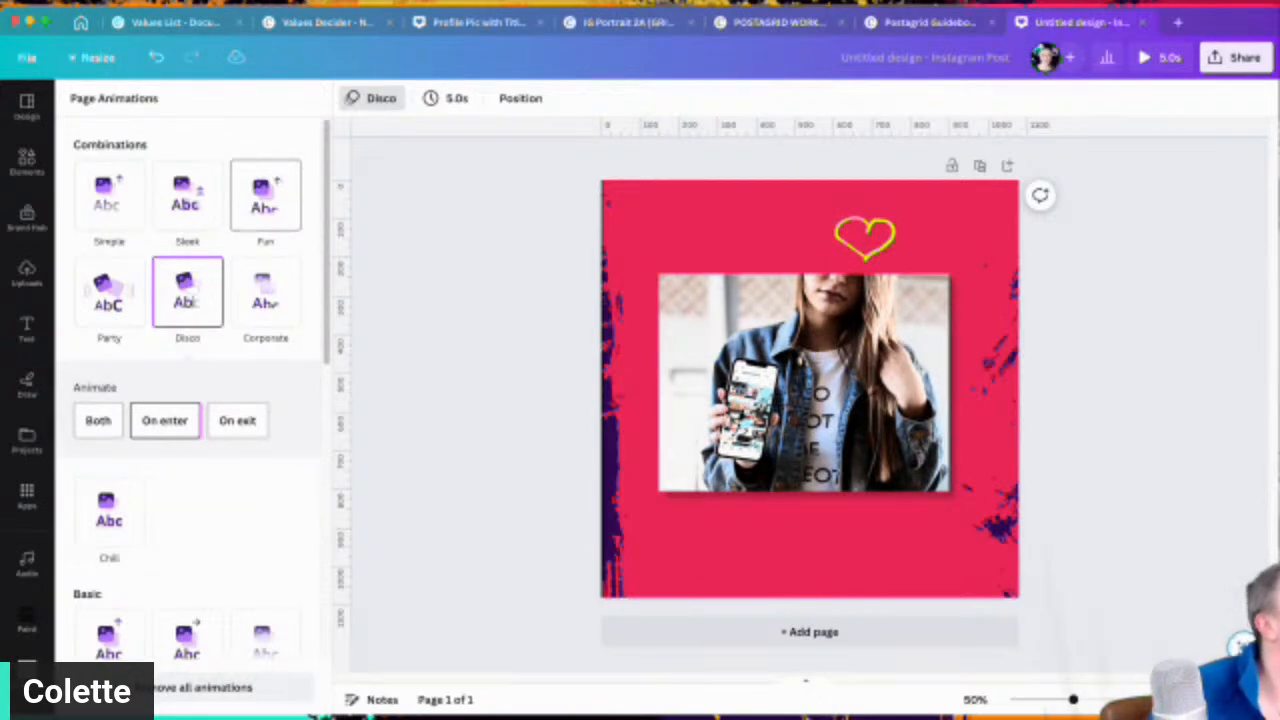
{"action": "left_click", "coordinate": [27, 385]}
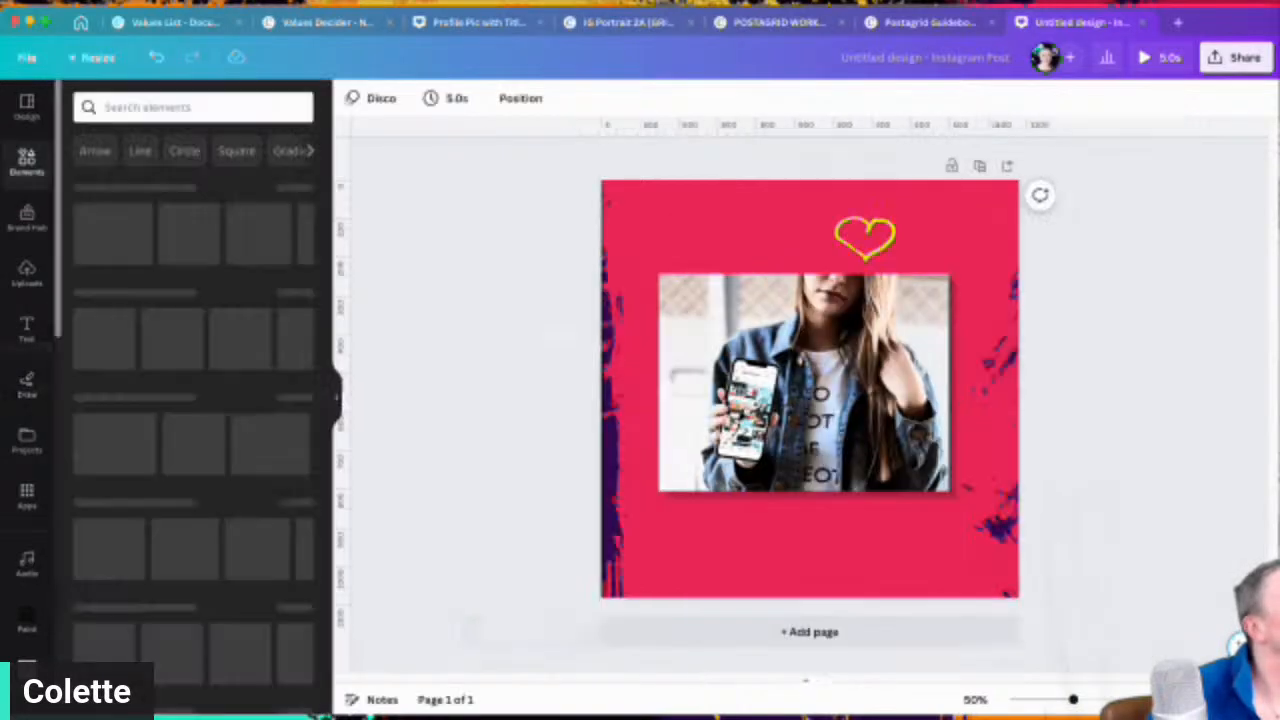
Step: Select both strokes of the yellow drawn heart and group them into one element
{"action": "left_click", "coordinate": [27, 160]}
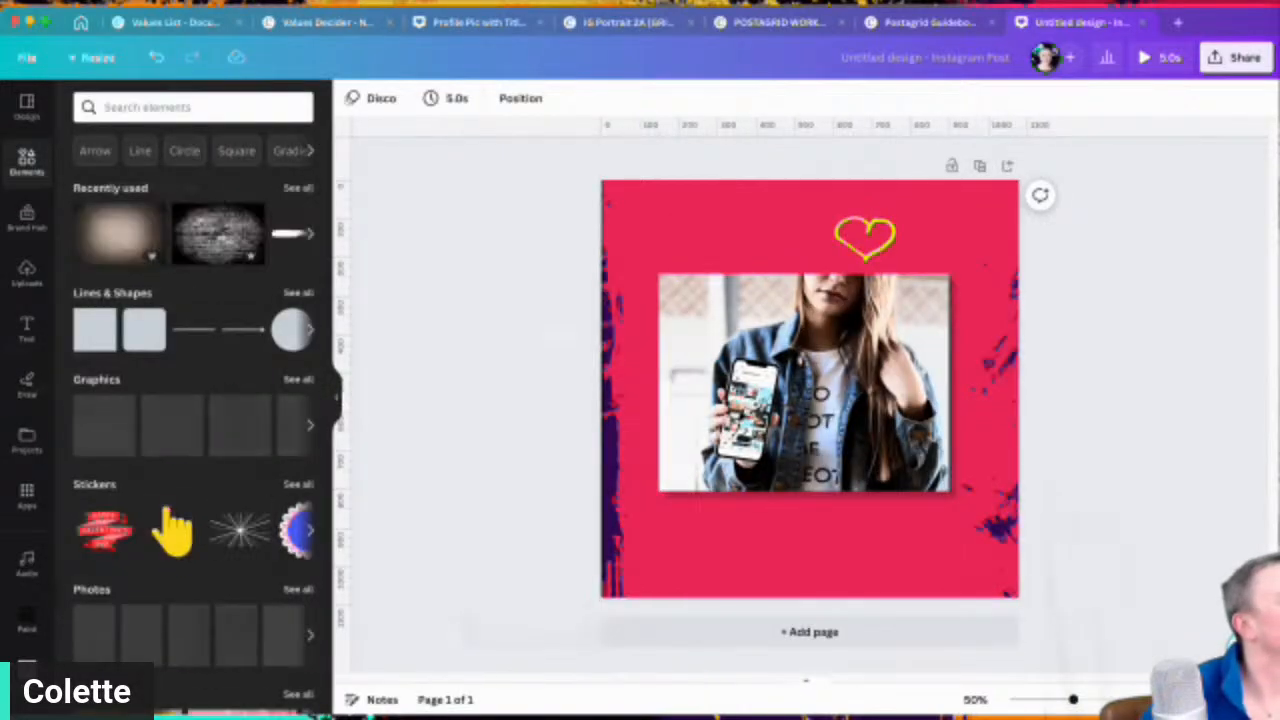
{"action": "left_click", "coordinate": [880, 240]}
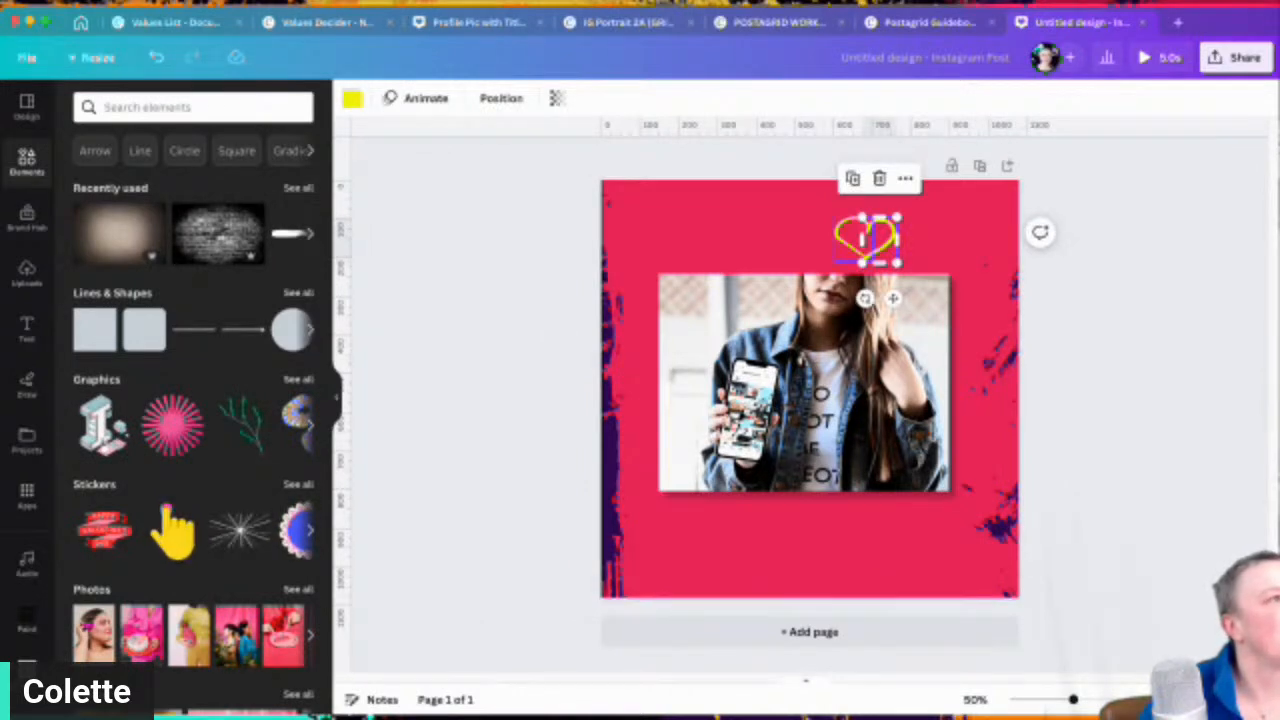
{"action": "left_click", "coordinate": [848, 240], "text": "shift"}
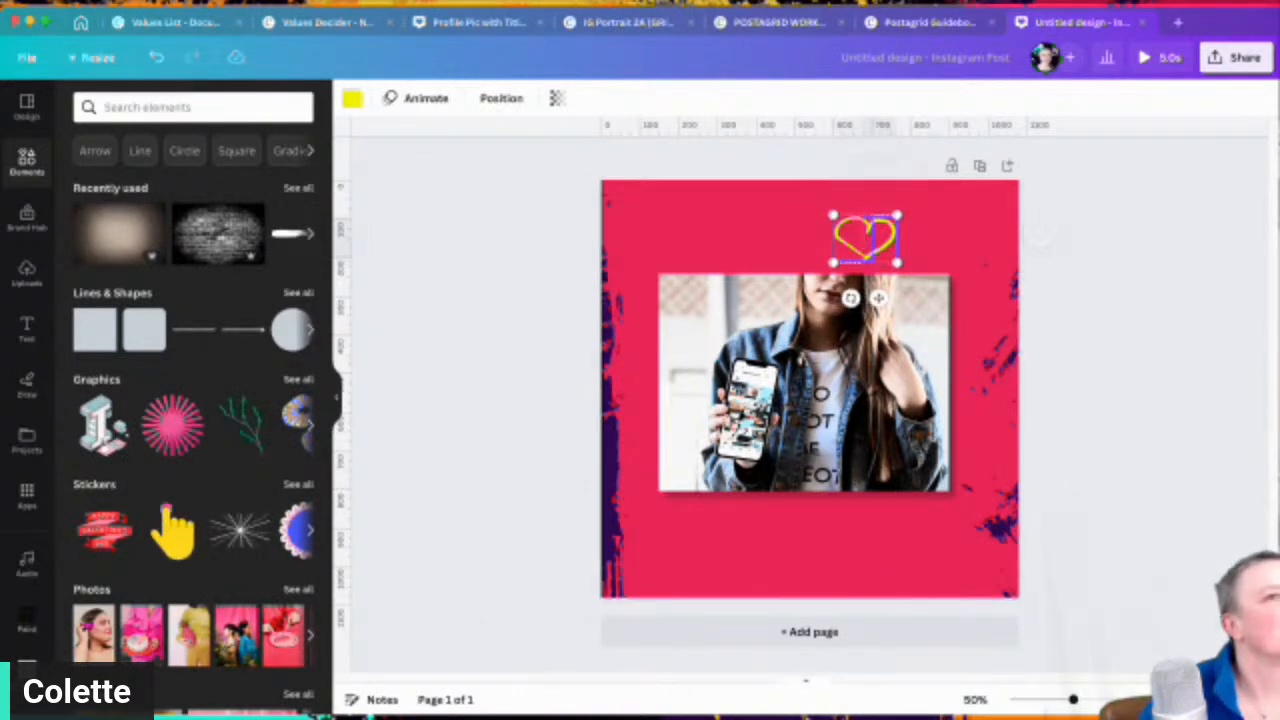
{"action": "left_click", "coordinate": [825, 176]}
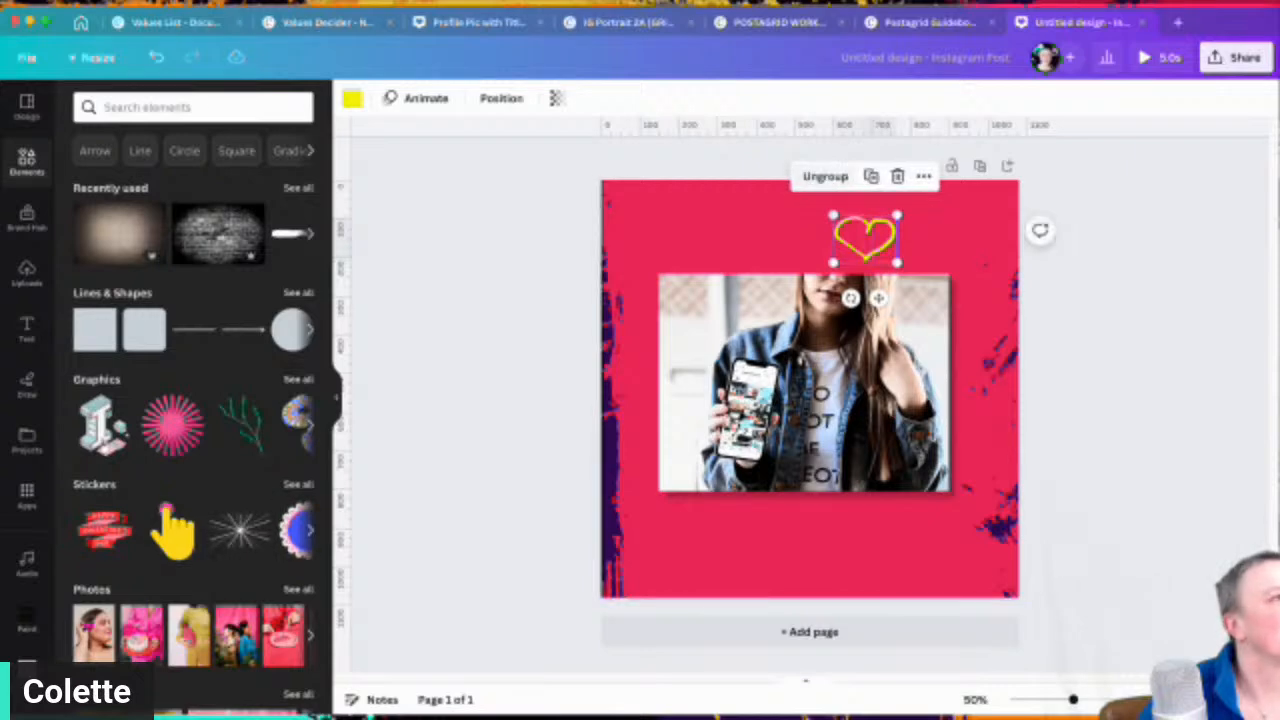
Step: Try a custom path animation that loops the heart around the mockup photo and in toward the phone, and delete the path
{"action": "left_click", "coordinate": [418, 98]}
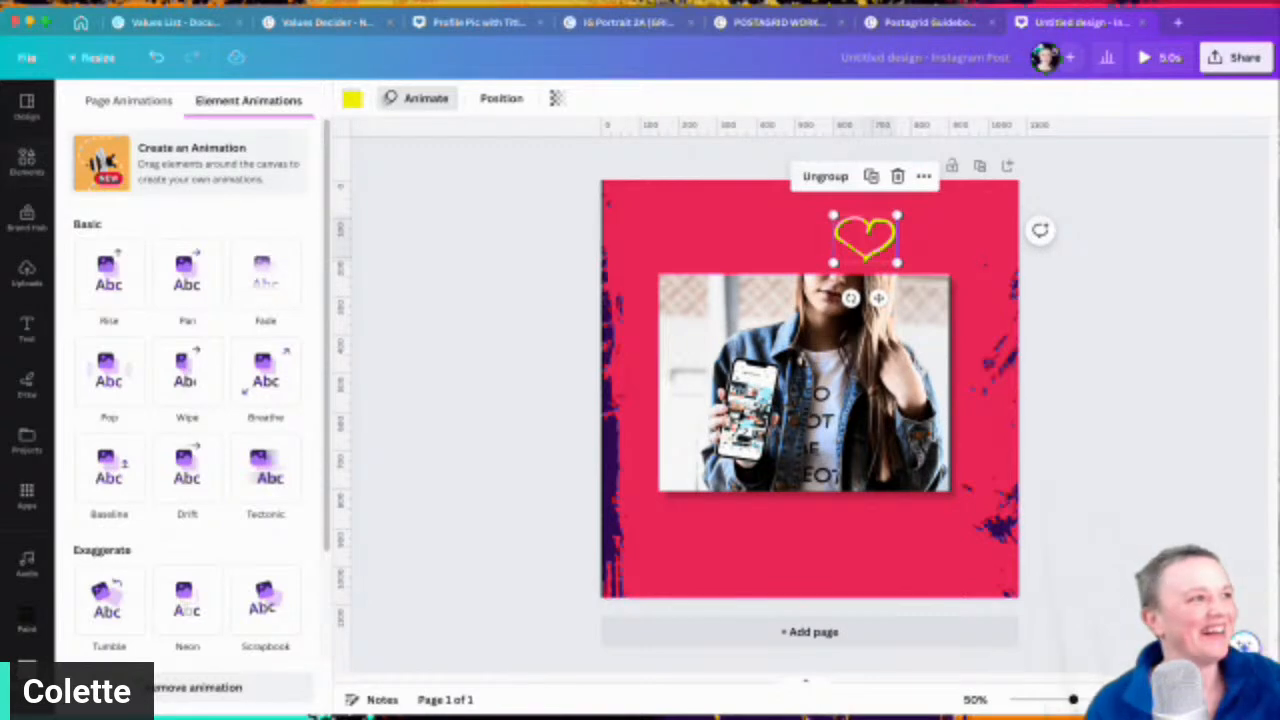
{"action": "left_click", "coordinate": [123, 186]}
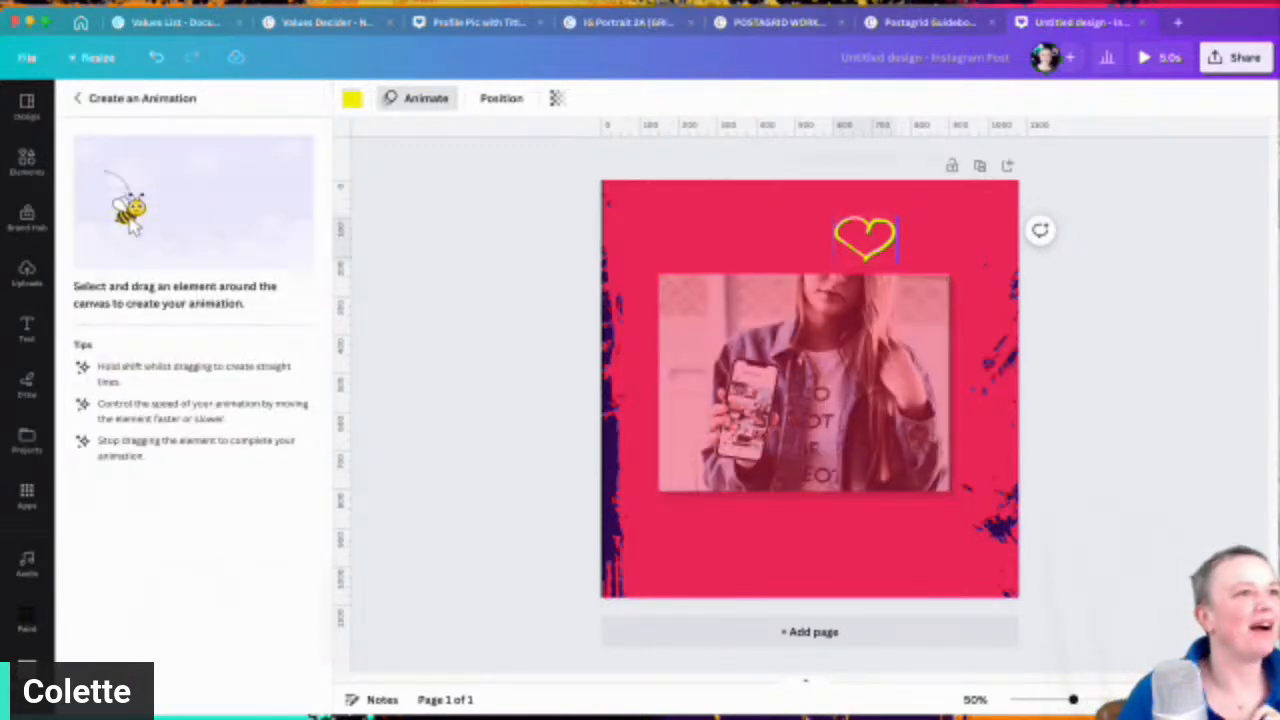
{"action": "mouse_move", "coordinate": [865, 238]}
{"action": "left_mouse_down"}
{"action": "mouse_move", "coordinate": [643, 244]}
{"action": "mouse_move", "coordinate": [618, 302]}
{"action": "mouse_move", "coordinate": [621, 402]}
{"action": "mouse_move", "coordinate": [667, 525]}
{"action": "mouse_move", "coordinate": [712, 565]}
{"action": "mouse_move", "coordinate": [878, 590]}
{"action": "mouse_move", "coordinate": [940, 570]}
{"action": "mouse_move", "coordinate": [977, 495]}
{"action": "mouse_move", "coordinate": [969, 326]}
{"action": "mouse_move", "coordinate": [939, 258]}
{"action": "mouse_move", "coordinate": [862, 228]}
{"action": "mouse_move", "coordinate": [726, 298]}
{"action": "mouse_move", "coordinate": [726, 276]}
{"action": "mouse_move", "coordinate": [705, 321]}
{"action": "mouse_move", "coordinate": [737, 363]}
{"action": "left_mouse_up"}
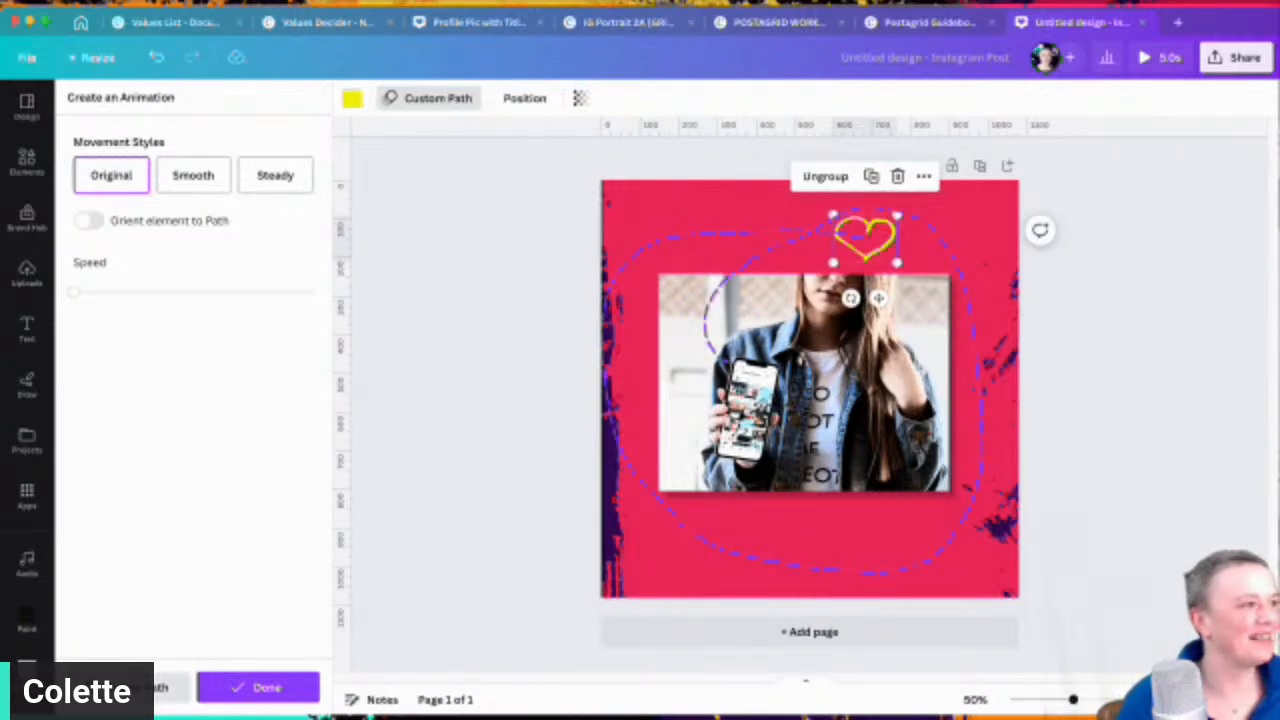
{"action": "left_click", "coordinate": [160, 687]}
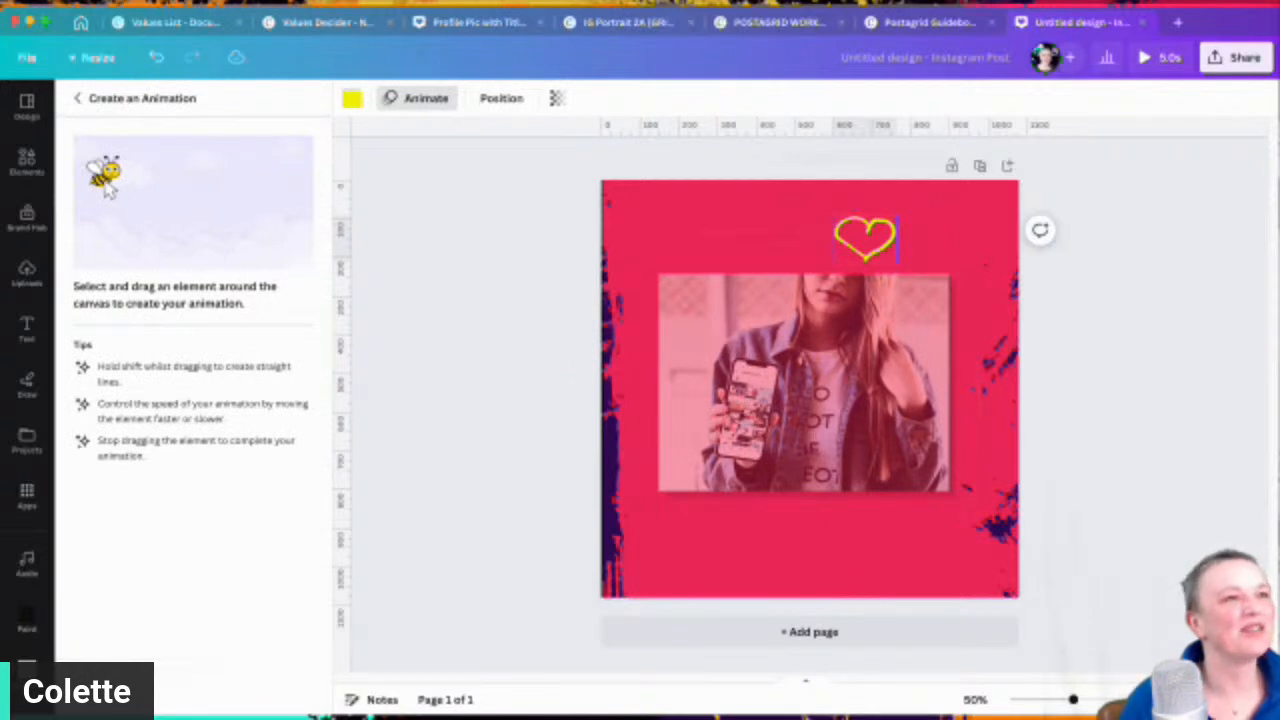
Step: Try a zigzag animation path for the heart down across the photo, comparing the Smooth, Steady and Original movement styles, and delete the path
{"action": "mouse_move", "coordinate": [865, 237]}
{"action": "left_mouse_down"}
{"action": "mouse_move", "coordinate": [740, 250]}
{"action": "mouse_move", "coordinate": [887, 278]}
{"action": "mouse_move", "coordinate": [695, 338]}
{"action": "mouse_move", "coordinate": [720, 412]}
{"action": "mouse_move", "coordinate": [878, 420]}
{"action": "mouse_move", "coordinate": [740, 508]}
{"action": "mouse_move", "coordinate": [773, 563]}
{"action": "mouse_move", "coordinate": [848, 575]}
{"action": "mouse_move", "coordinate": [854, 555]}
{"action": "mouse_move", "coordinate": [799, 513]}
{"action": "mouse_move", "coordinate": [950, 534]}
{"action": "left_mouse_up"}
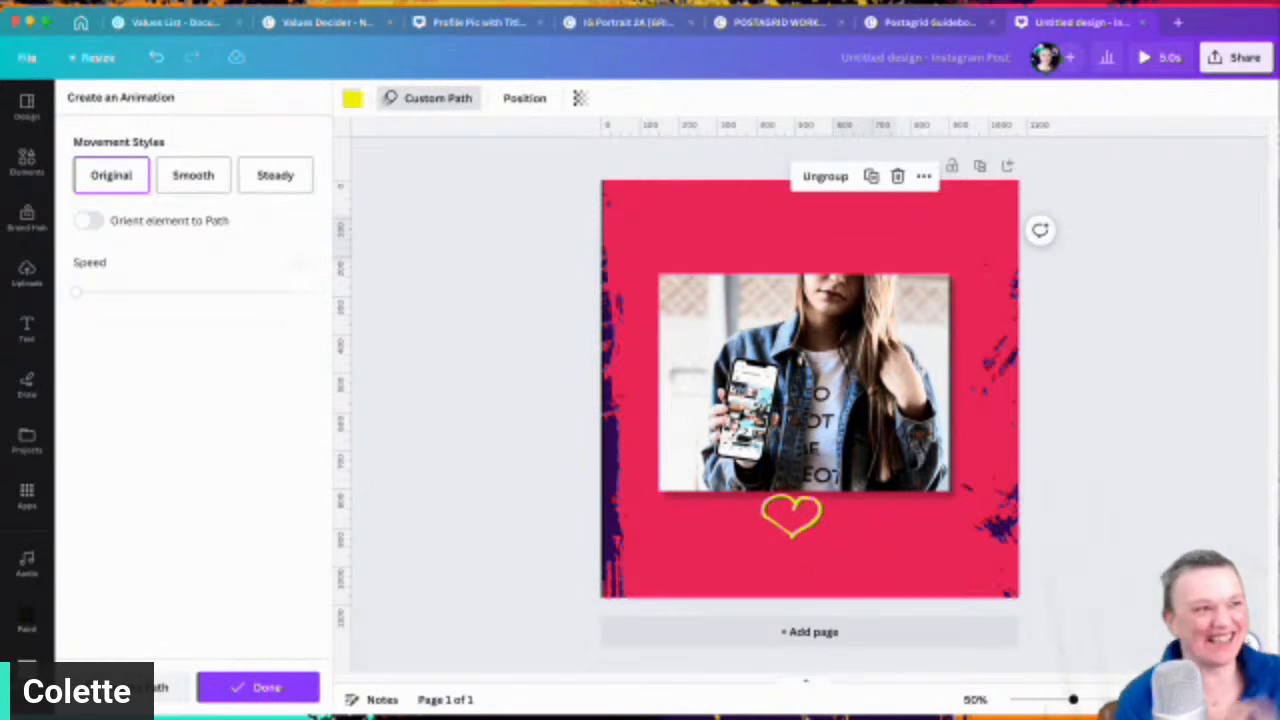
{"action": "left_click", "coordinate": [193, 175]}
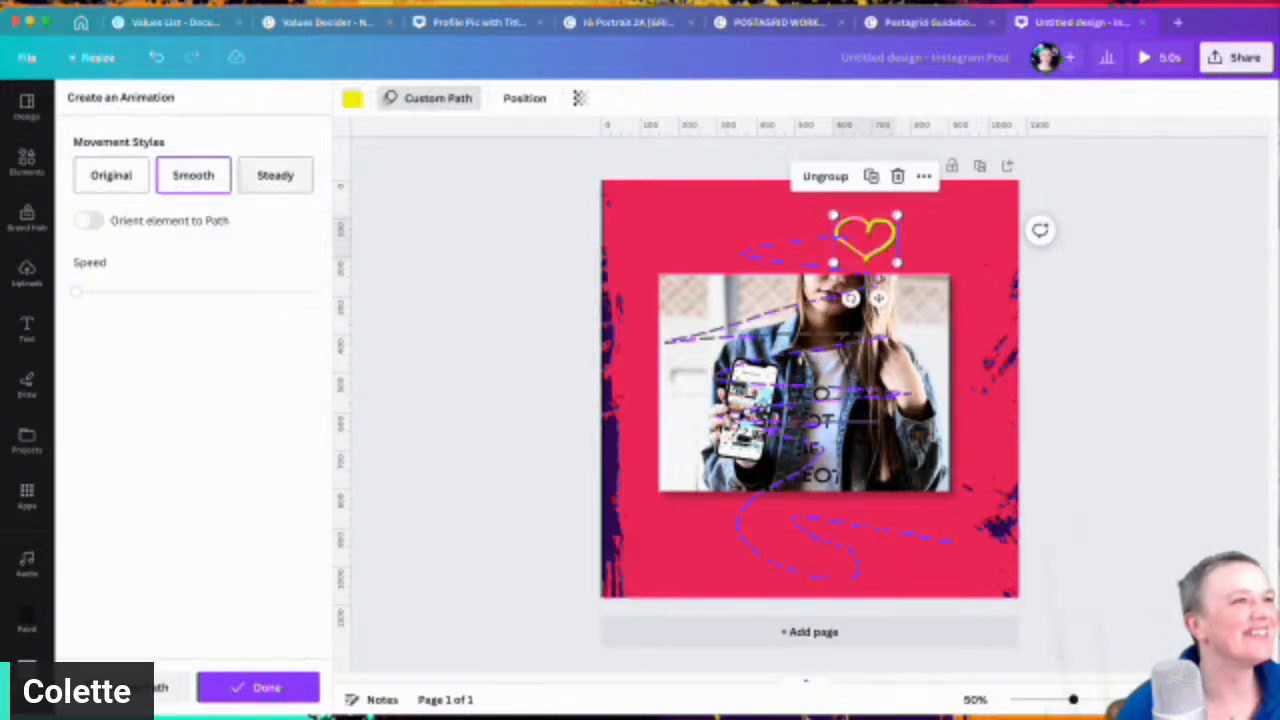
{"action": "left_click", "coordinate": [275, 175]}
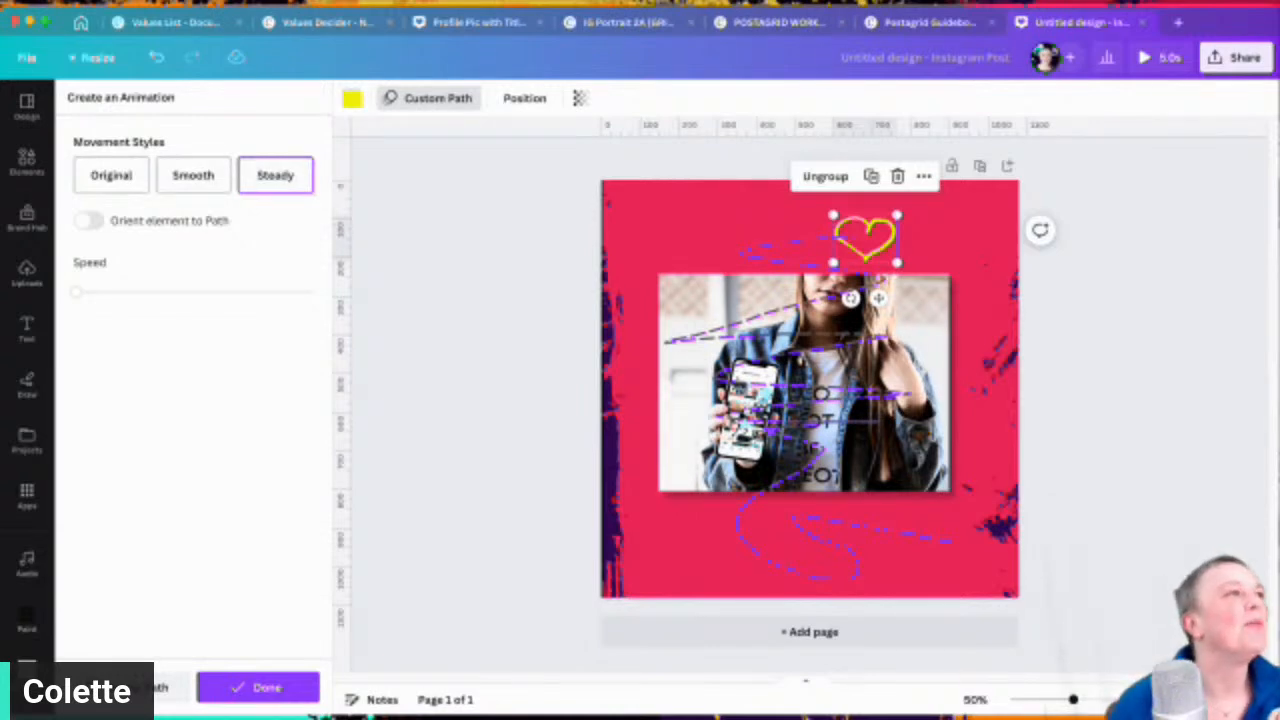
{"action": "left_click", "coordinate": [111, 175]}
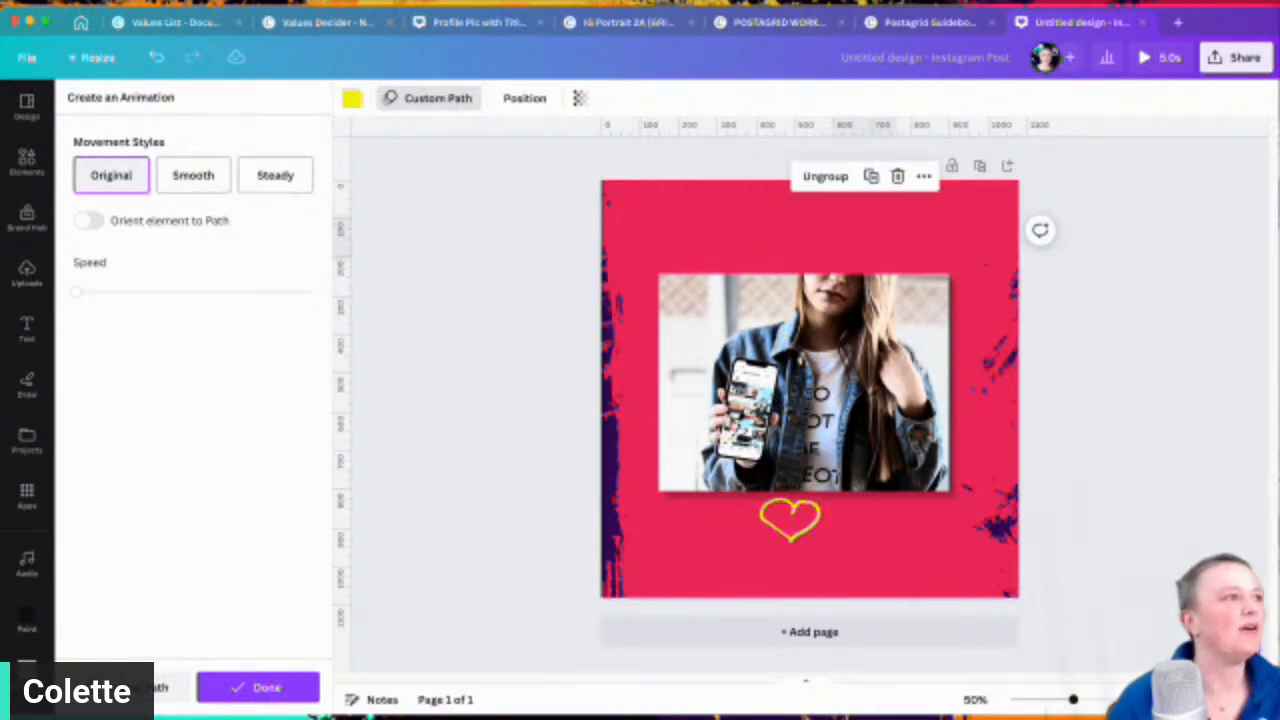
{"action": "left_click", "coordinate": [152, 687]}
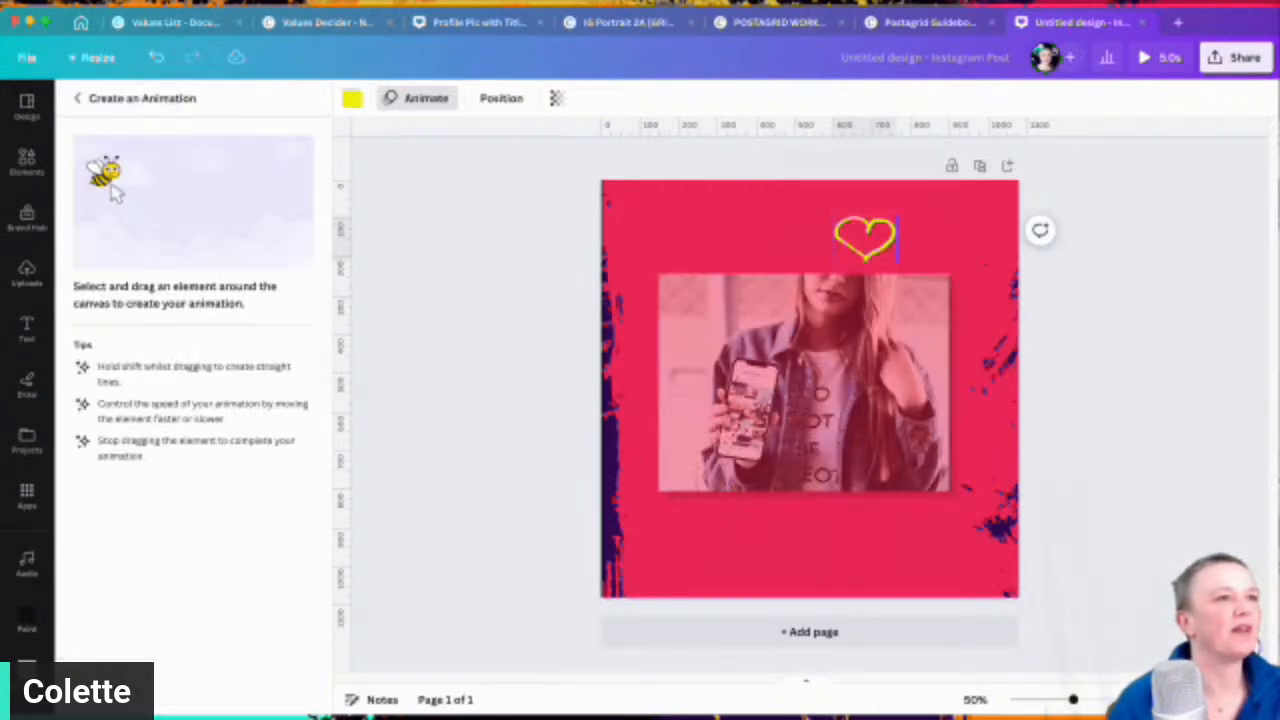
{"action": "mouse_move", "coordinate": [866, 238]}
{"action": "left_mouse_down"}
{"action": "mouse_move", "coordinate": [903, 200]}
{"action": "mouse_move", "coordinate": [958, 229]}
{"action": "left_mouse_up"}
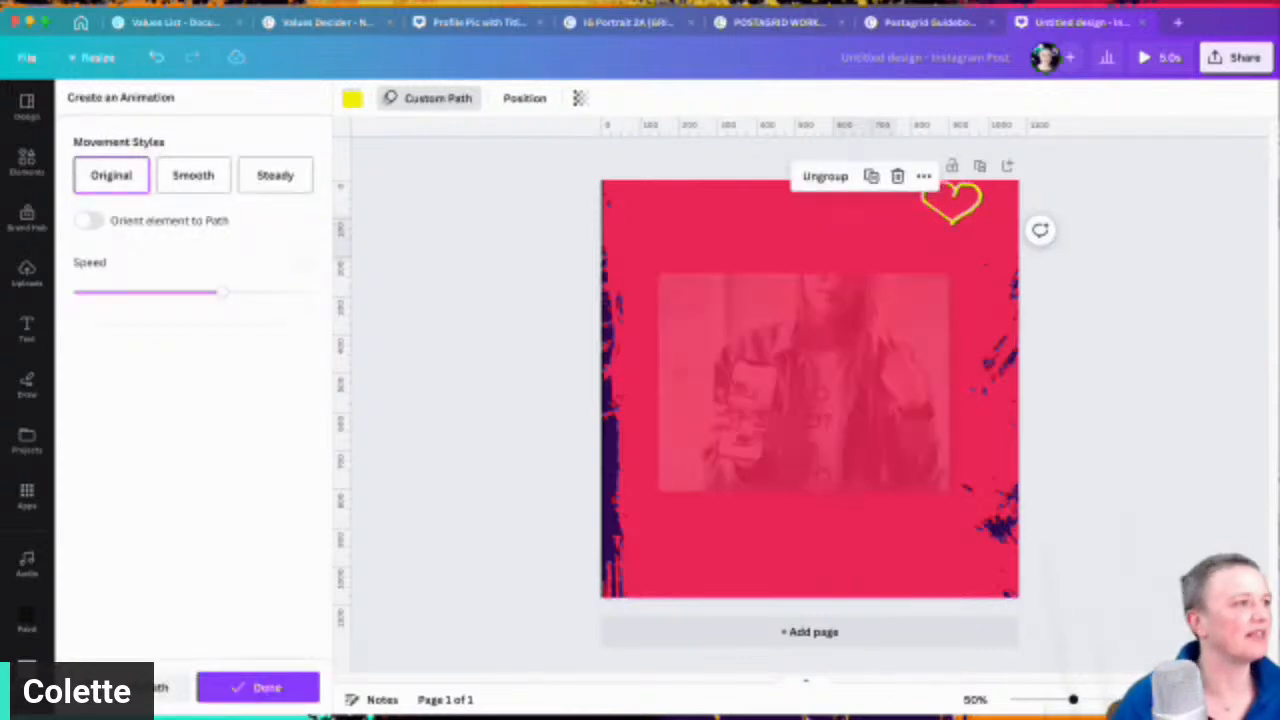
{"action": "left_click", "coordinate": [152, 687]}
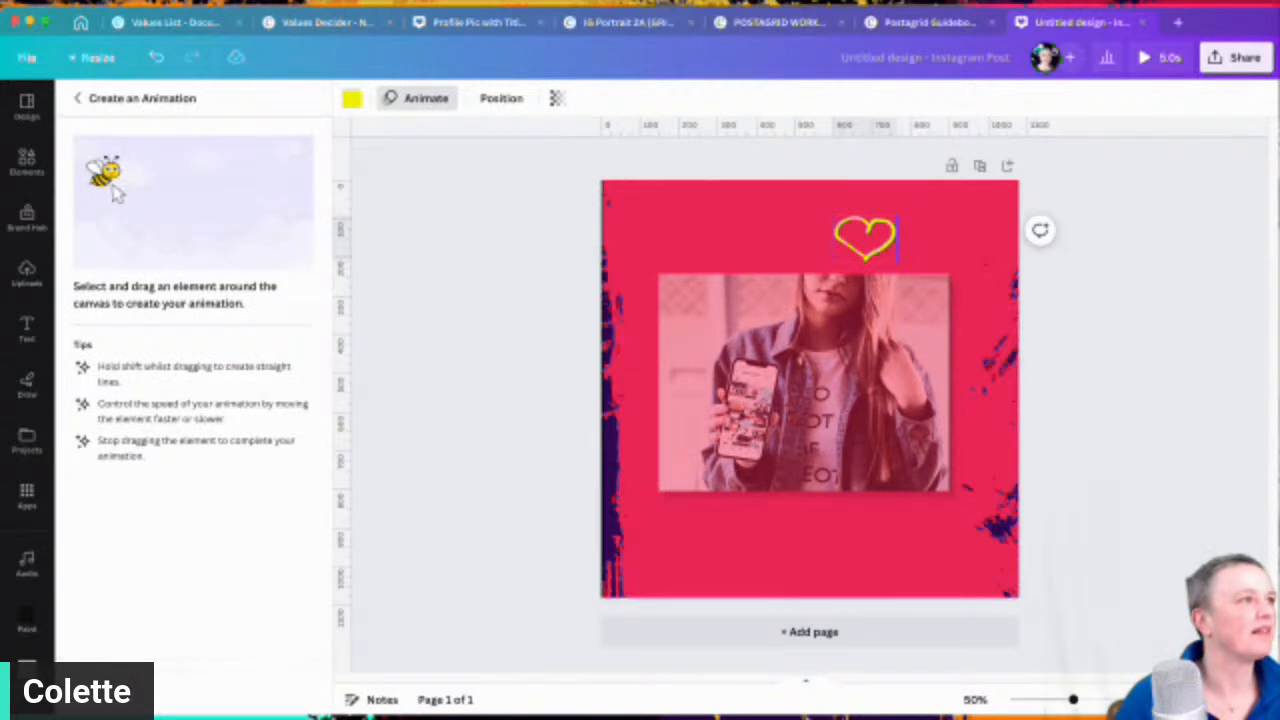
{"action": "key", "text": "Escape"}
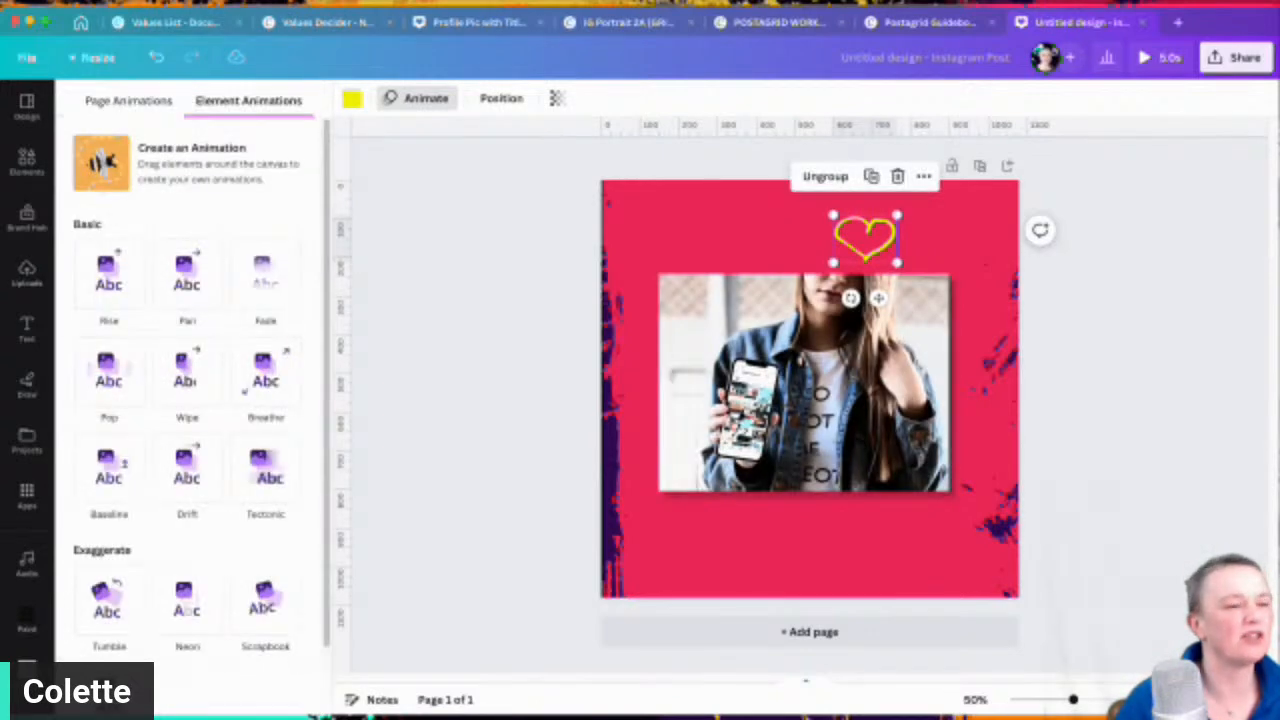
Step: Move the grouped heart to the page's lower right corner and create a custom animation path from there to the phone, circling around it
{"action": "left_click_drag", "start_coordinate": [865, 237], "coordinate": [1025, 607]}
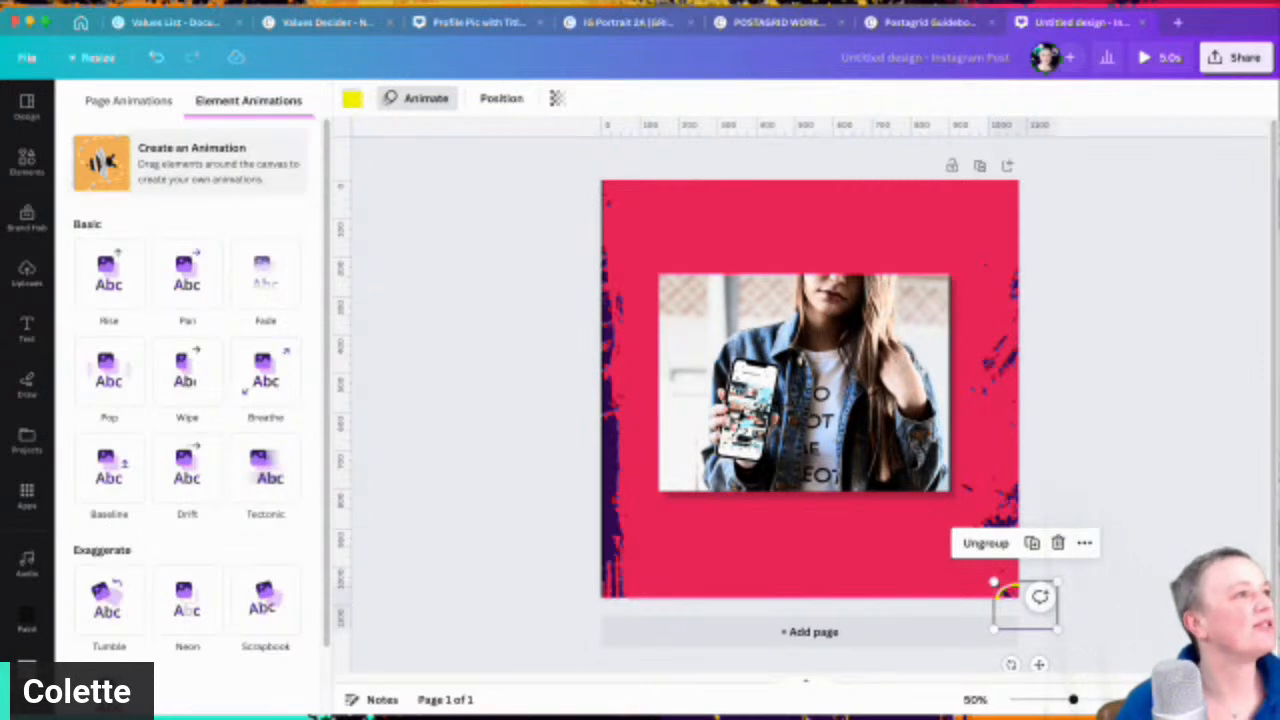
{"action": "left_click", "coordinate": [122, 192]}
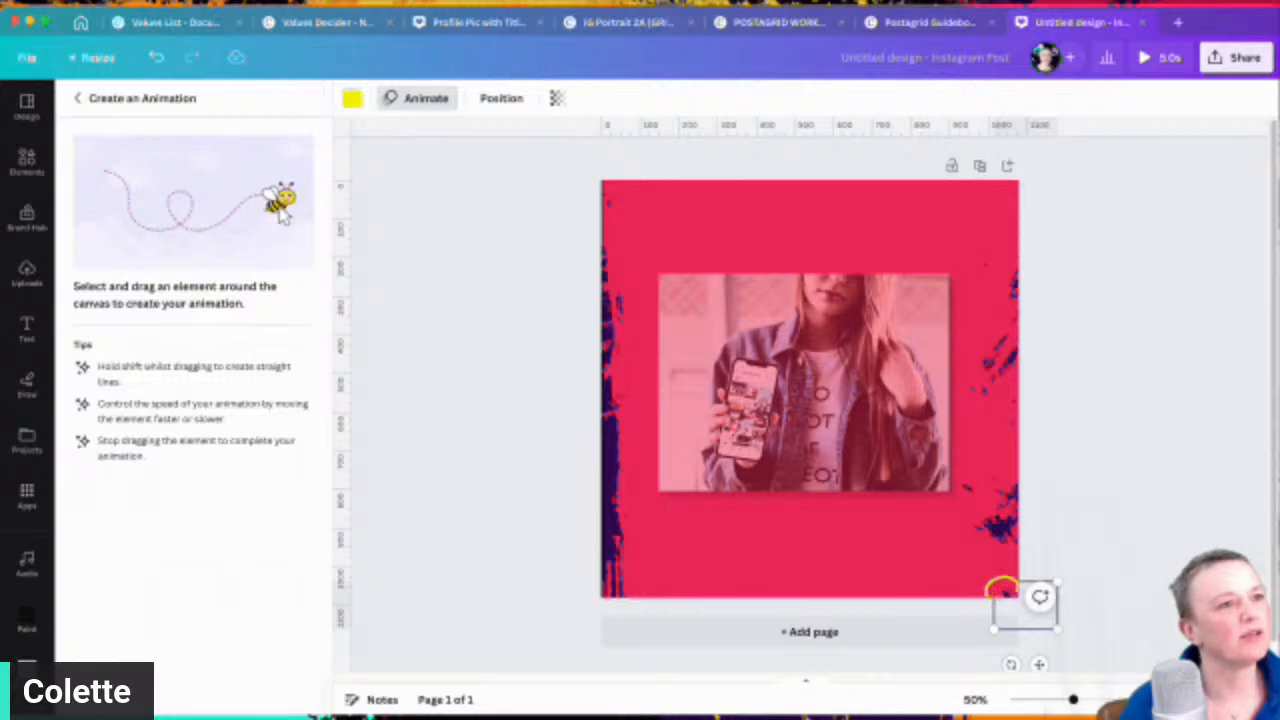
{"action": "mouse_move", "coordinate": [997, 587]}
{"action": "left_mouse_down"}
{"action": "mouse_move", "coordinate": [786, 439]}
{"action": "mouse_move", "coordinate": [747, 374]}
{"action": "mouse_move", "coordinate": [717, 397]}
{"action": "mouse_move", "coordinate": [718, 422]}
{"action": "mouse_move", "coordinate": [745, 437]}
{"action": "mouse_move", "coordinate": [765, 429]}
{"action": "mouse_move", "coordinate": [775, 412]}
{"action": "mouse_move", "coordinate": [760, 372]}
{"action": "mouse_move", "coordinate": [725, 375]}
{"action": "mouse_move", "coordinate": [763, 411]}
{"action": "left_mouse_up"}
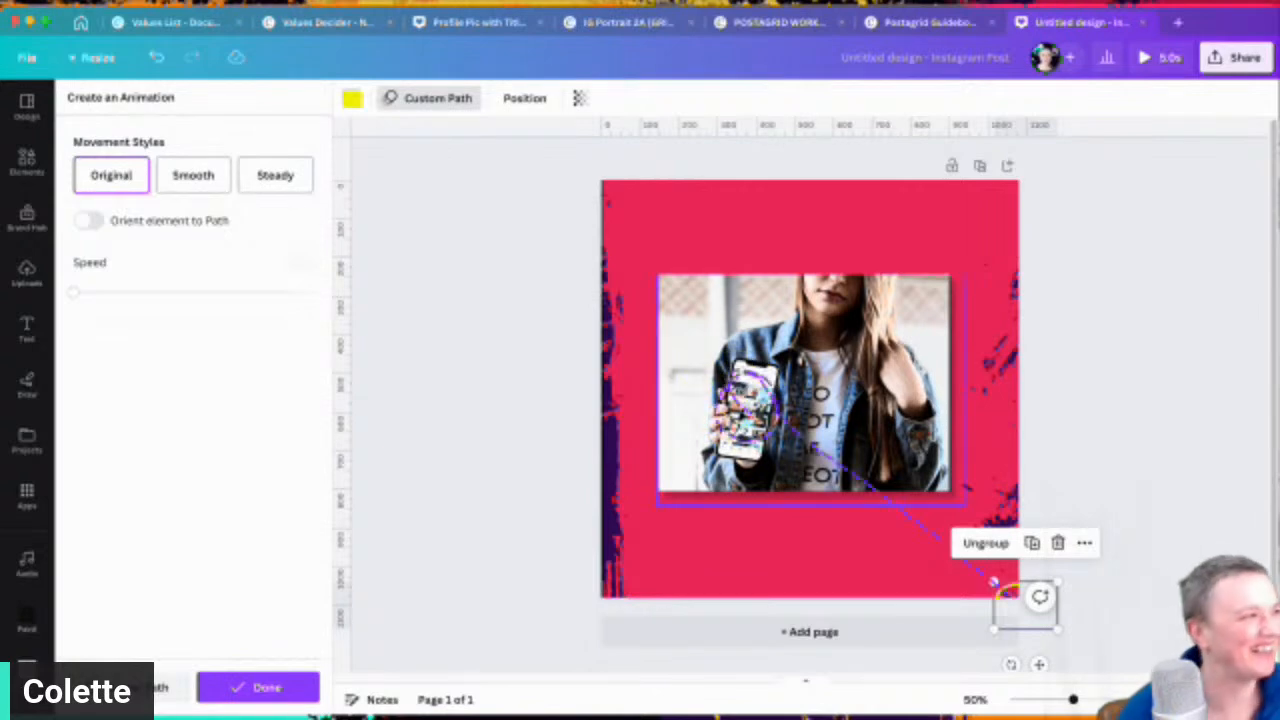
Step: Set the heart's path animation to Smooth movement at about a quarter of full speed, orient the element to the path, and finish the animation
{"action": "left_click", "coordinate": [193, 175]}
{"action": "left_click_drag", "start_coordinate": [85, 291], "coordinate": [140, 291]}
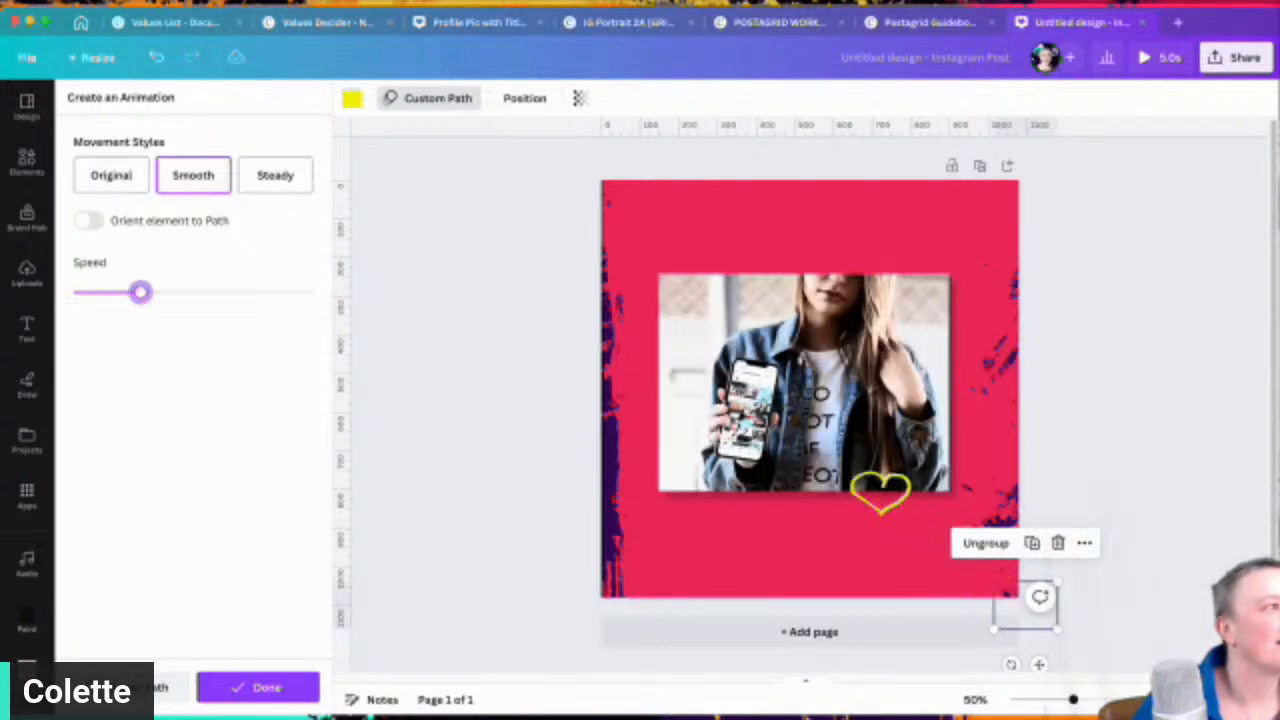
{"action": "left_click", "coordinate": [88, 220]}
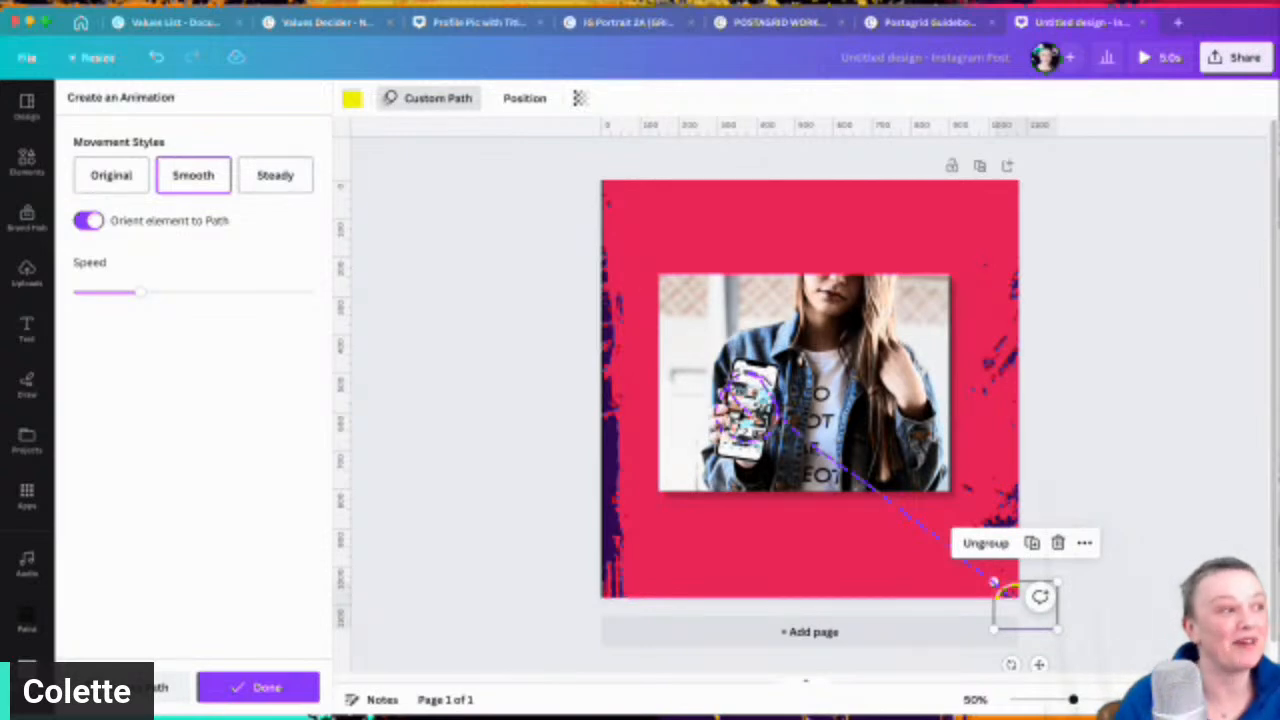
{"action": "left_click", "coordinate": [258, 687]}
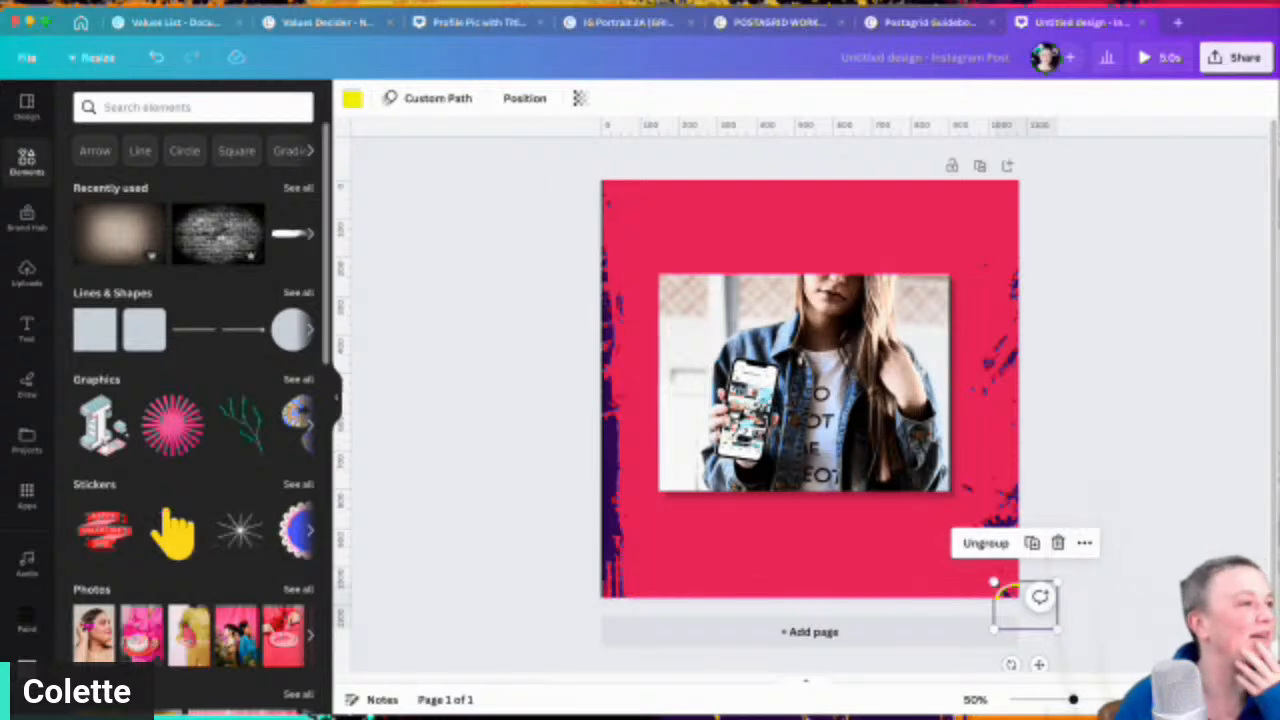
Step: Examine the Brand Hub's templates, logos, fonts and the full list of brand colour palettes
{"action": "left_click", "coordinate": [27, 218]}
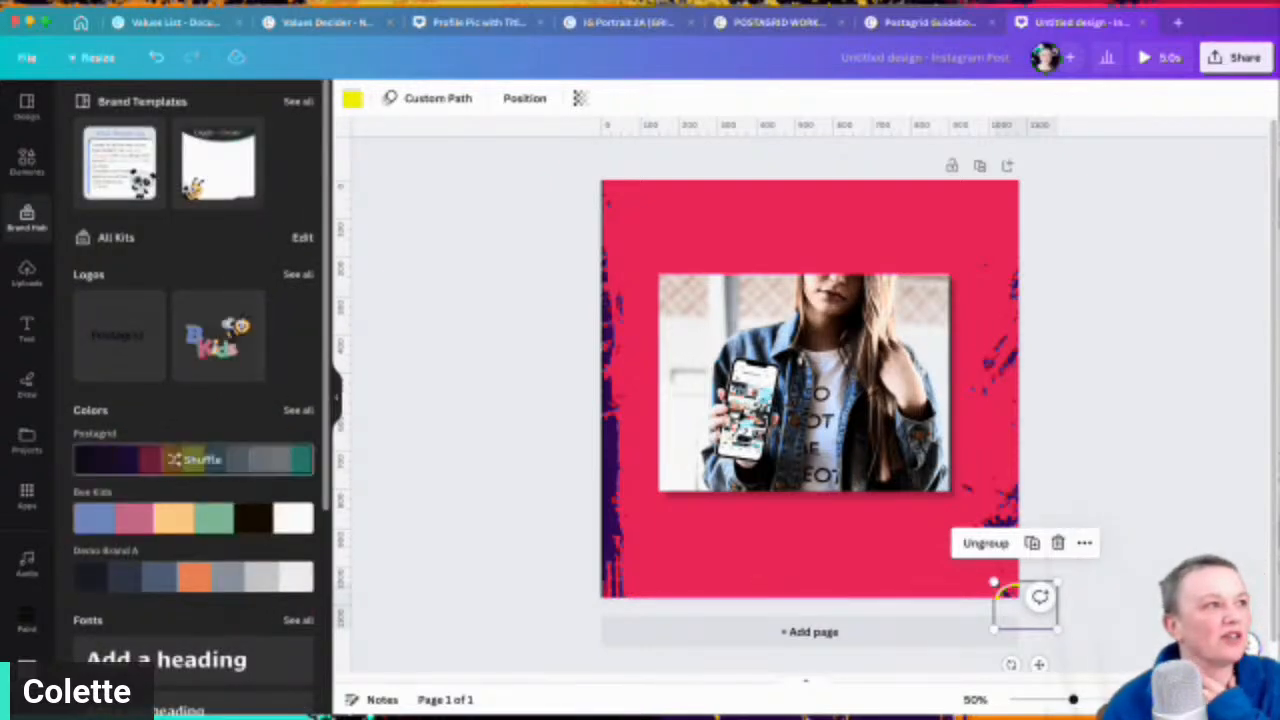
{"action": "scroll", "coordinate": [193, 400], "scroll_direction": "down", "scroll_amount": 5}
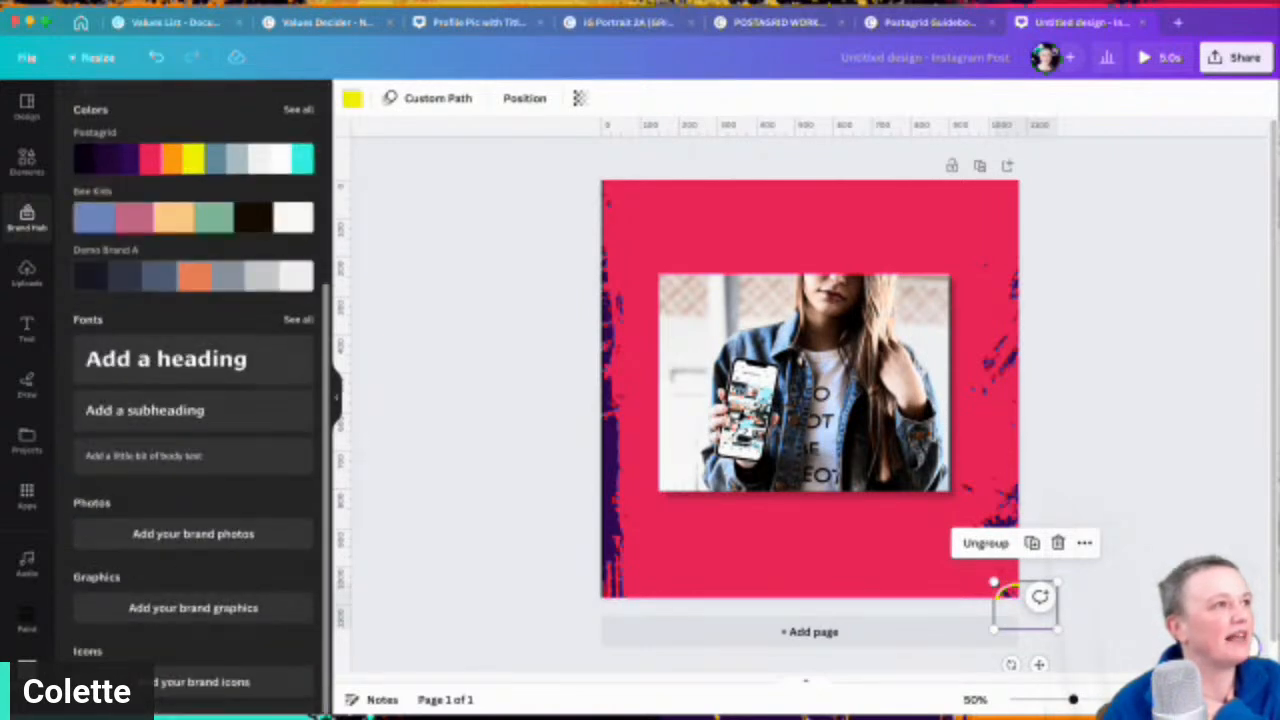
{"action": "left_click", "coordinate": [298, 109]}
{"action": "scroll", "coordinate": [193, 166], "scroll_direction": "down", "scroll_amount": 3}
{"action": "scroll", "coordinate": [193, 166], "scroll_direction": "up", "scroll_amount": 3}
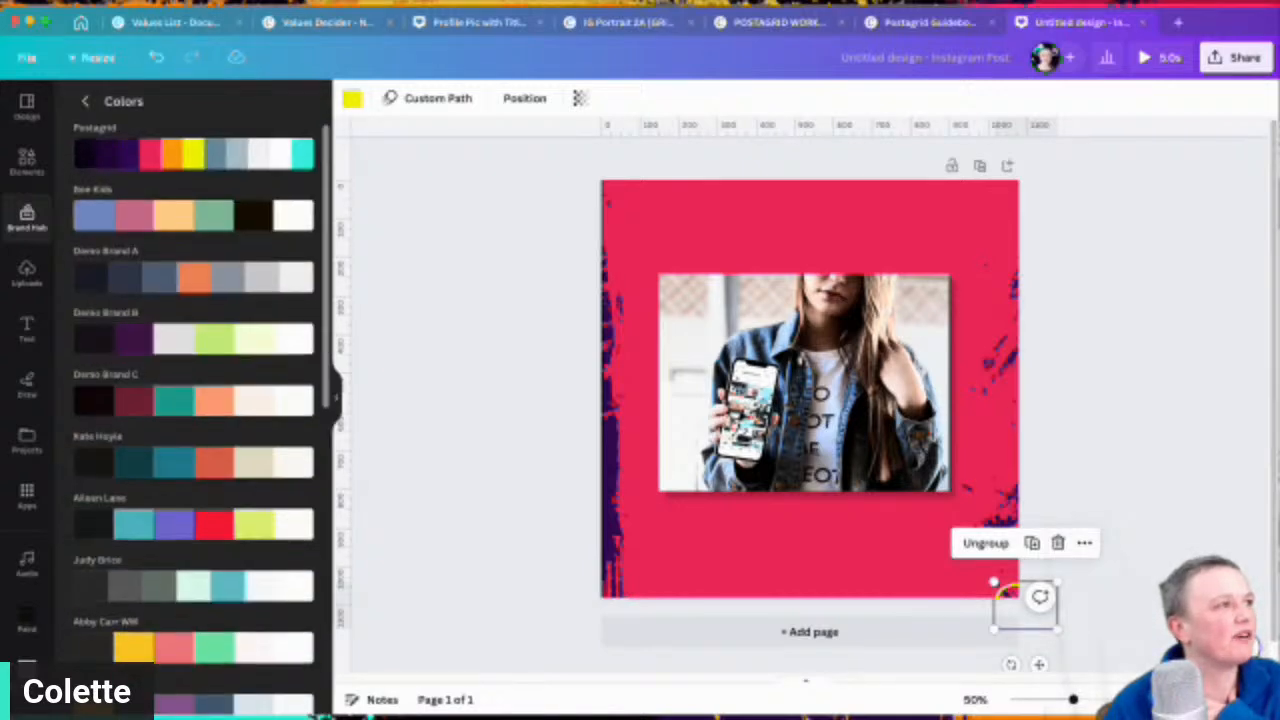
{"action": "scroll", "coordinate": [193, 209], "scroll_direction": "down", "scroll_amount": 3}
{"action": "scroll", "coordinate": [193, 209], "scroll_direction": "up", "scroll_amount": 3}
{"action": "left_click", "coordinate": [85, 101]}
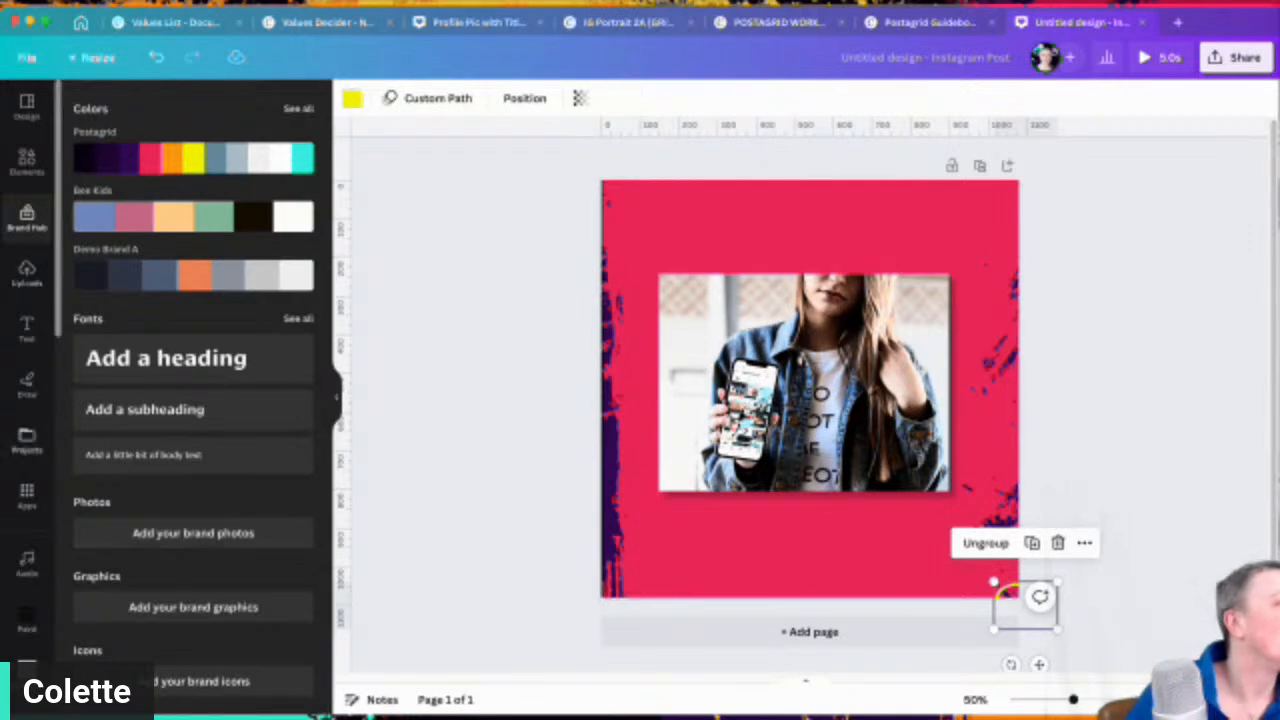
Step: Look through the available Canva apps, including the details of the Google Maps app
{"action": "left_click", "coordinate": [27, 493]}
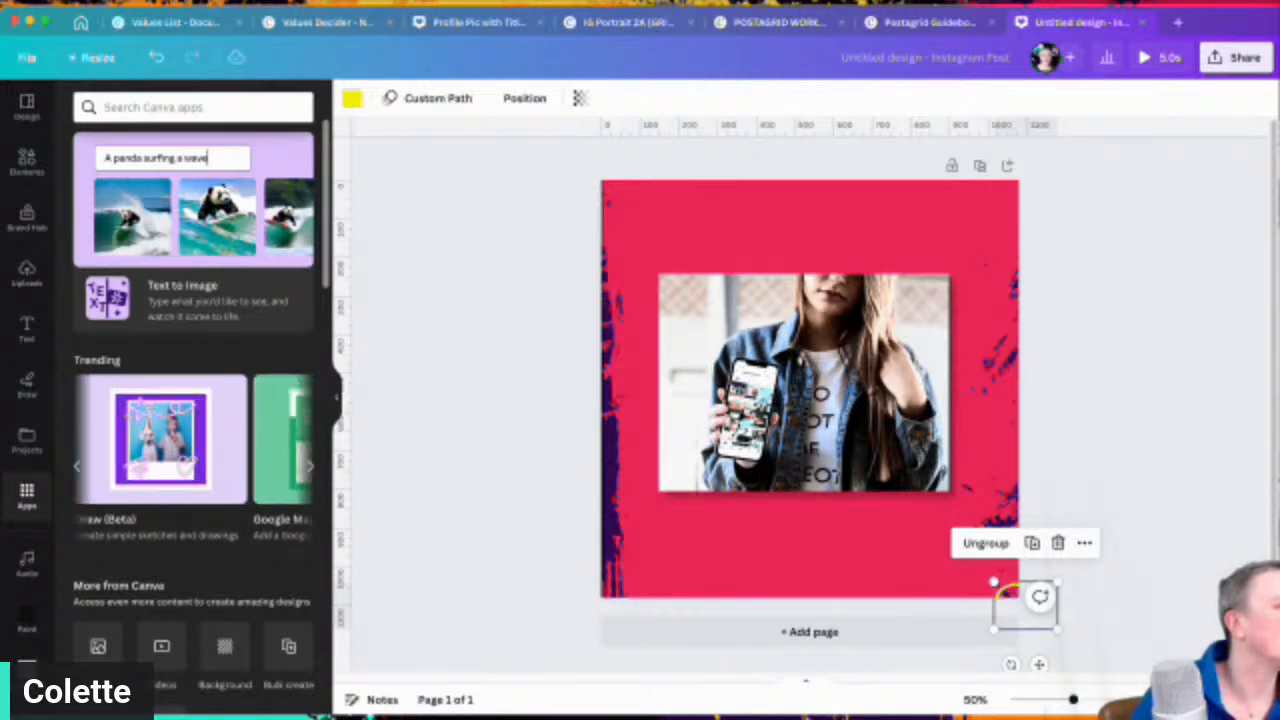
{"action": "left_click", "coordinate": [226, 438]}
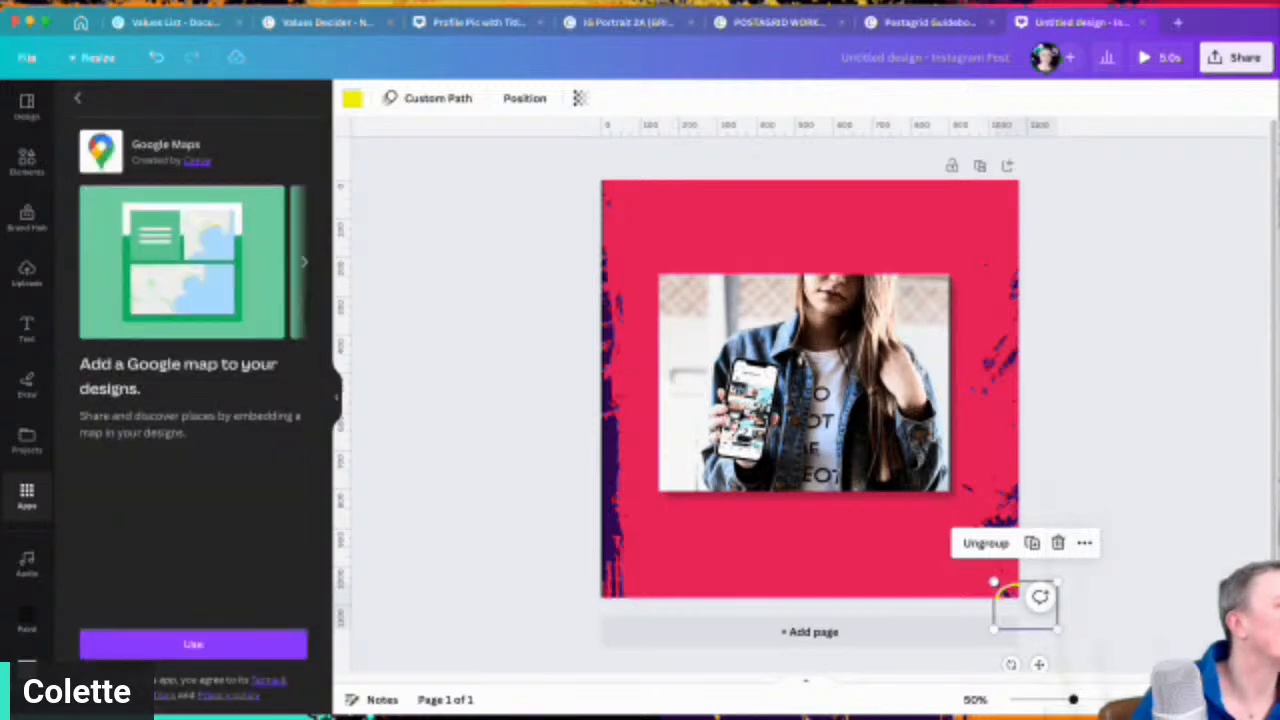
{"action": "left_click", "coordinate": [78, 98]}
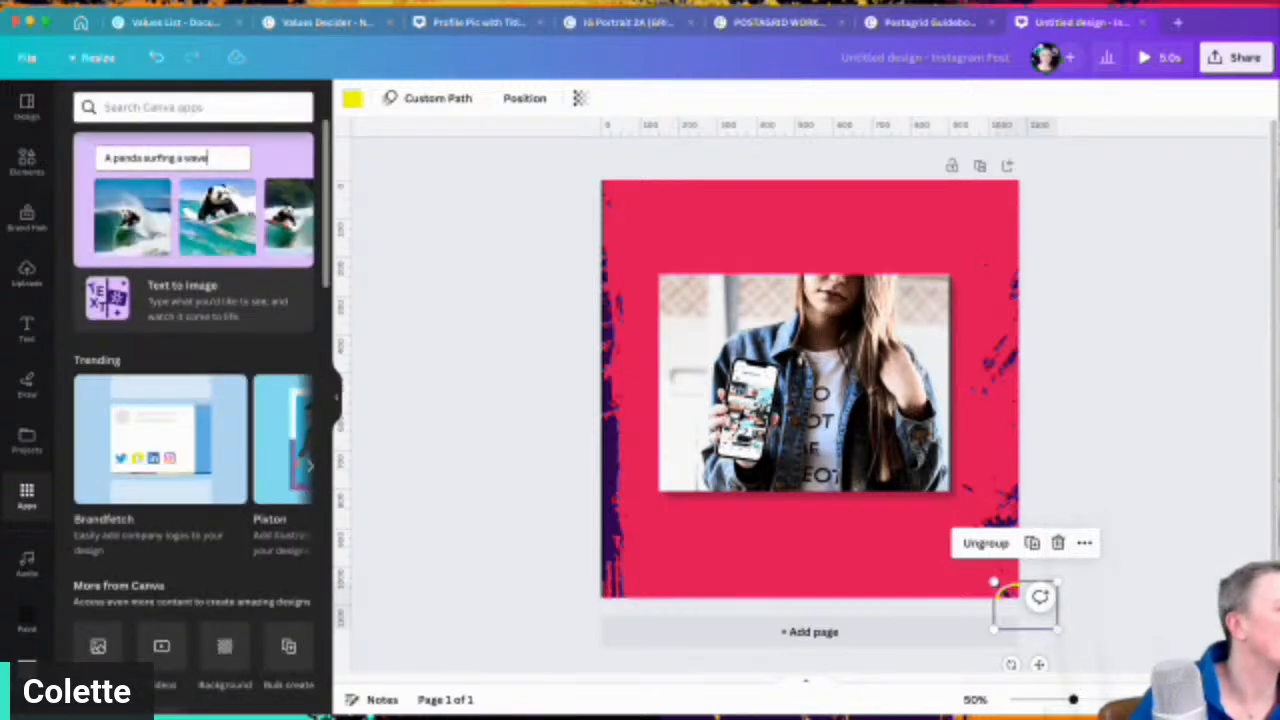
{"action": "scroll", "coordinate": [193, 400], "scroll_direction": "down", "scroll_amount": 2}
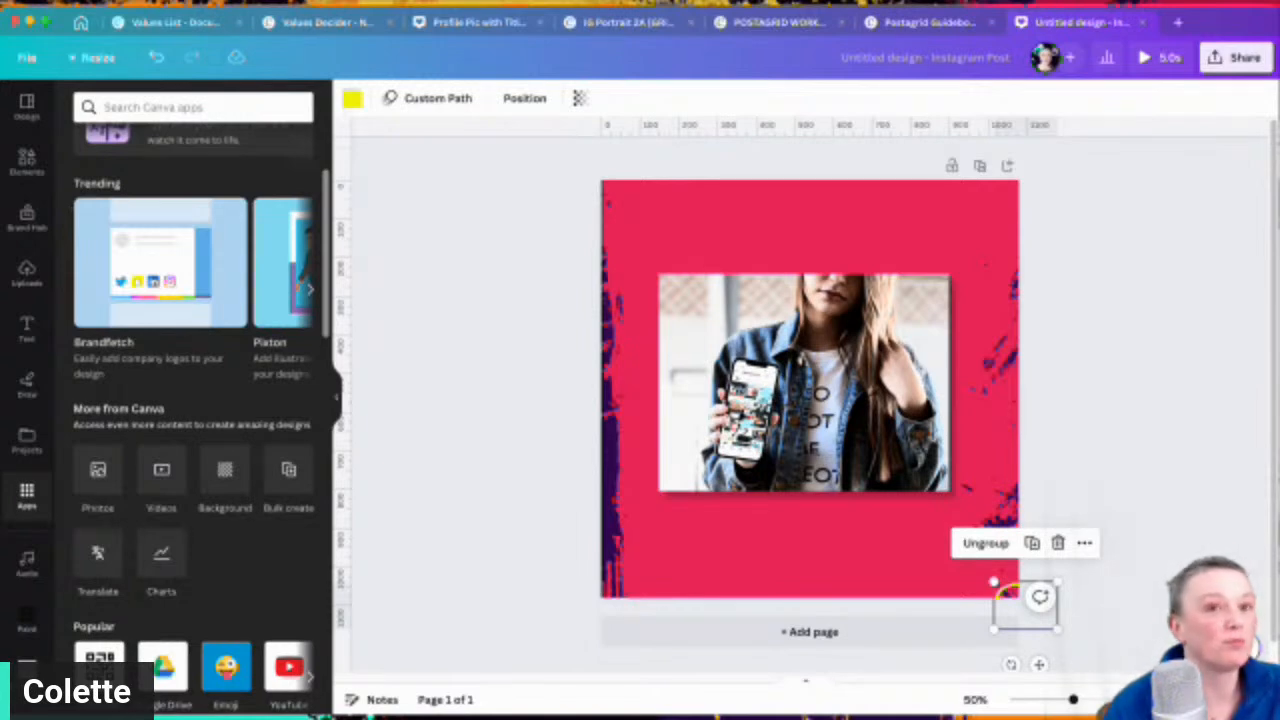
{"action": "scroll", "coordinate": [193, 400], "scroll_direction": "down", "scroll_amount": 1}
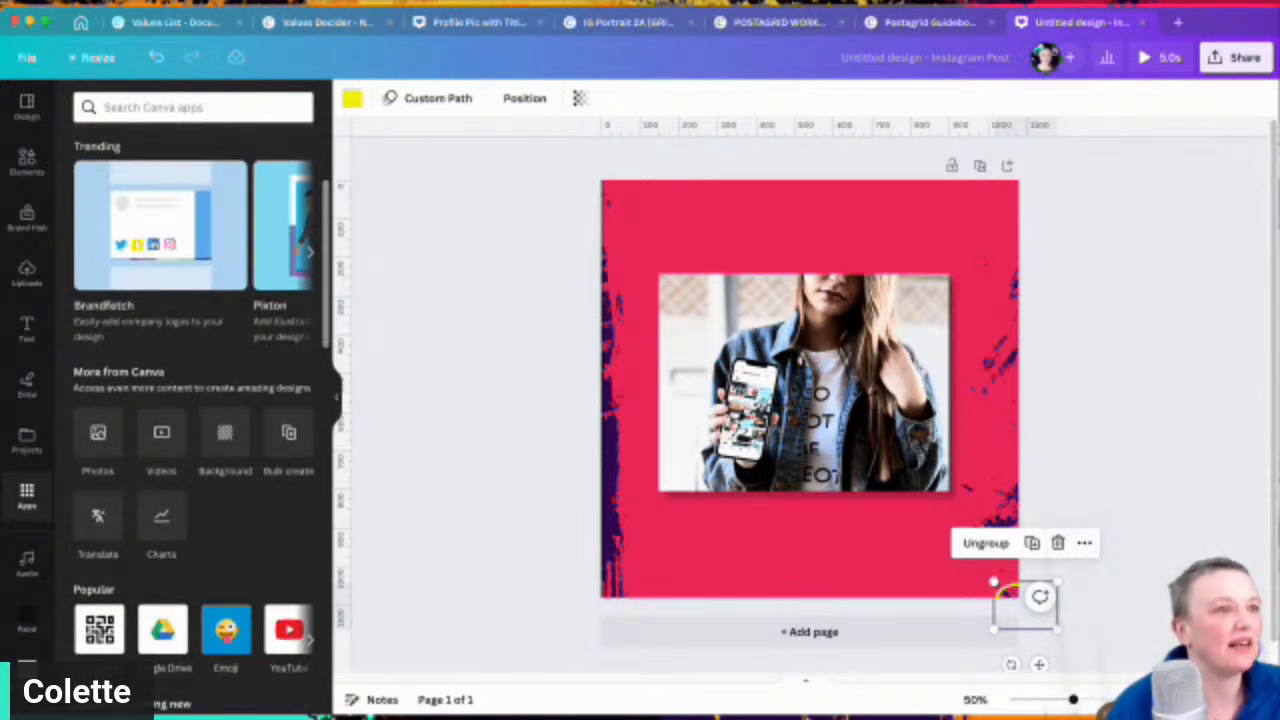
{"action": "scroll", "coordinate": [200, 420], "scroll_direction": "down", "scroll_amount": 2}
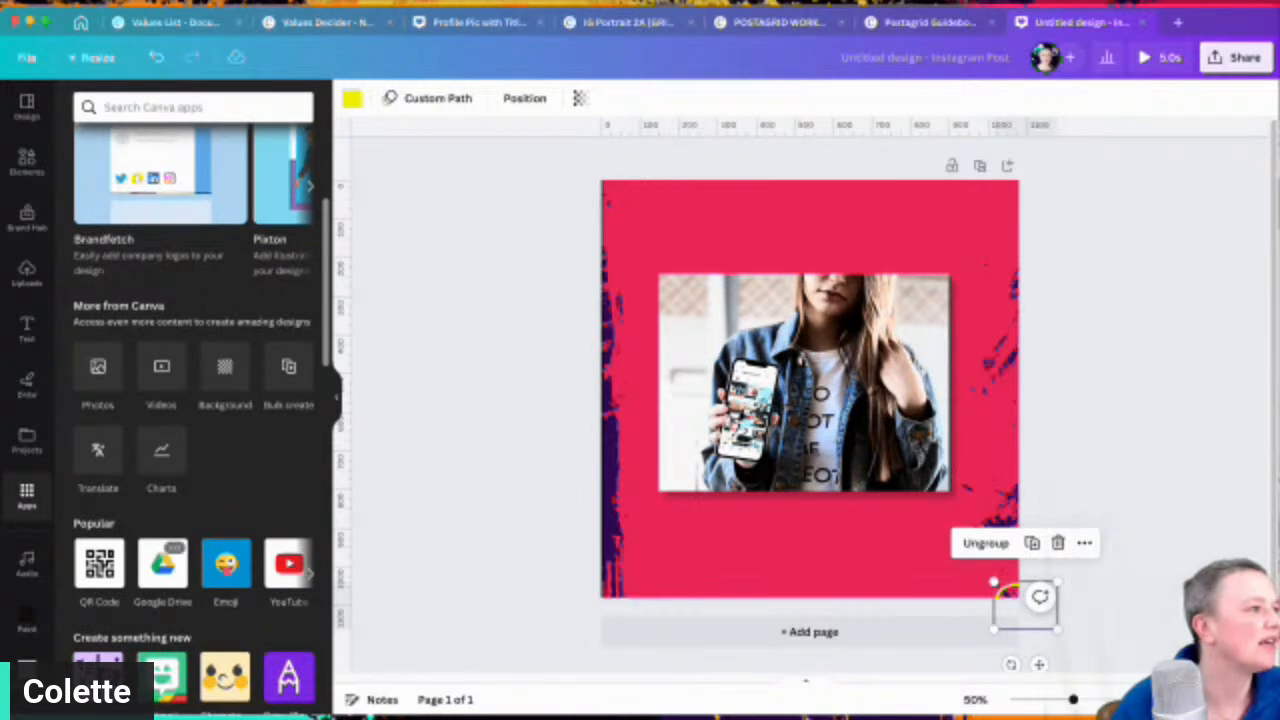
Step: Look through the rest of the Canva apps list, including the details of the Hue & Stripe app
{"action": "scroll", "coordinate": [200, 420], "scroll_direction": "down", "scroll_amount": 2}
{"action": "scroll", "coordinate": [200, 420], "scroll_direction": "down", "scroll_amount": 6}
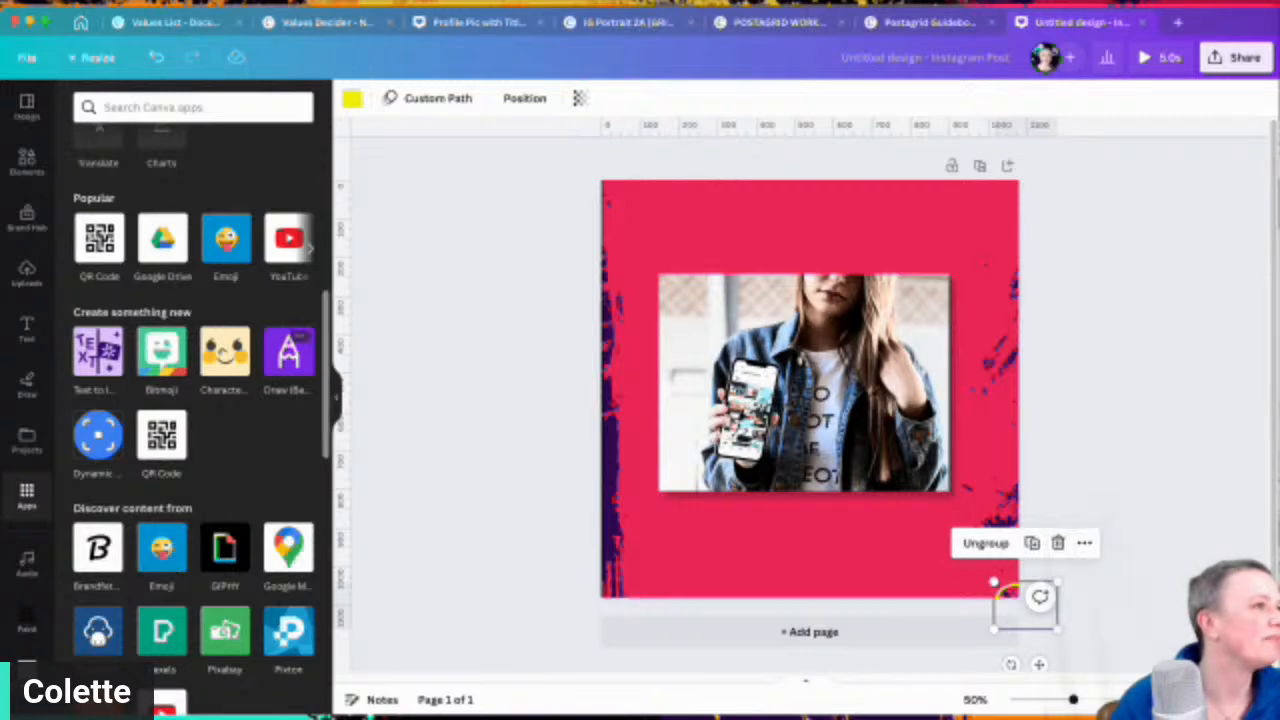
{"action": "scroll", "coordinate": [193, 400], "scroll_direction": "down", "scroll_amount": 3}
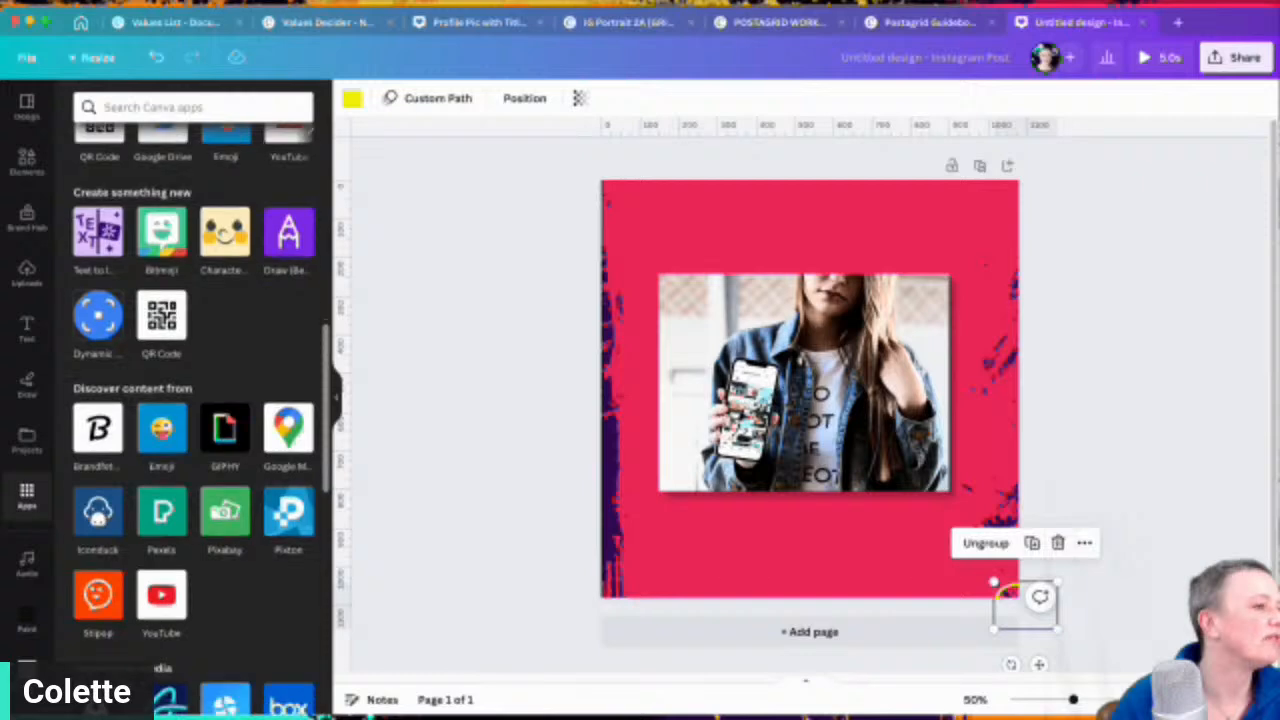
{"action": "scroll", "coordinate": [193, 400], "scroll_direction": "down", "scroll_amount": 3}
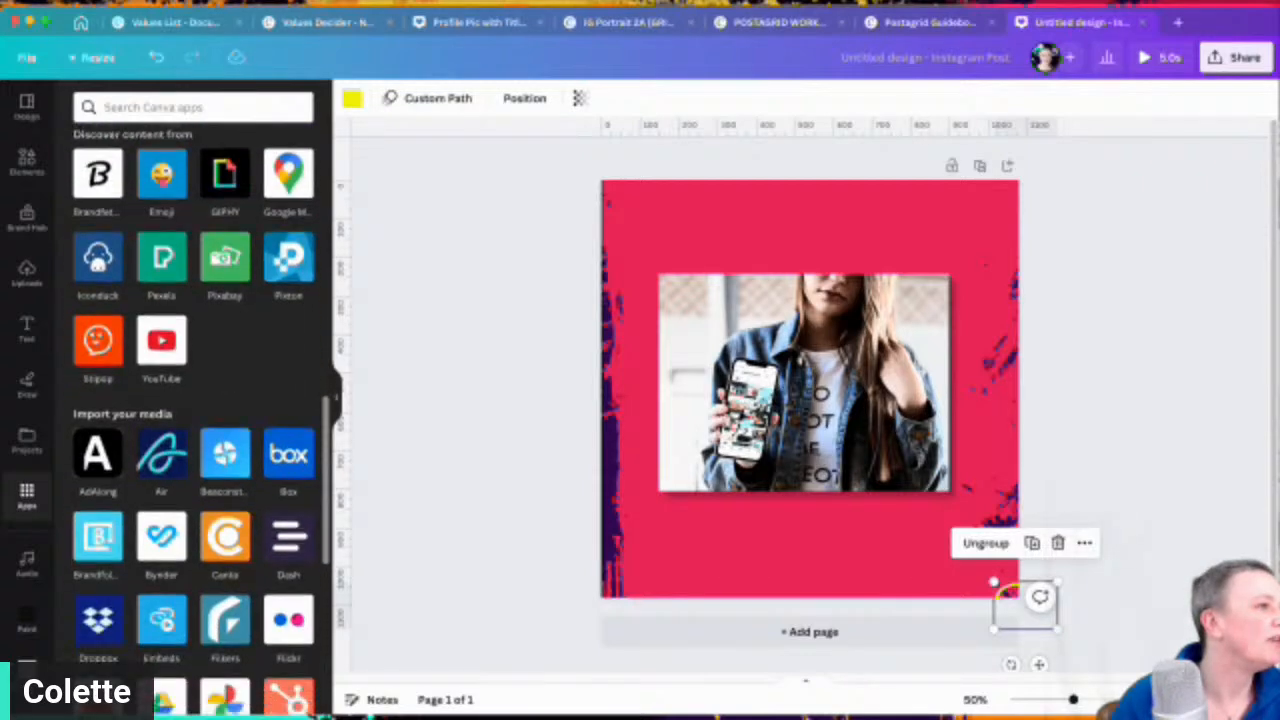
{"action": "scroll", "coordinate": [193, 400], "scroll_direction": "down", "scroll_amount": 2}
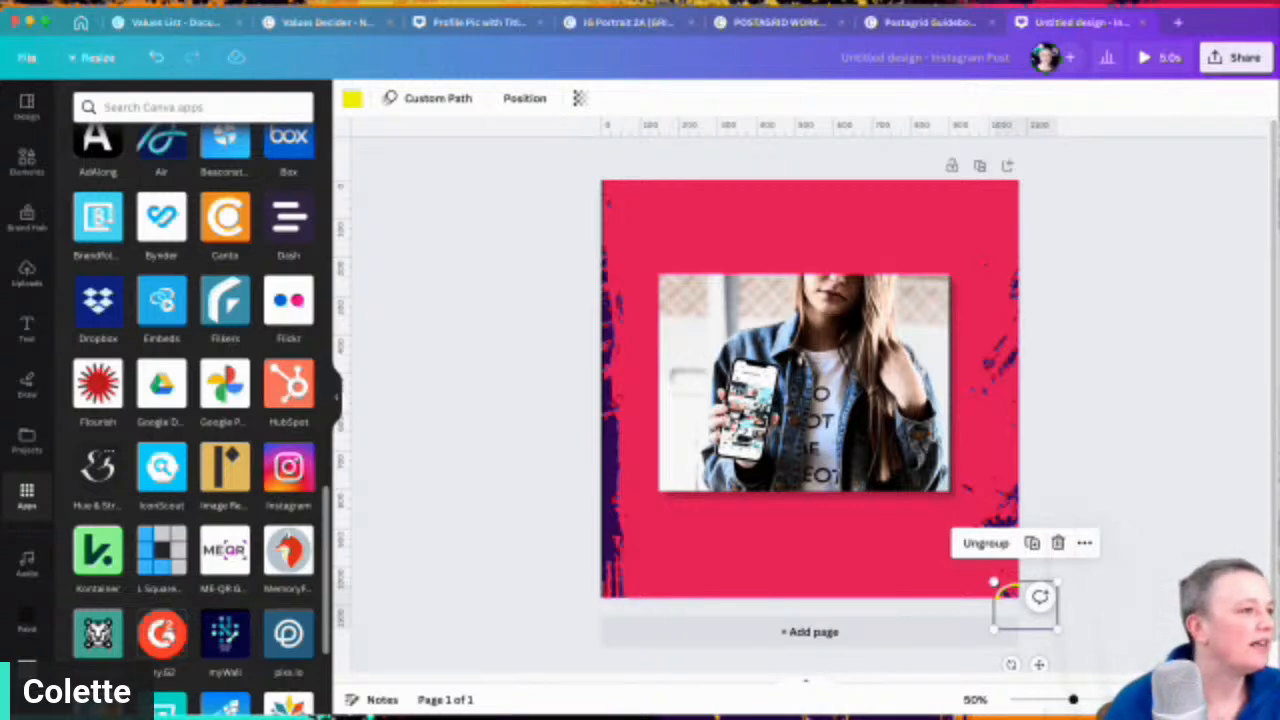
{"action": "left_click", "coordinate": [97, 467]}
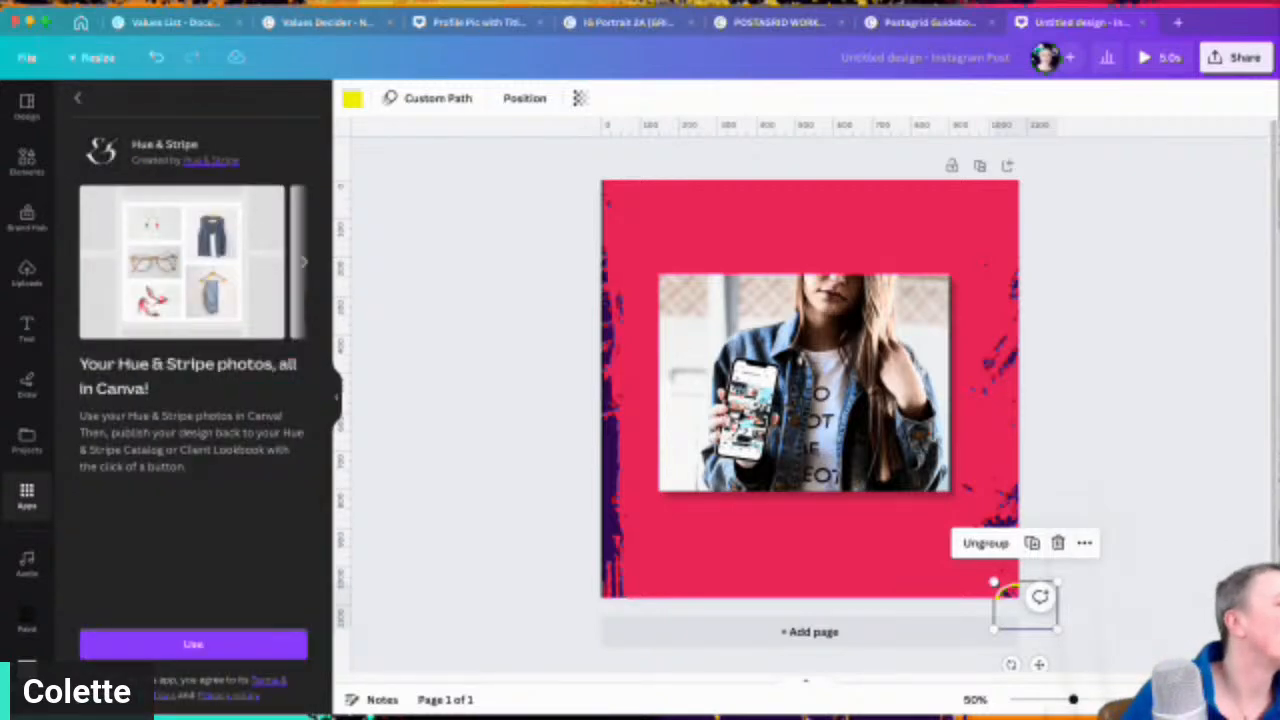
{"action": "left_click", "coordinate": [78, 98]}
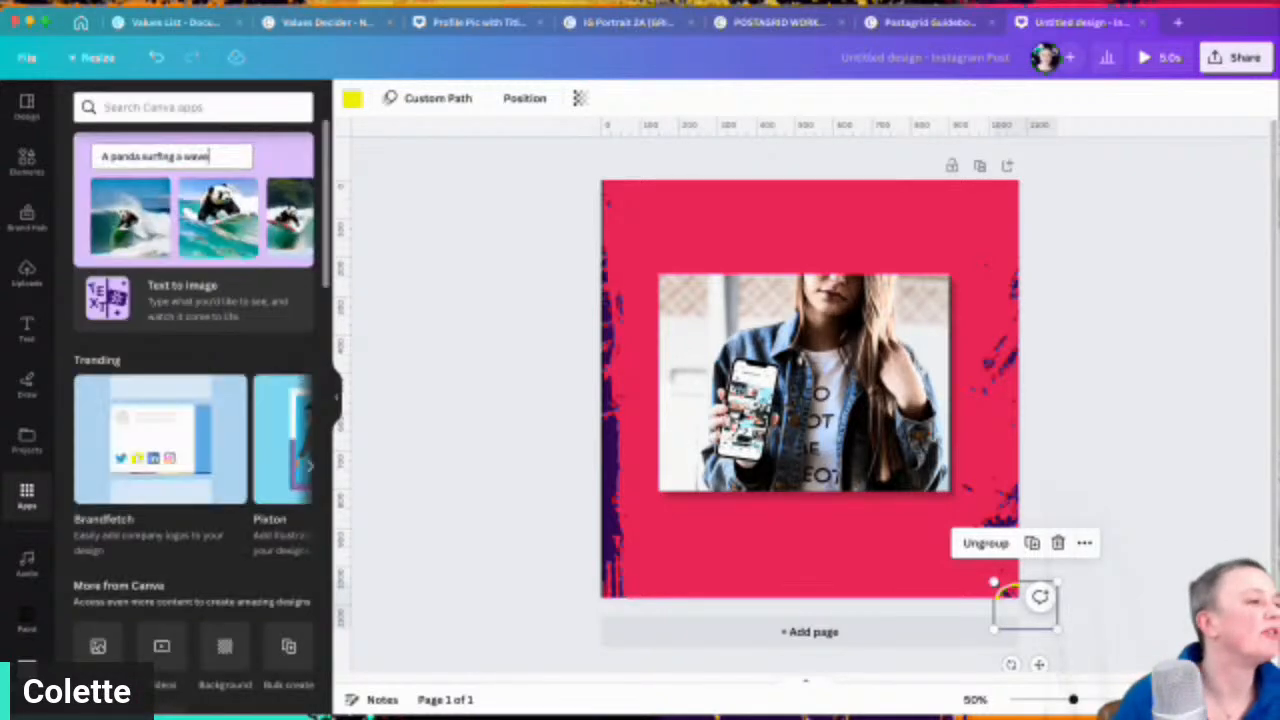
{"action": "scroll", "coordinate": [193, 400], "scroll_direction": "down", "scroll_amount": 5}
{"action": "scroll", "coordinate": [193, 400], "scroll_direction": "down", "scroll_amount": 8}
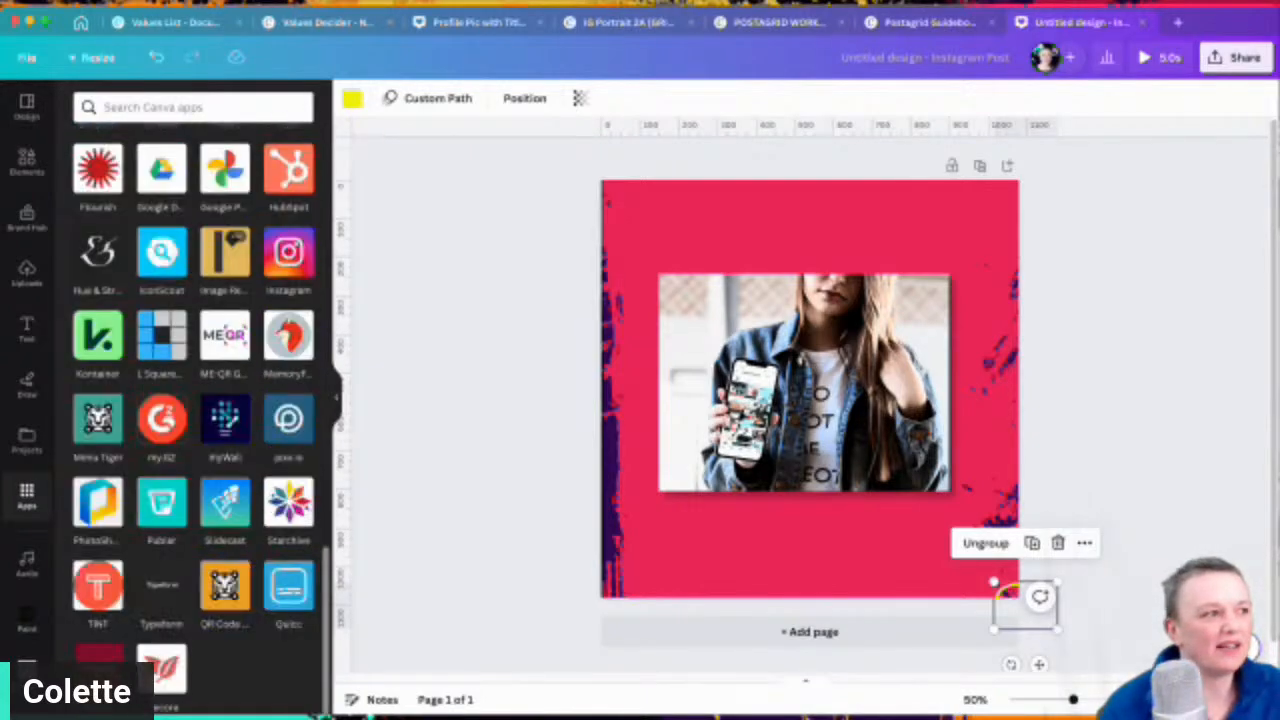
{"action": "scroll", "coordinate": [193, 400], "scroll_direction": "up", "scroll_amount": 12}
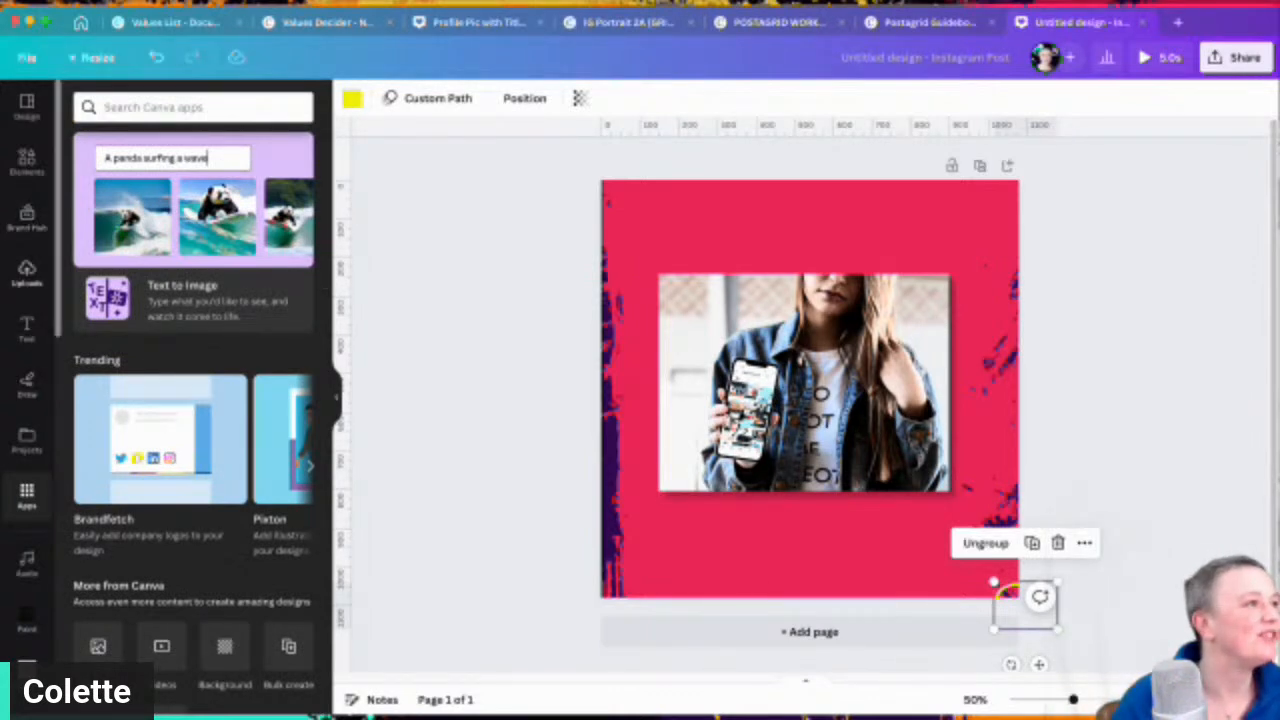
Step: Review the mockup photo's editing options: its effects, drop shadow settings and foreground adjustments
{"action": "left_click", "coordinate": [27, 272]}
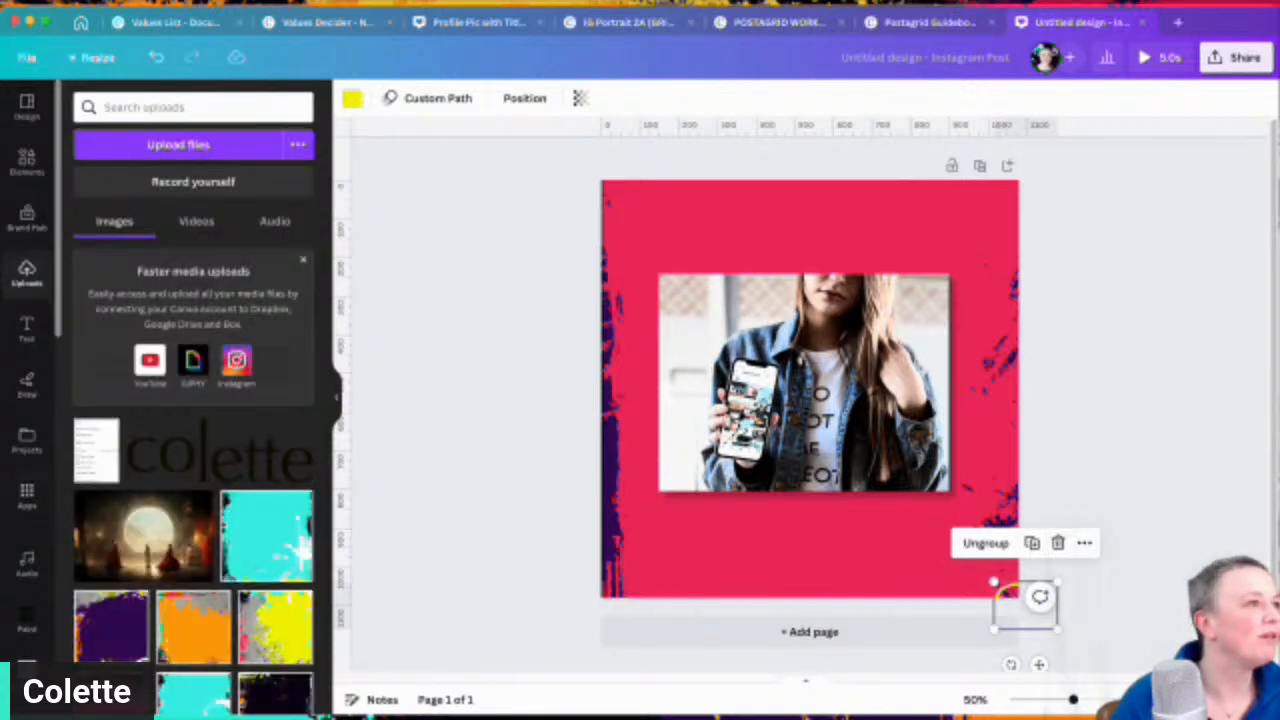
{"action": "left_click", "coordinate": [683, 371]}
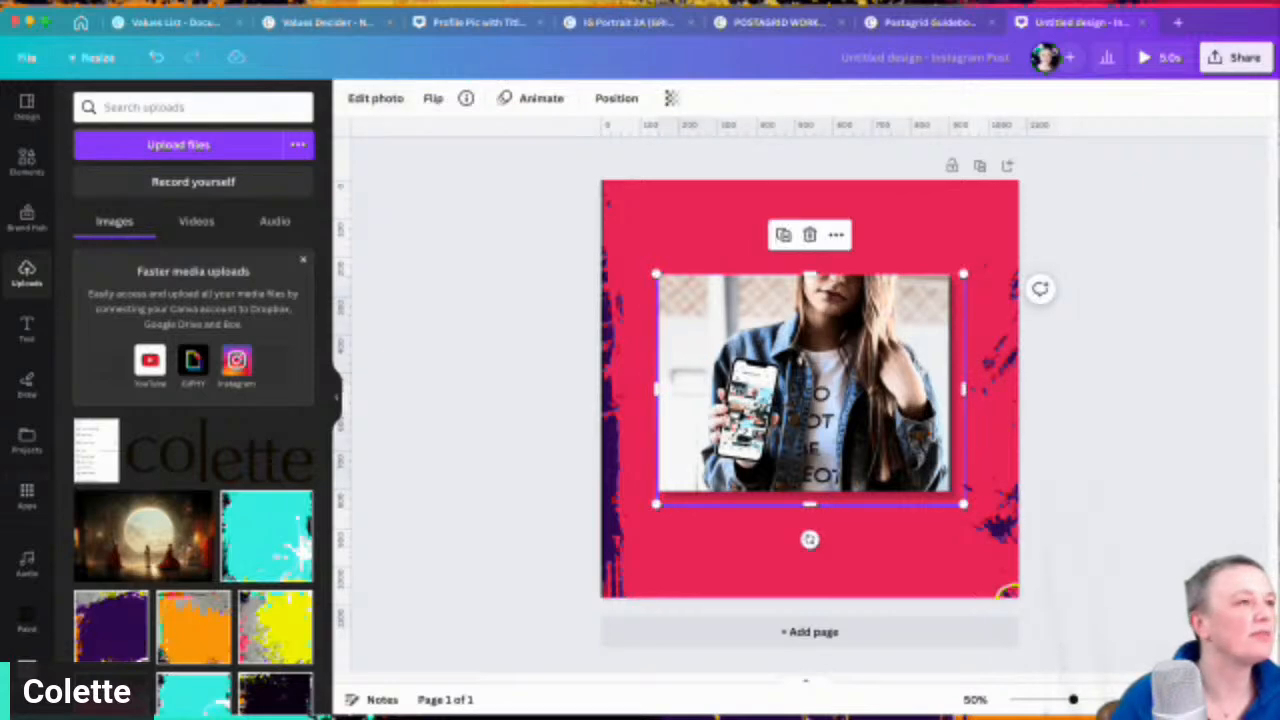
{"action": "left_click", "coordinate": [375, 98]}
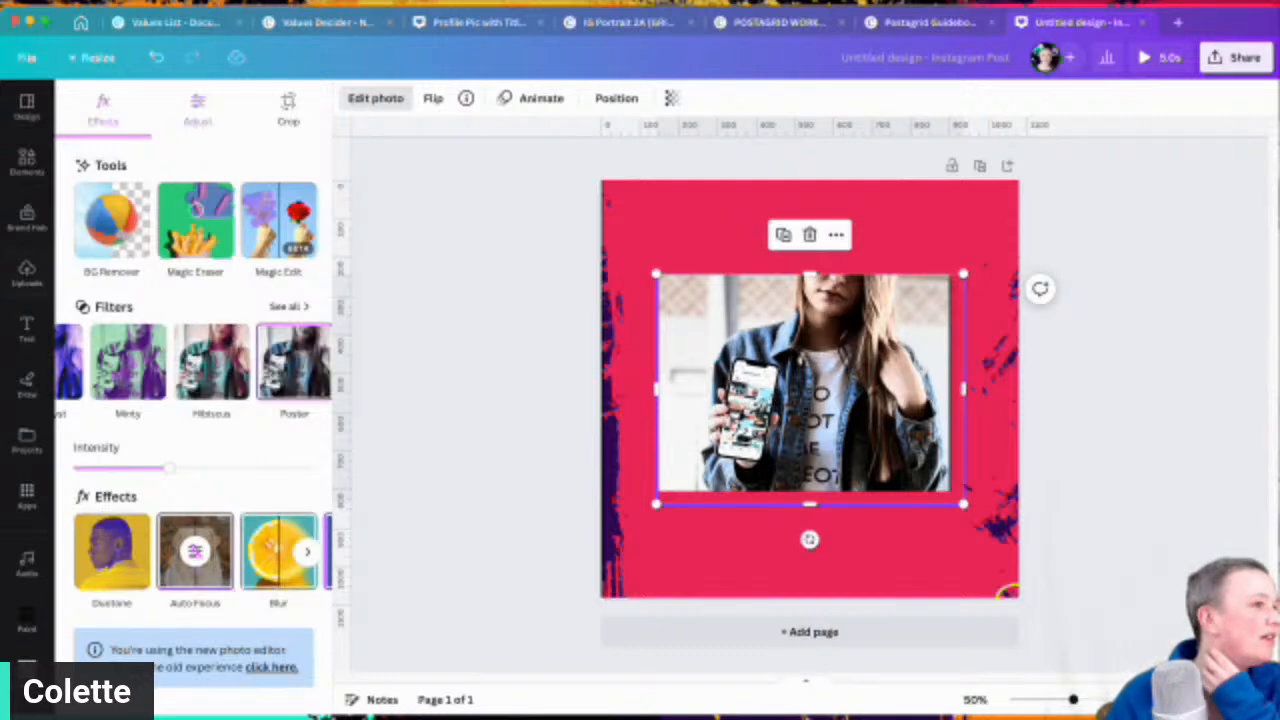
{"action": "left_click", "coordinate": [307, 551]}
{"action": "left_click", "coordinate": [278, 551]}
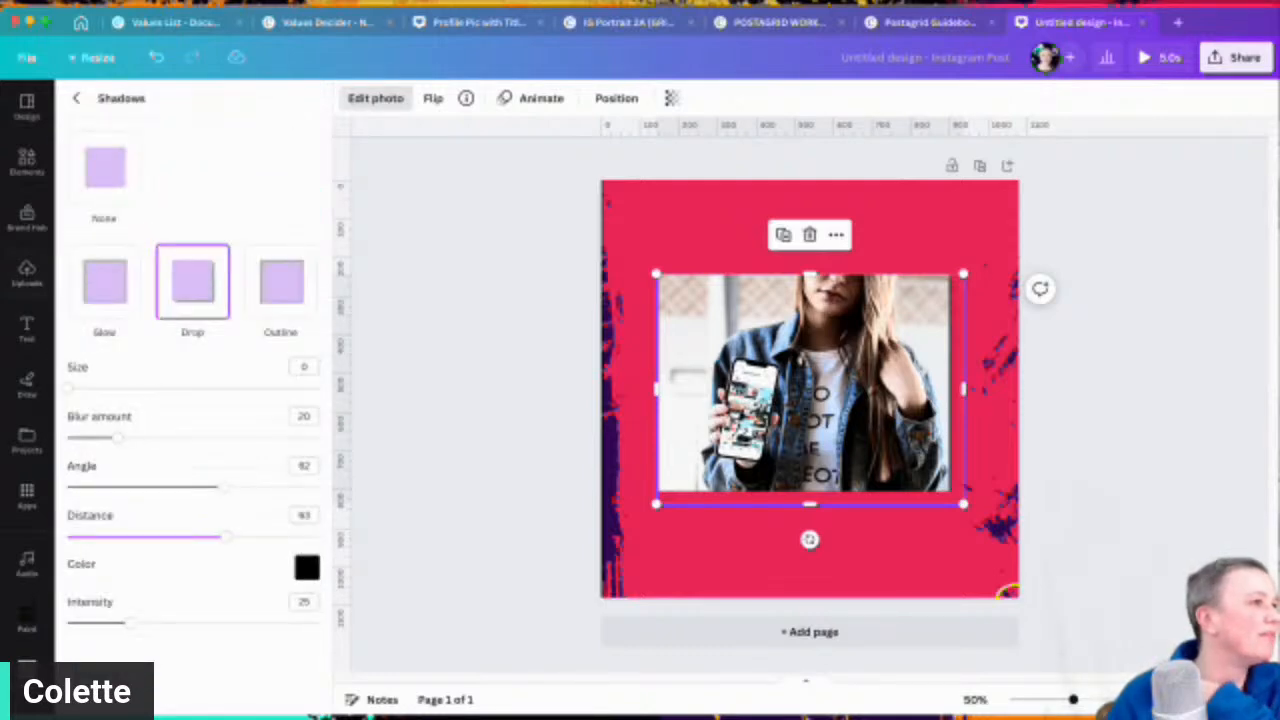
{"action": "left_click", "coordinate": [76, 98]}
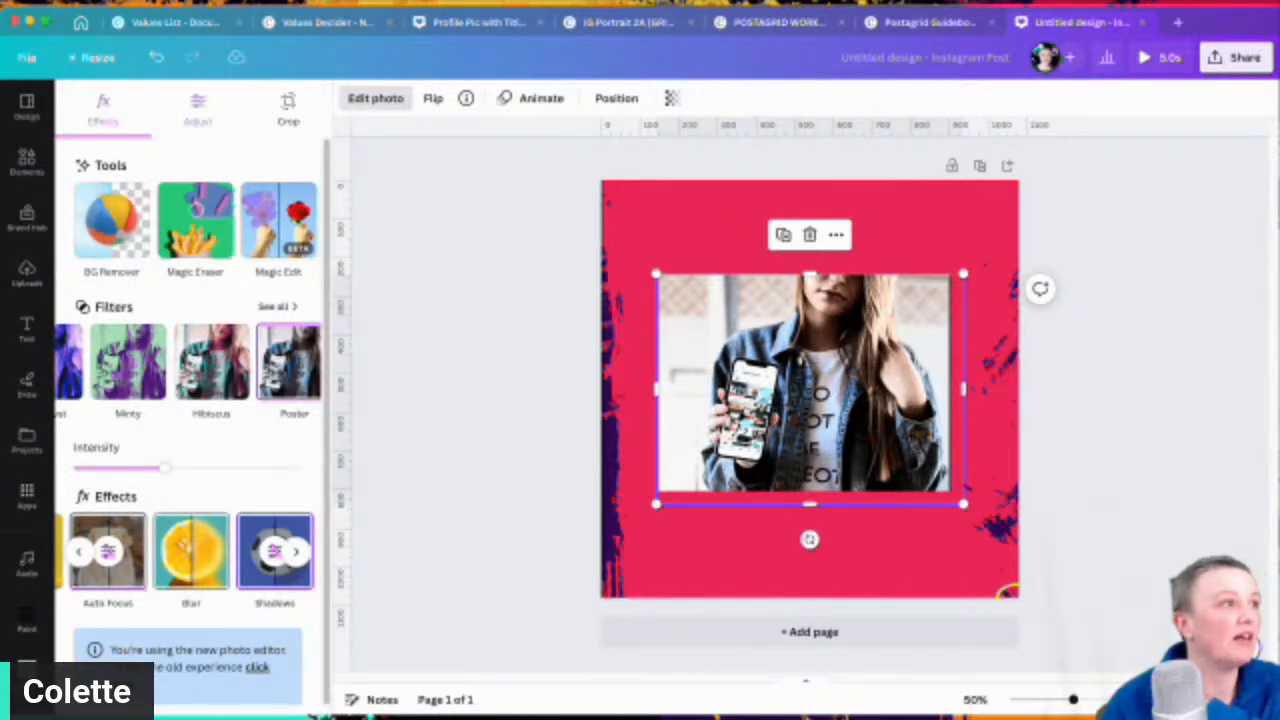
{"action": "left_click", "coordinate": [197, 110]}
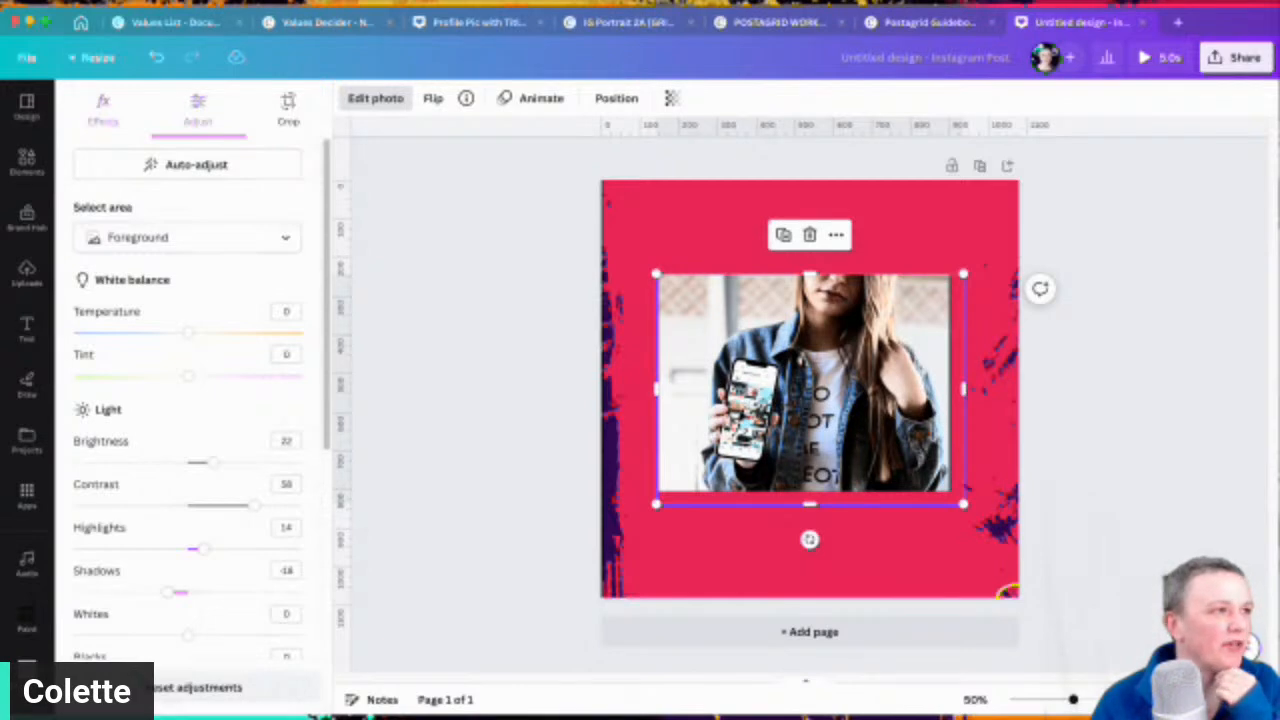
Step: Add a circular frame over the mockup photo and fill it with the trending photo of the woman holding an orchid
{"action": "left_click", "coordinate": [27, 272]}
{"action": "left_click", "coordinate": [27, 162]}
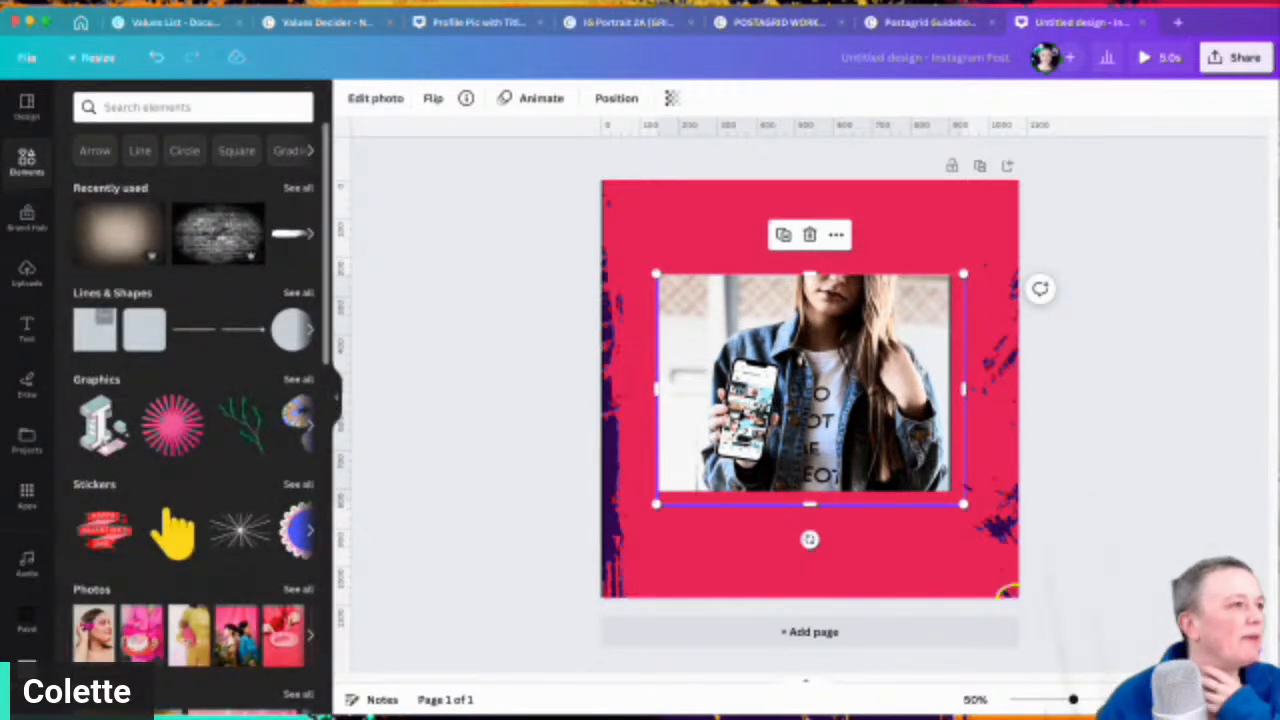
{"action": "scroll", "coordinate": [193, 400], "scroll_direction": "down", "scroll_amount": 10}
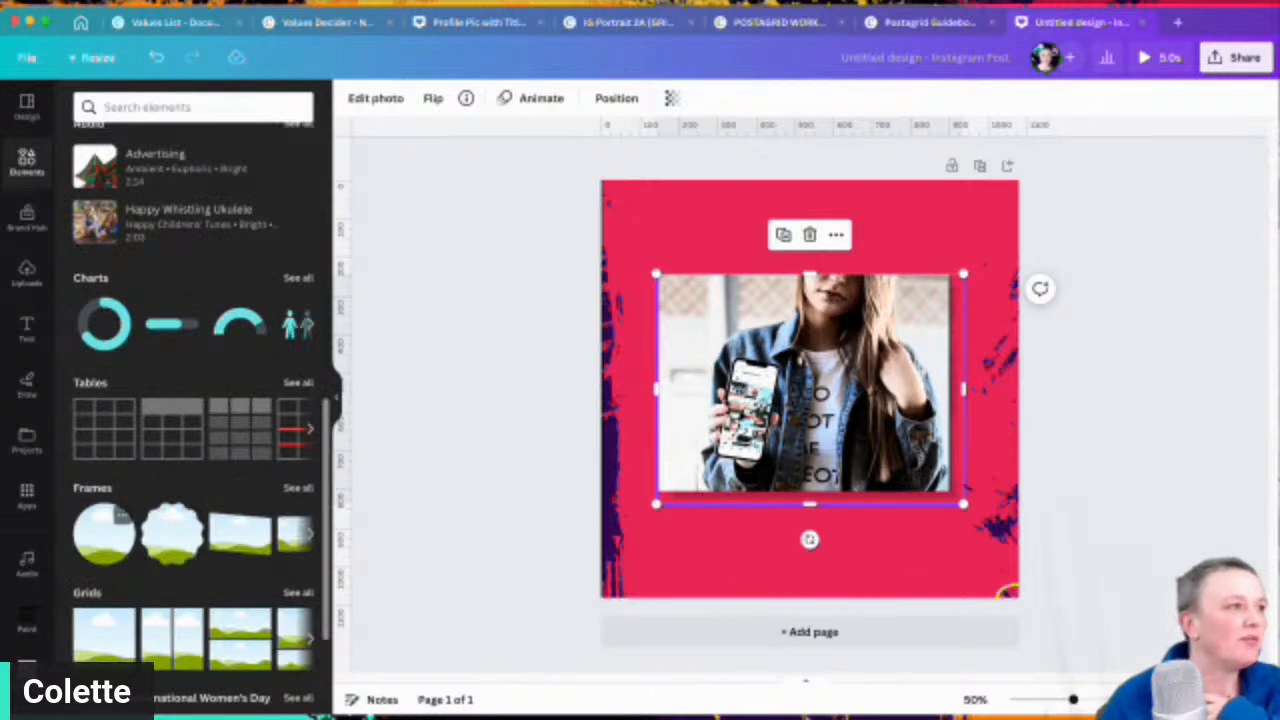
{"action": "left_click", "coordinate": [104, 533]}
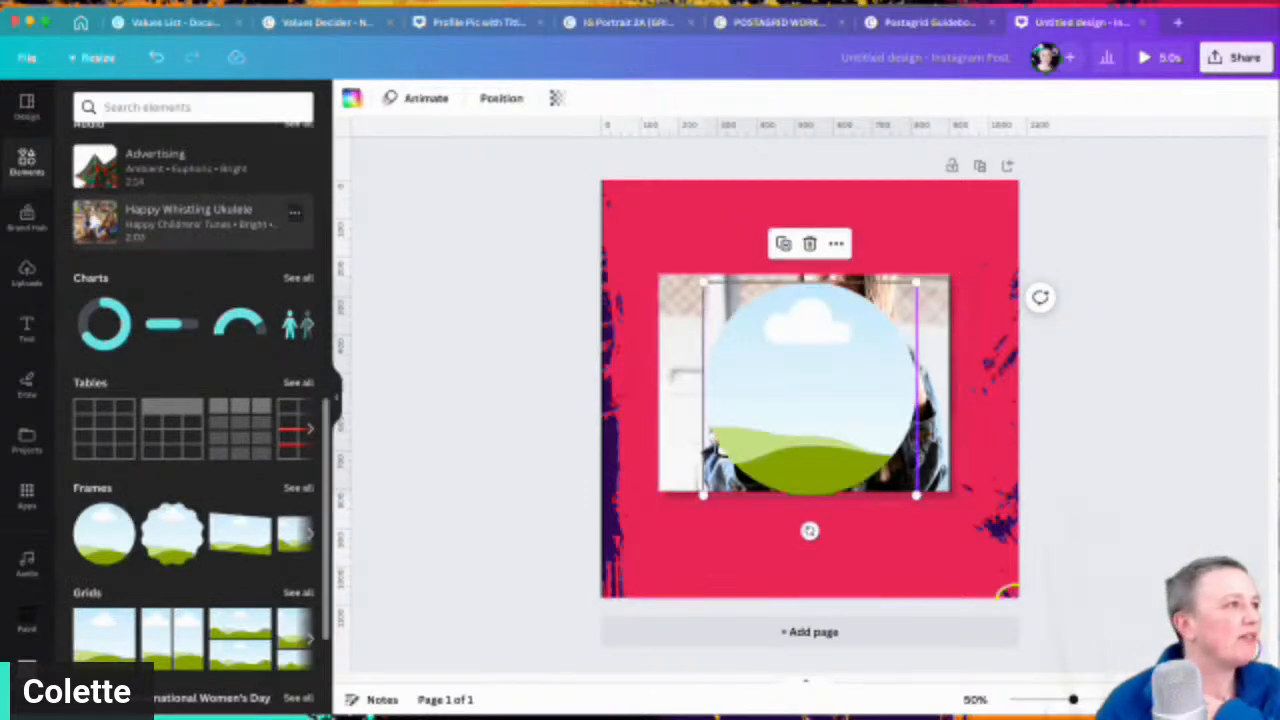
{"action": "left_click", "coordinate": [97, 168]}
{"action": "scroll", "coordinate": [193, 400], "scroll_direction": "up", "scroll_amount": 5}
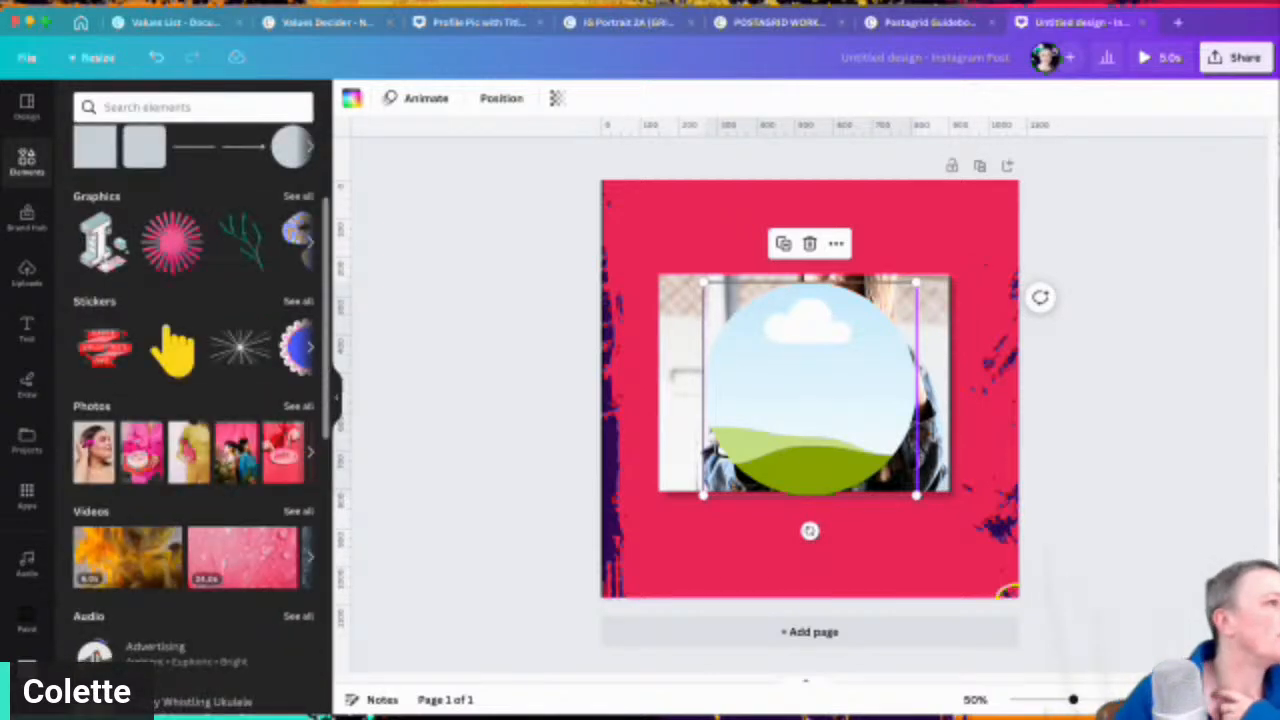
{"action": "left_click", "coordinate": [298, 406]}
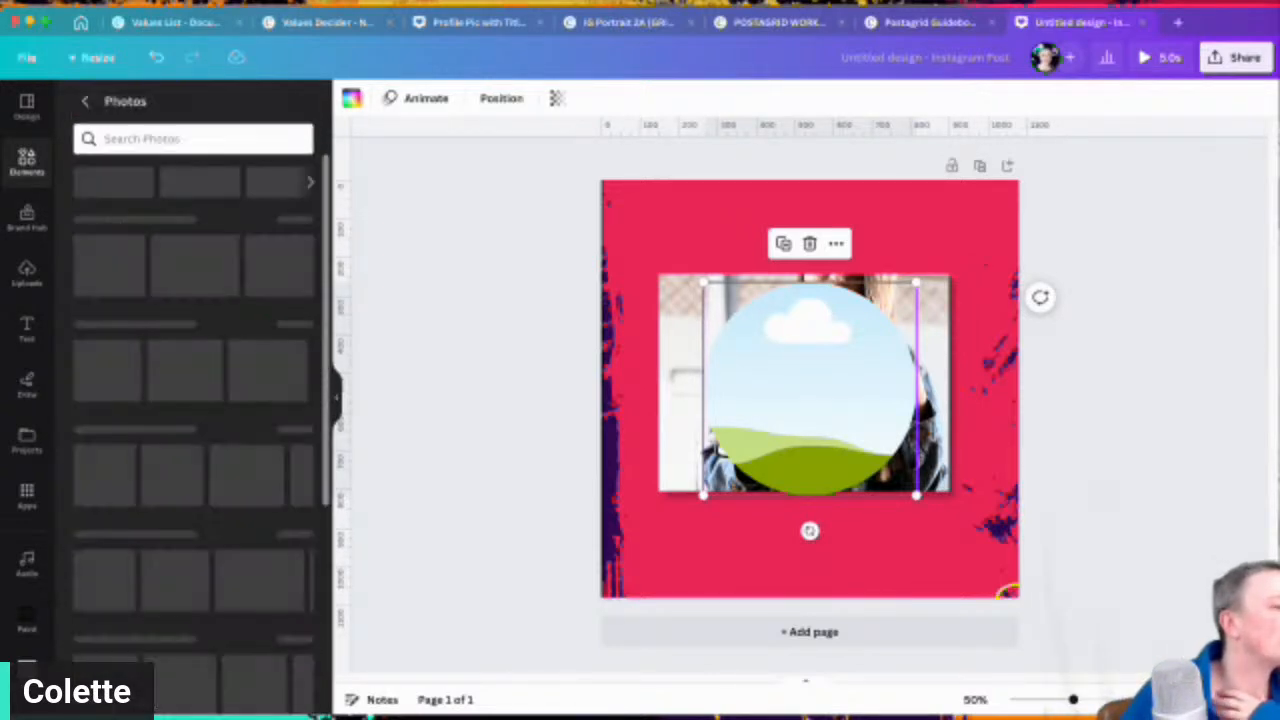
{"action": "left_click_drag", "start_coordinate": [105, 380], "coordinate": [803, 389]}
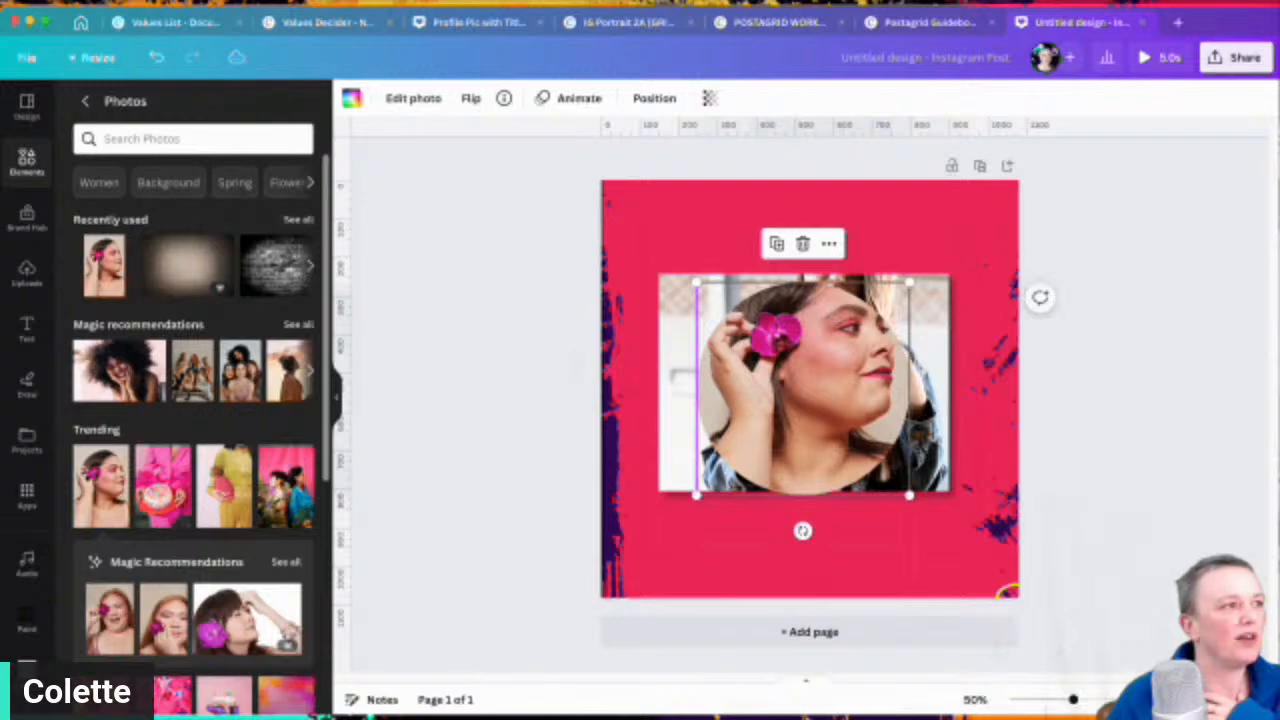
Step: Rotate the framed photo by 12.1 degrees, enlarge it and reposition it so the orchid sits near the circle's centre
{"action": "double_click", "coordinate": [803, 389]}
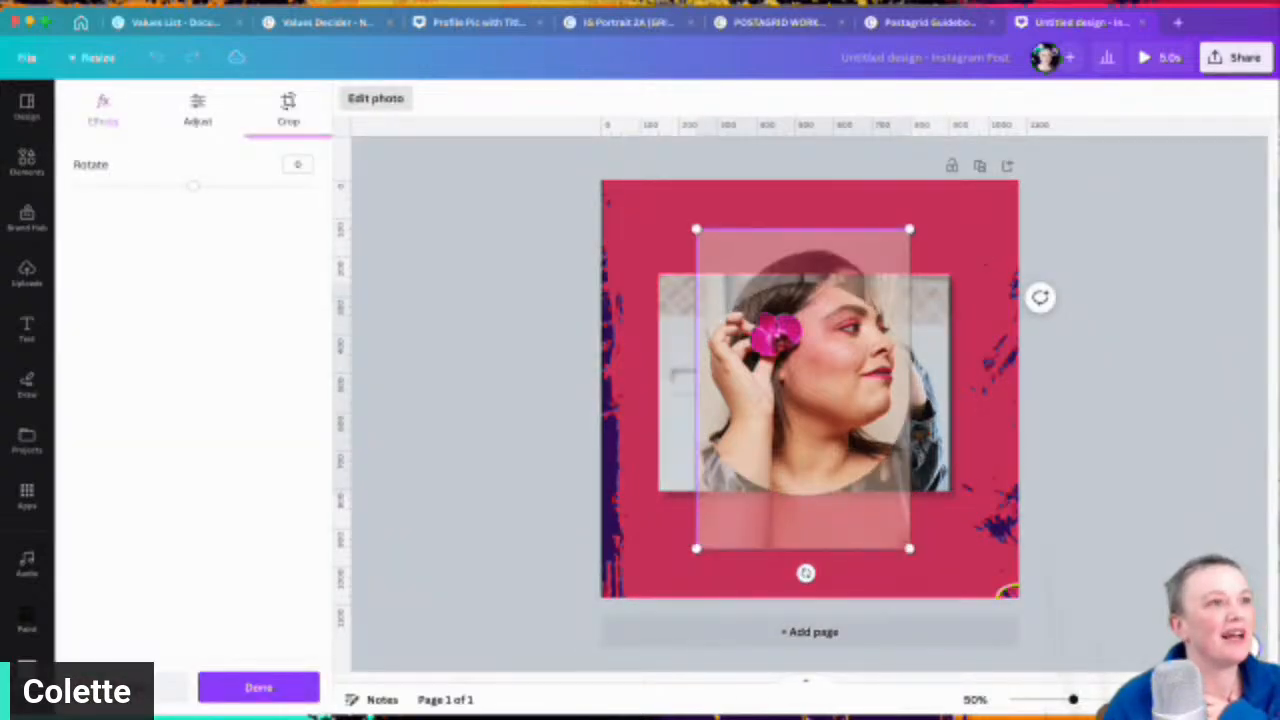
{"action": "mouse_move", "coordinate": [193, 185]}
{"action": "left_mouse_down"}
{"action": "mouse_move", "coordinate": [171, 186]}
{"action": "mouse_move", "coordinate": [260, 184]}
{"action": "mouse_move", "coordinate": [201, 185]}
{"action": "left_mouse_up"}
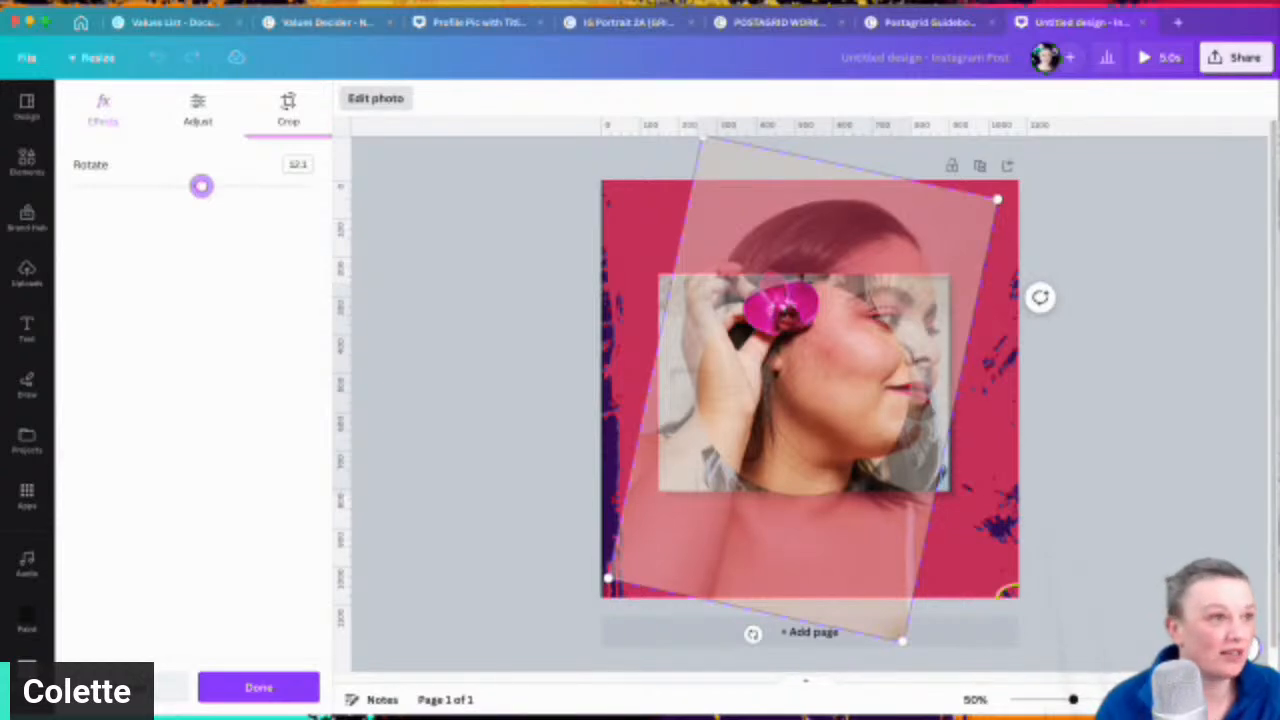
{"action": "left_click_drag", "start_coordinate": [800, 360], "coordinate": [827, 444]}
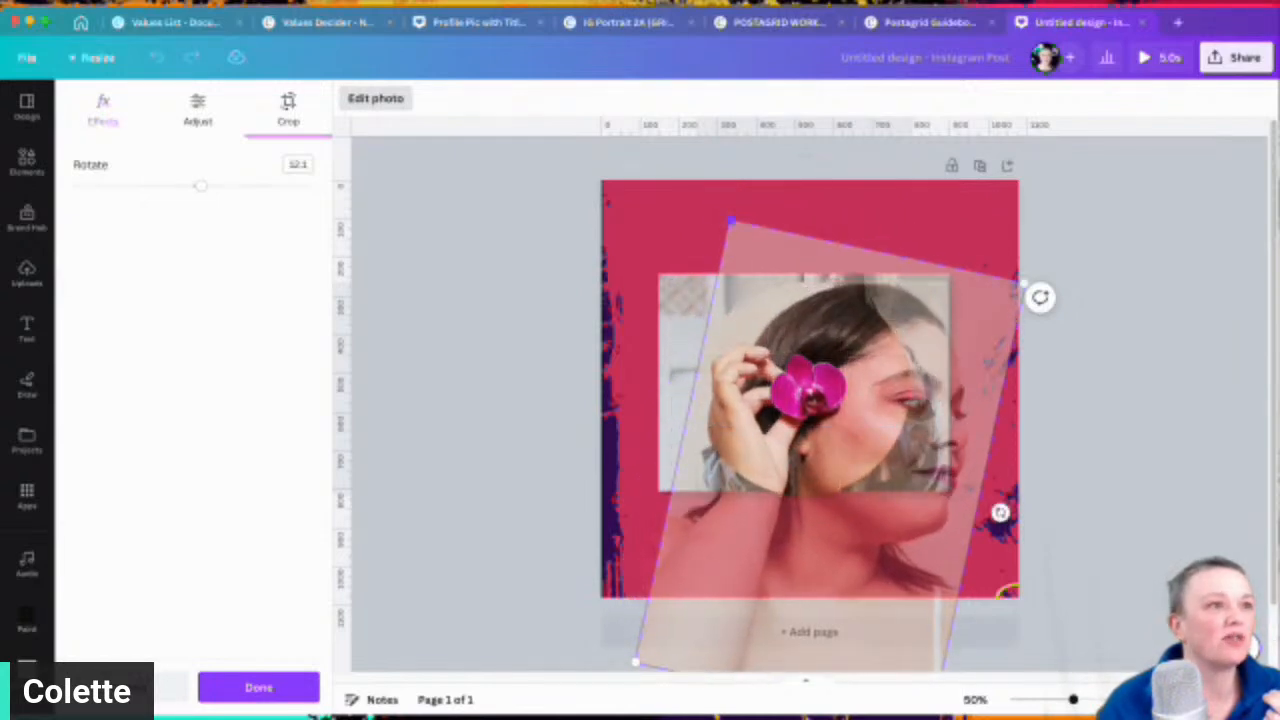
{"action": "left_click_drag", "start_coordinate": [730, 220], "coordinate": [684, 143]}
{"action": "left_click_drag", "start_coordinate": [786, 330], "coordinate": [839, 394]}
{"action": "key", "text": "Return"}
{"action": "key", "text": "Escape"}
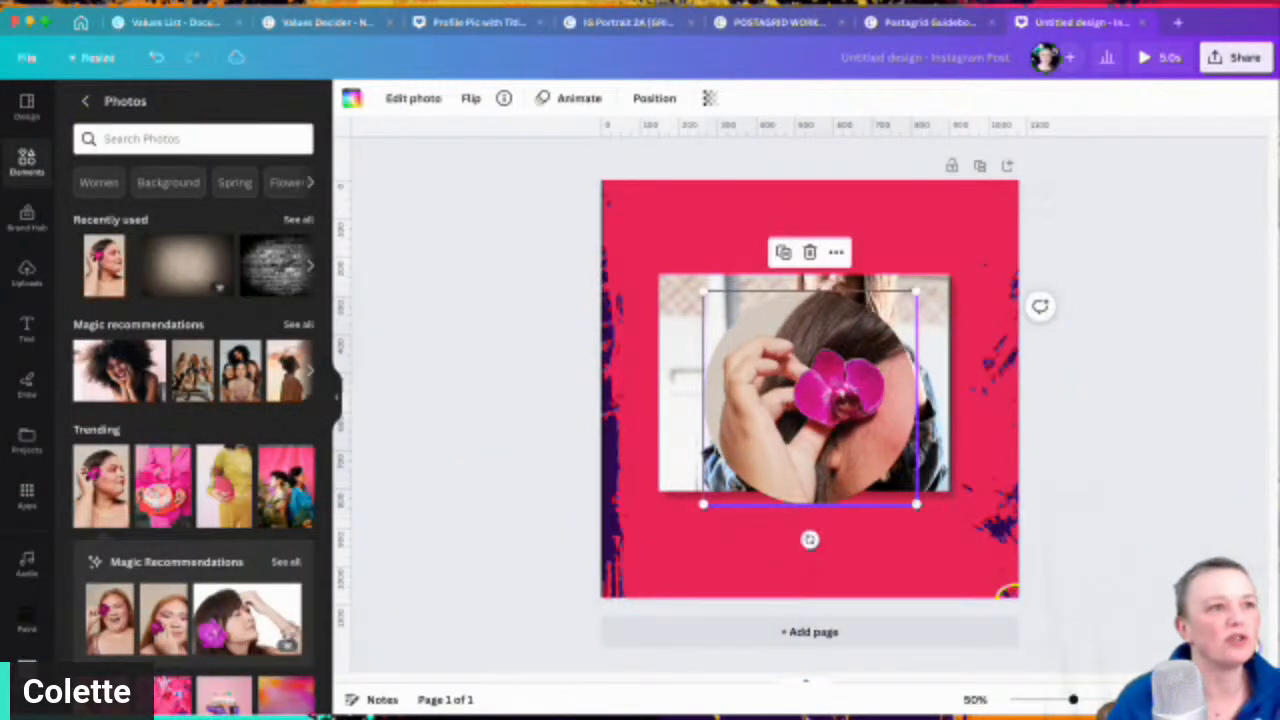
Step: Reopen the framed photo's crop, close it, and delete the circular frame together with its photo
{"action": "double_click", "coordinate": [839, 394]}
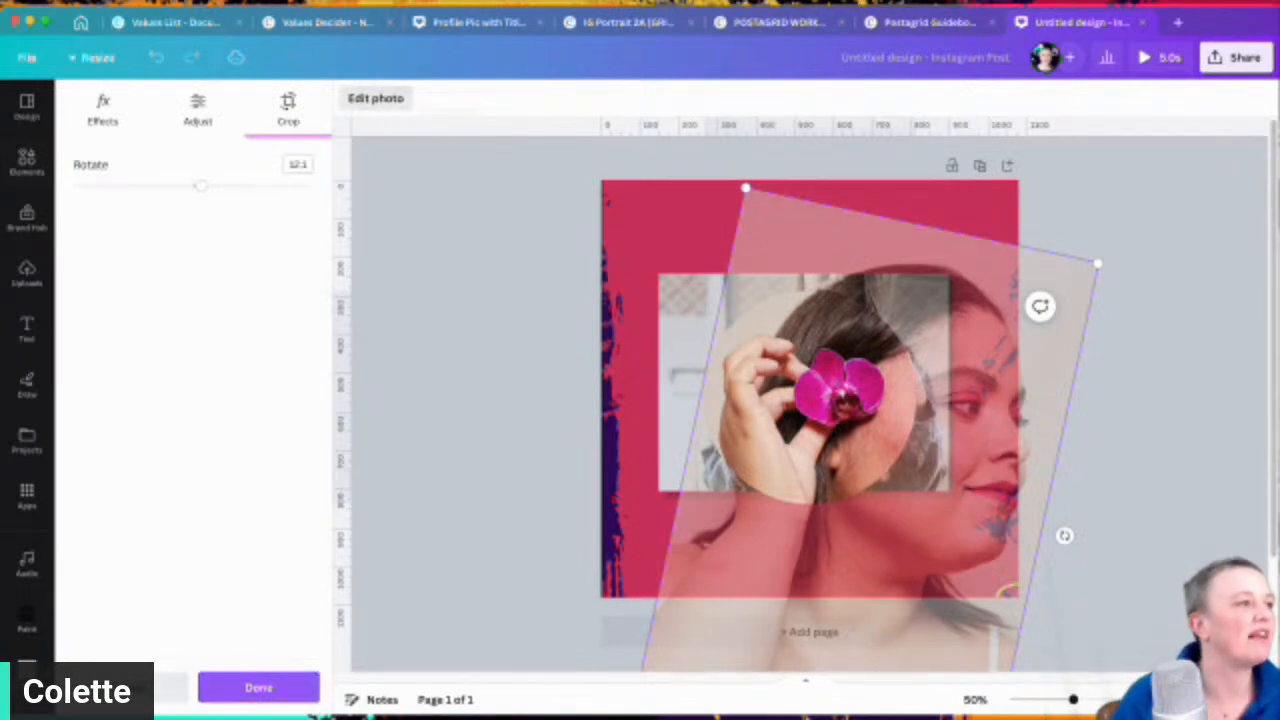
{"action": "left_click", "coordinate": [258, 687]}
{"action": "left_click", "coordinate": [975, 400]}
{"action": "left_click", "coordinate": [810, 397]}
{"action": "key", "text": "Delete"}
{"action": "key", "text": "Delete"}
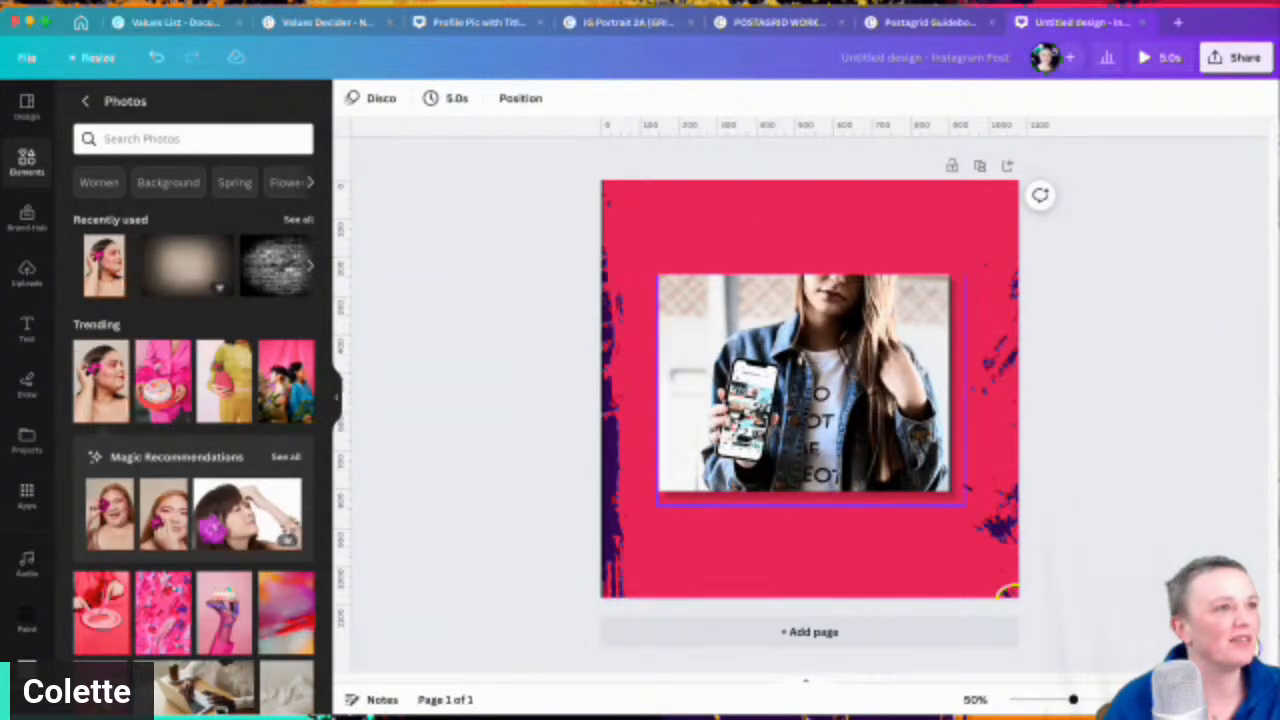
Step: Examine the photo animations and page animations available for the mockup photo
{"action": "left_click", "coordinate": [800, 400]}
{"action": "left_click", "coordinate": [375, 98]}
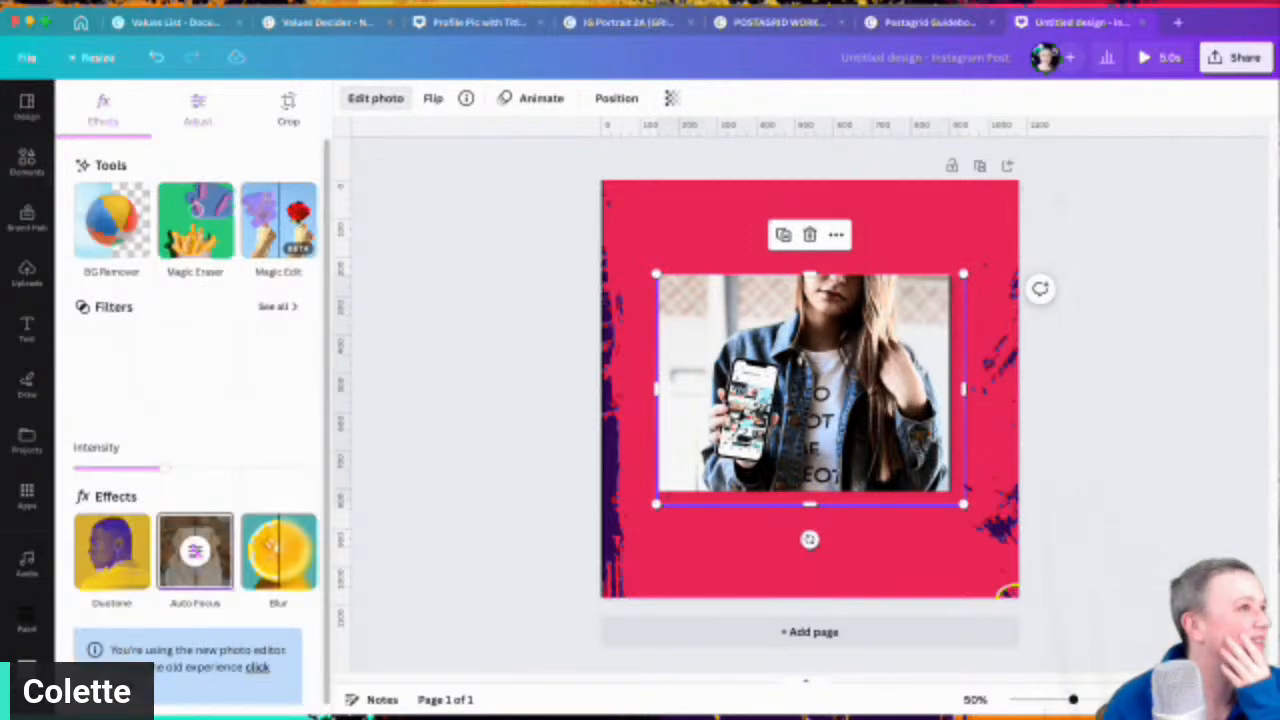
{"action": "left_click", "coordinate": [531, 98]}
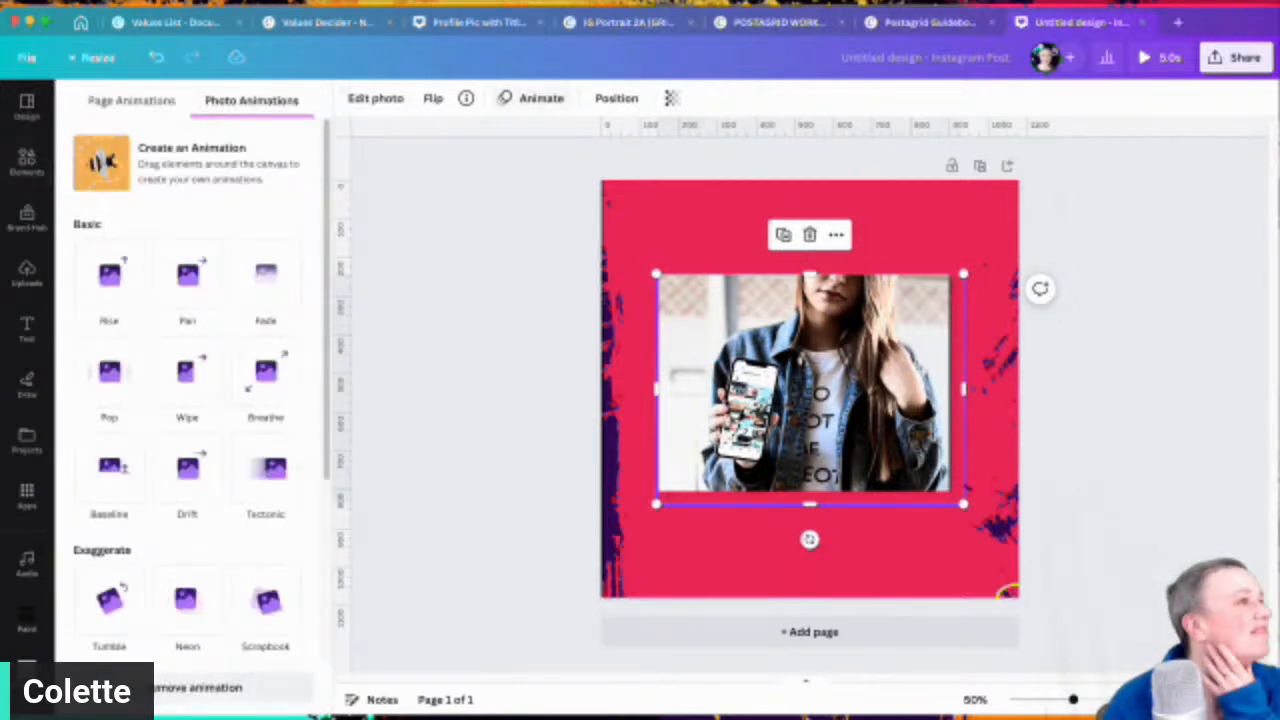
{"action": "scroll", "coordinate": [190, 400], "scroll_direction": "down", "scroll_amount": 3}
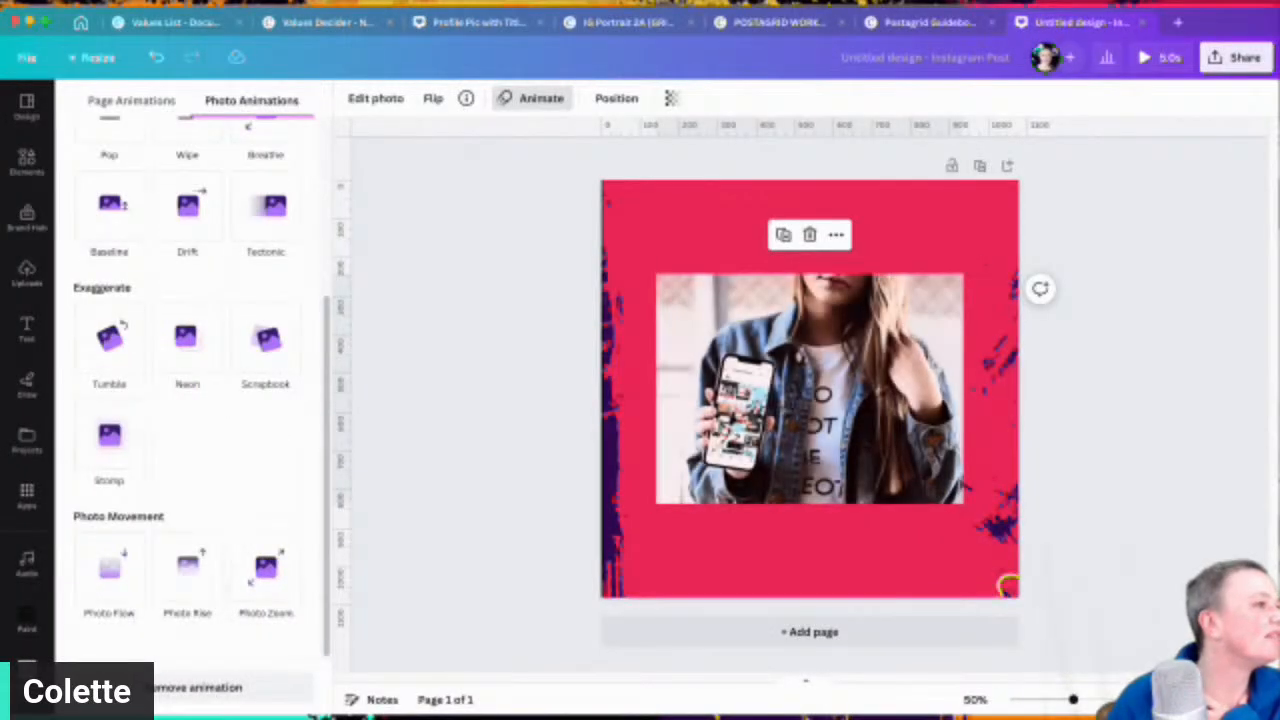
{"action": "scroll", "coordinate": [190, 400], "scroll_direction": "up", "scroll_amount": 3}
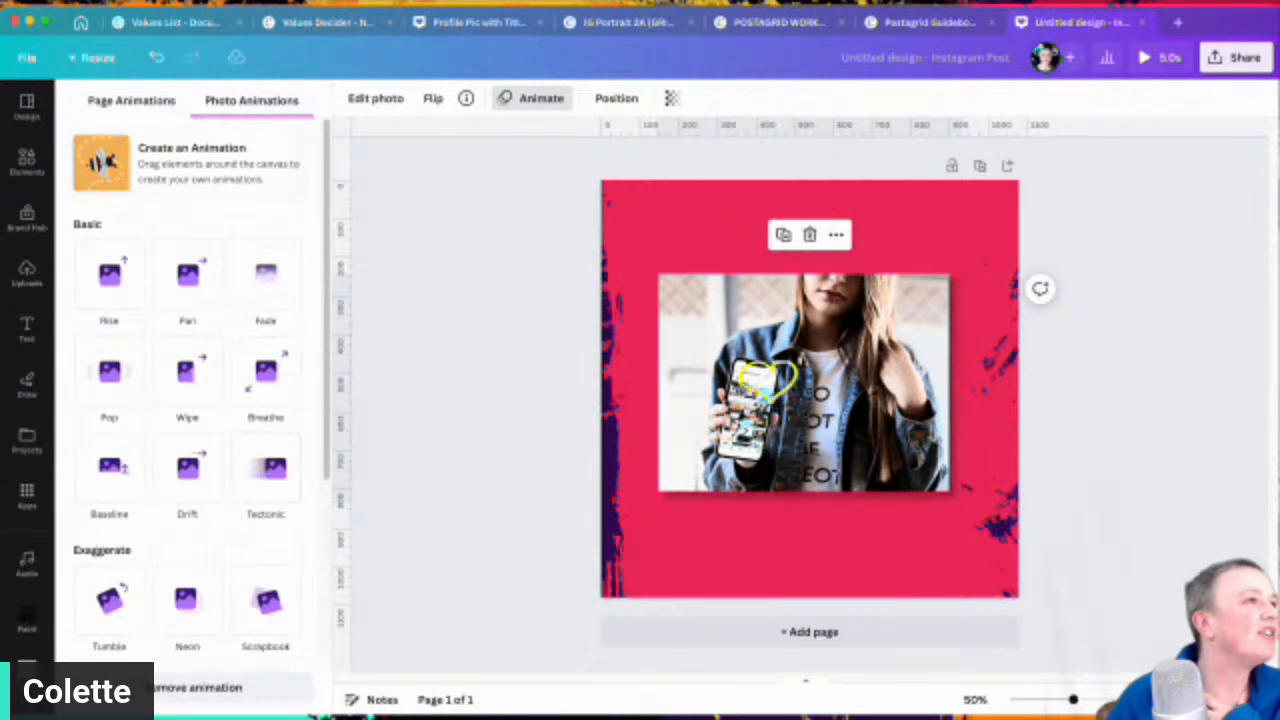
{"action": "left_click", "coordinate": [131, 100]}
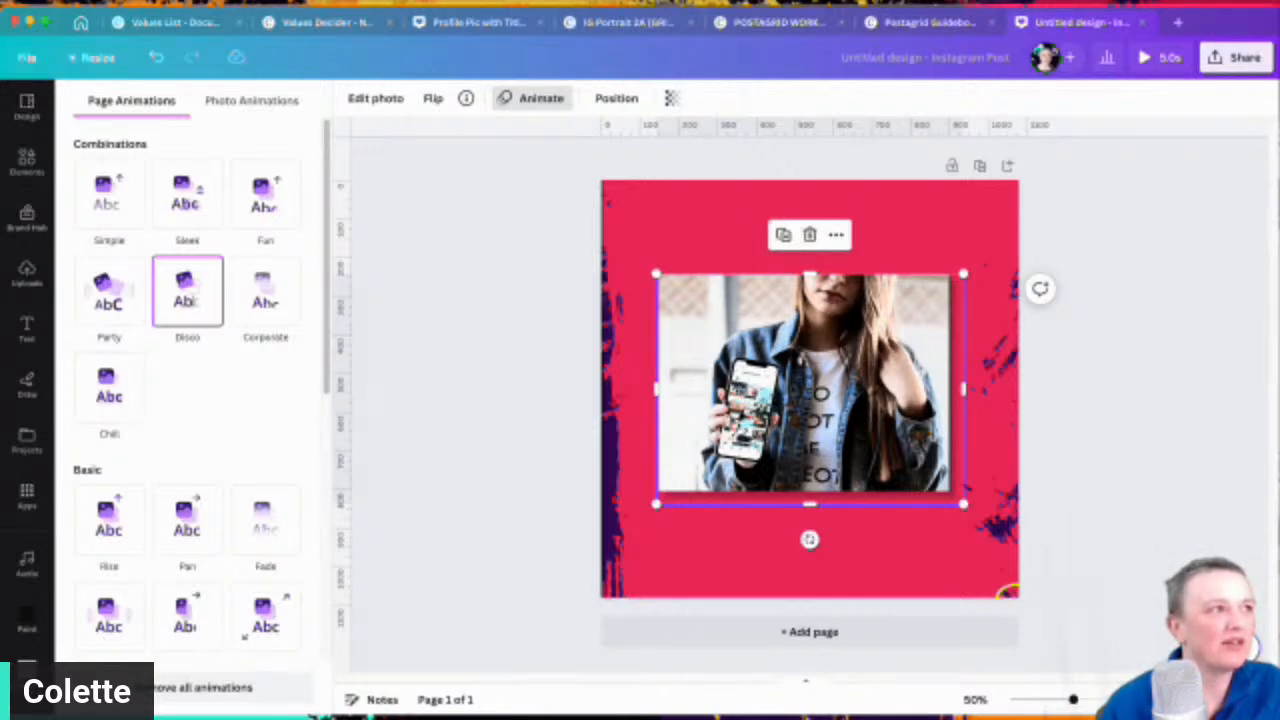
{"action": "left_click", "coordinate": [27, 57]}
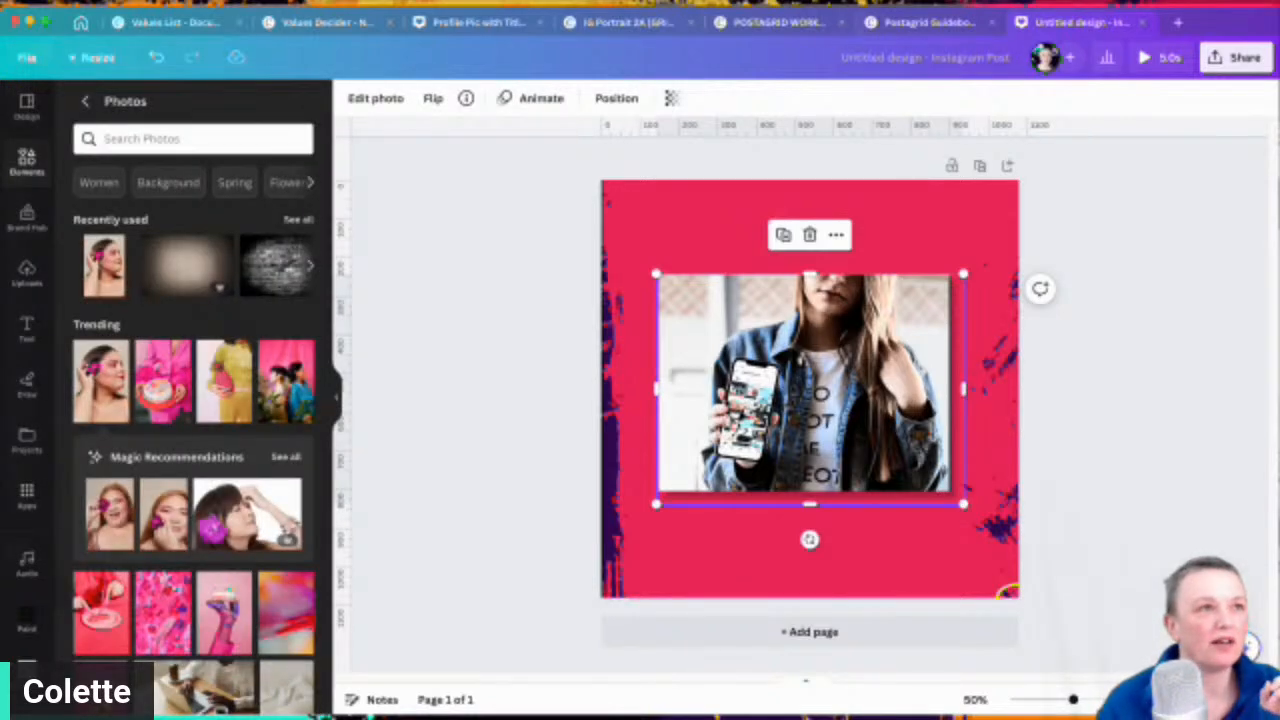
Step: Look over pages 2 and 3 of the Postagrid Guidebook and return to the untitled Instagram post
{"action": "left_click", "coordinate": [928, 22]}
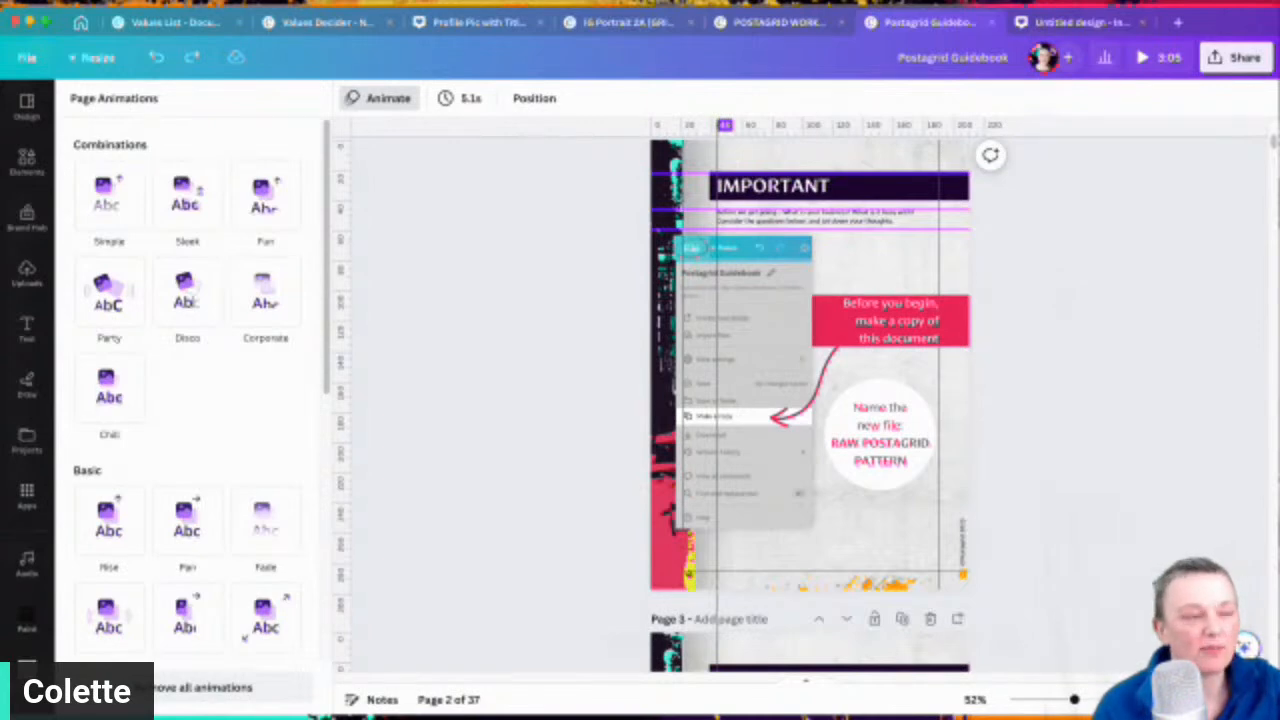
{"action": "scroll", "coordinate": [810, 400], "scroll_direction": "down", "scroll_amount": 5}
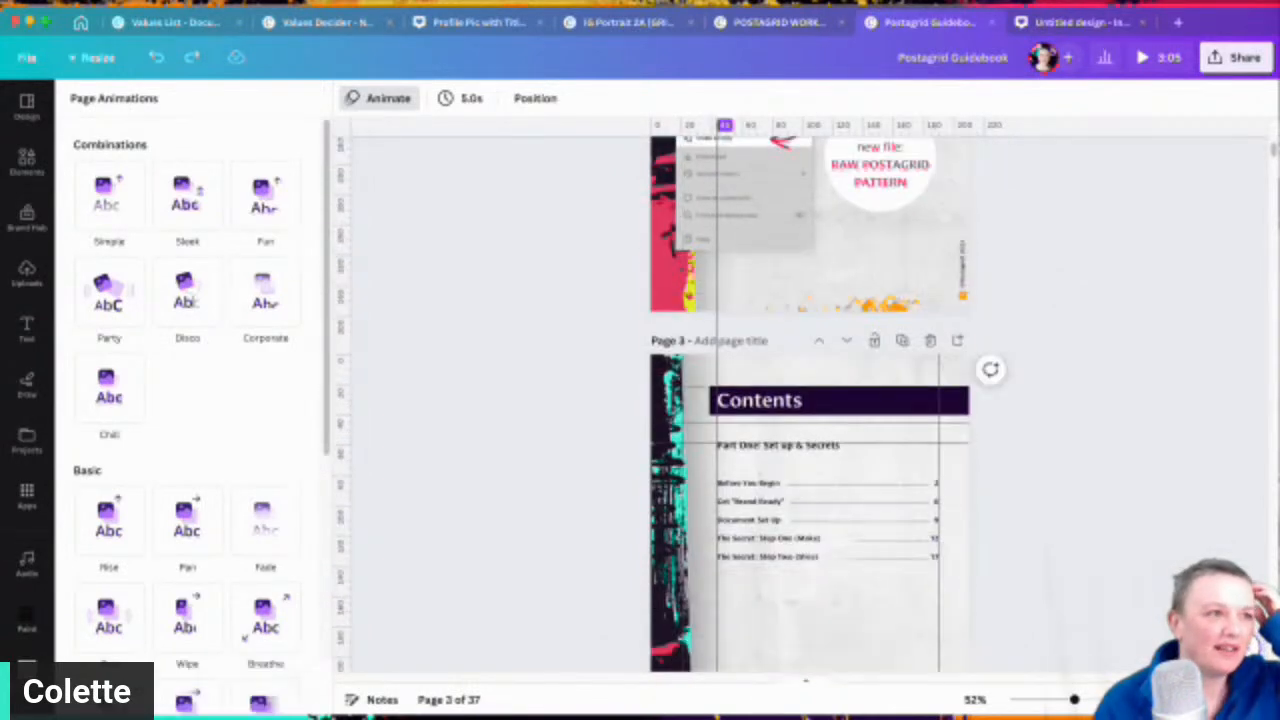
{"action": "scroll", "coordinate": [810, 400], "scroll_direction": "up", "scroll_amount": 5}
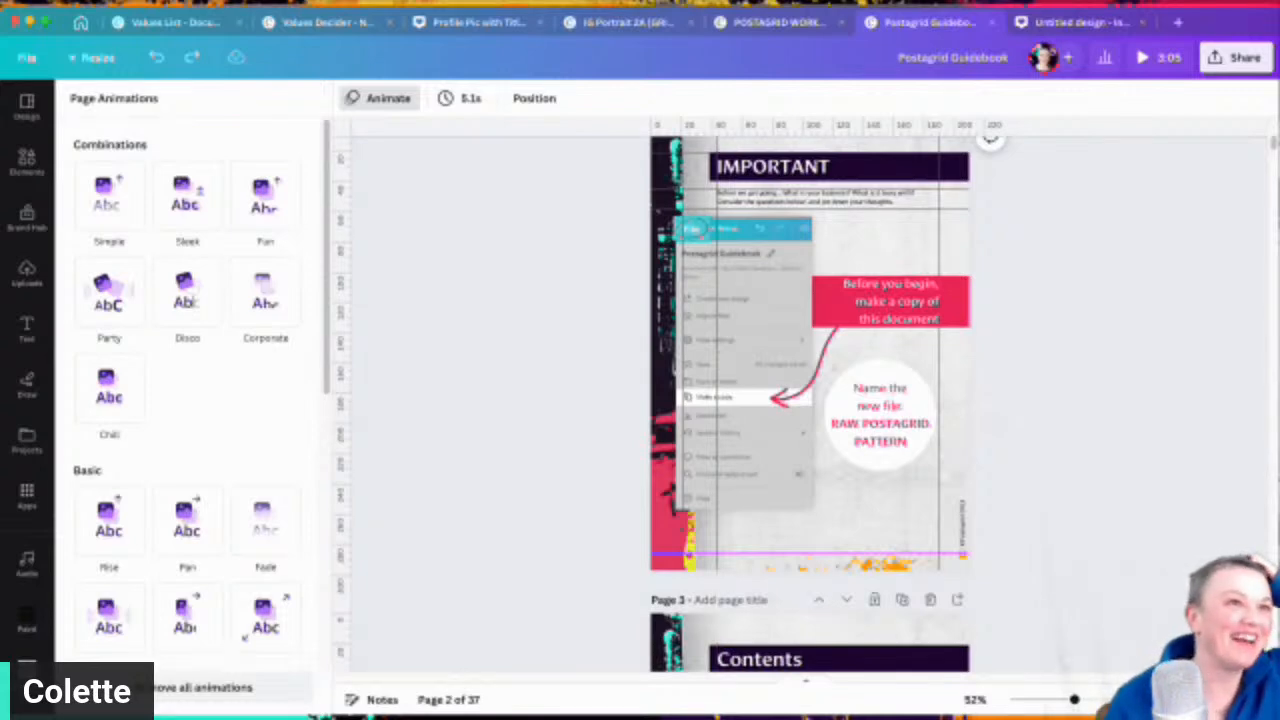
{"action": "left_click", "coordinate": [1075, 22]}
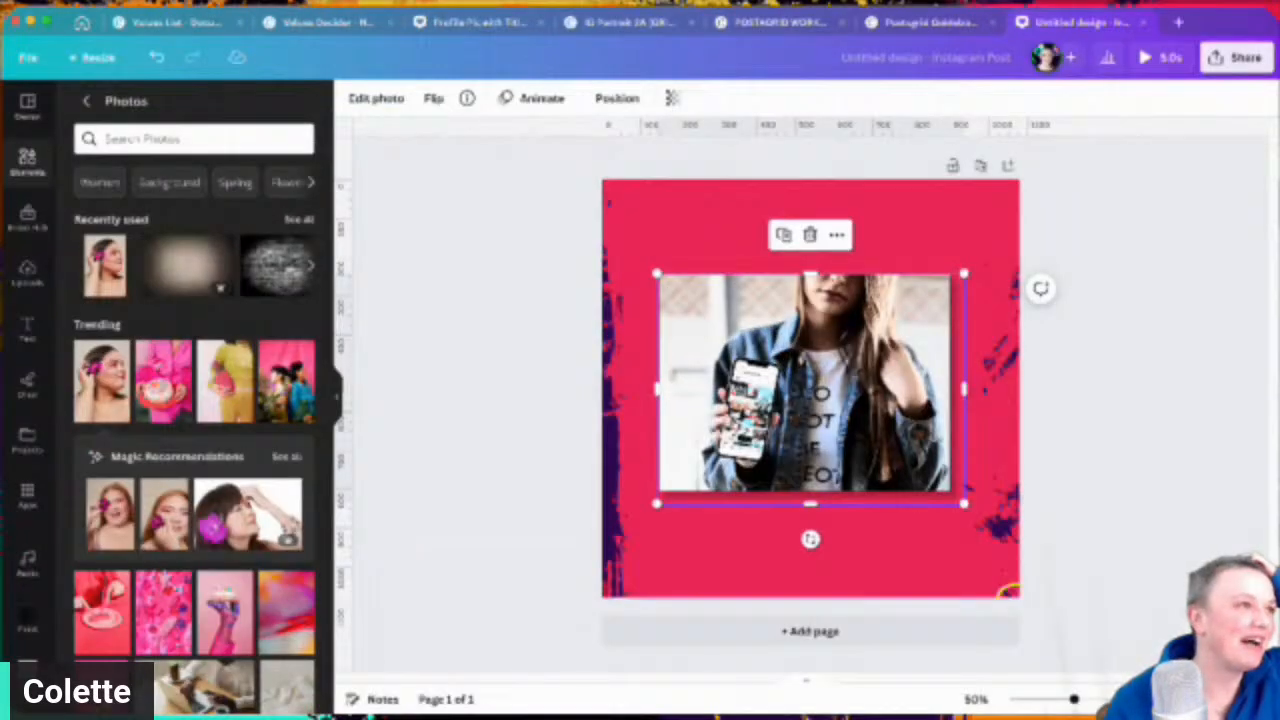